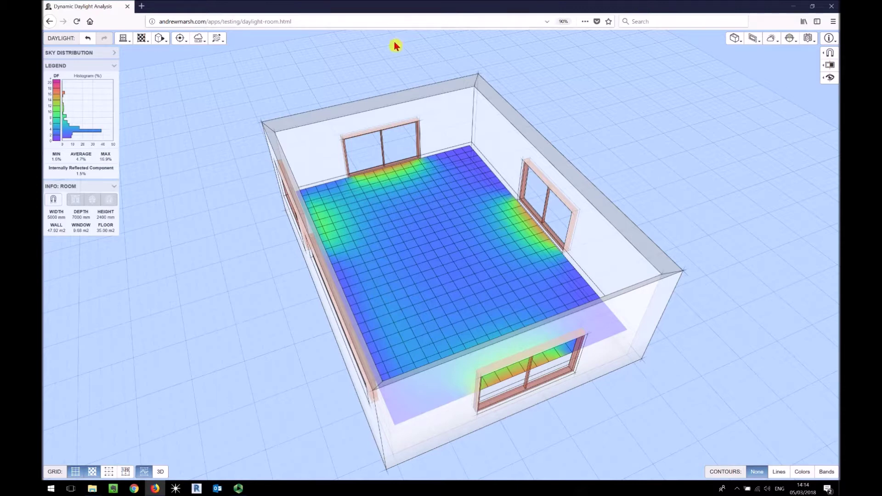
Clear the browser's cached web content in its privacy and security options.
click(832, 21)
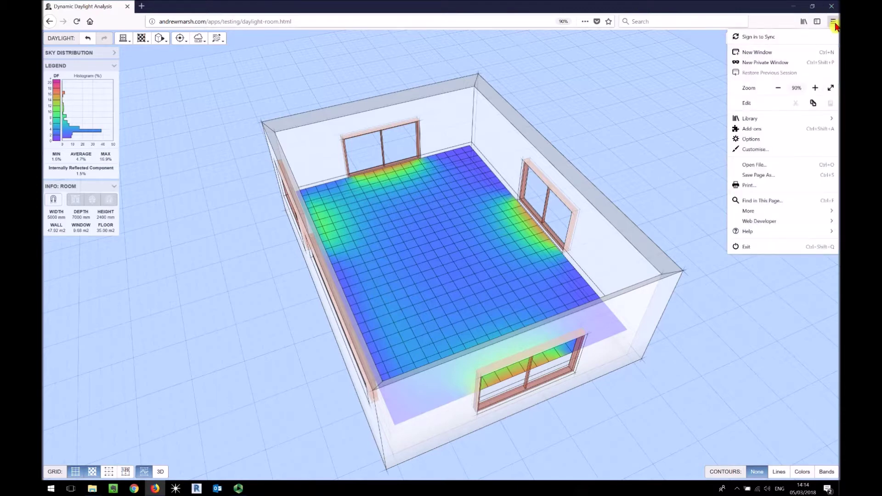
click(777, 139)
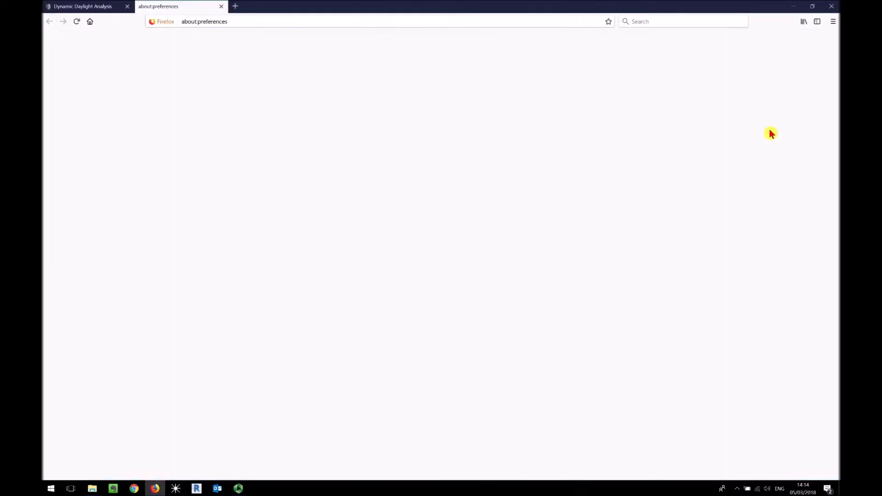
click(114, 110)
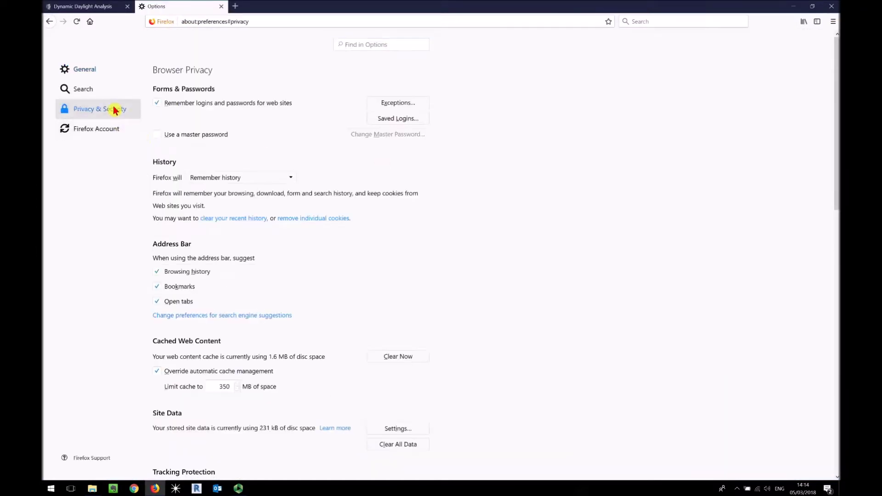
scroll(272, 224, down, 5)
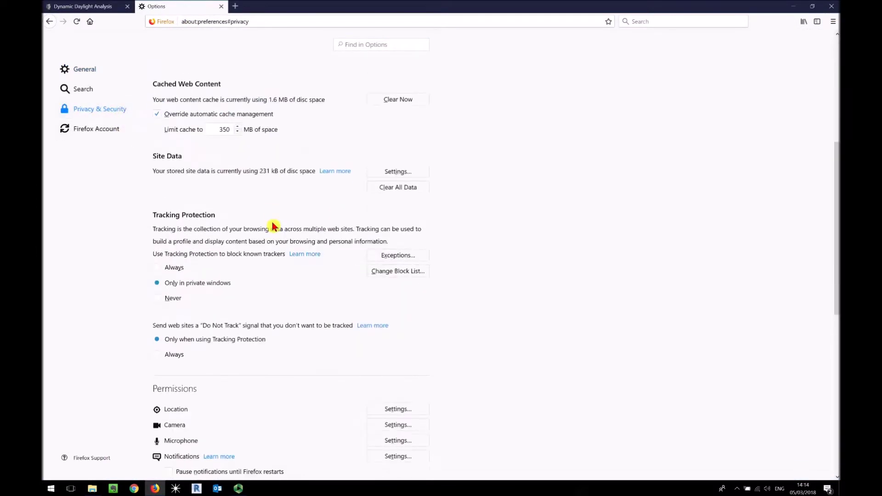
scroll(272, 226, down, 5)
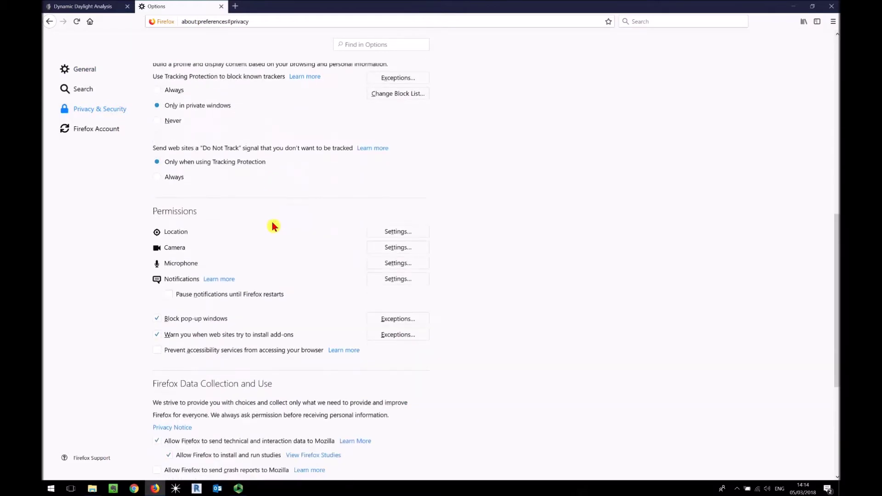
scroll(273, 226, down, 5)
scroll(272, 226, up, 2)
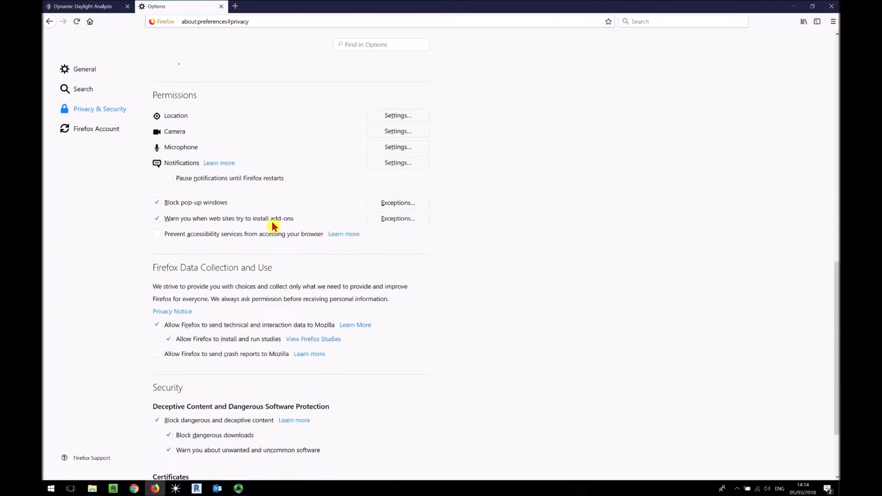
scroll(272, 226, up, 10)
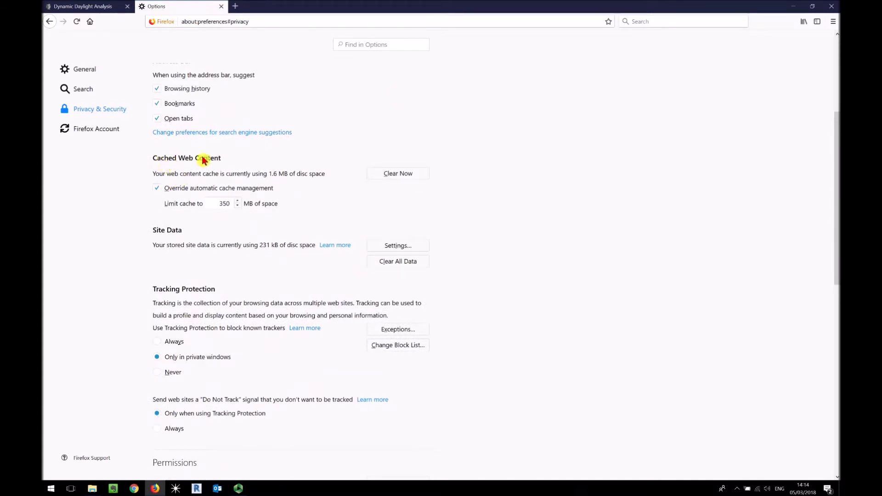
click(398, 175)
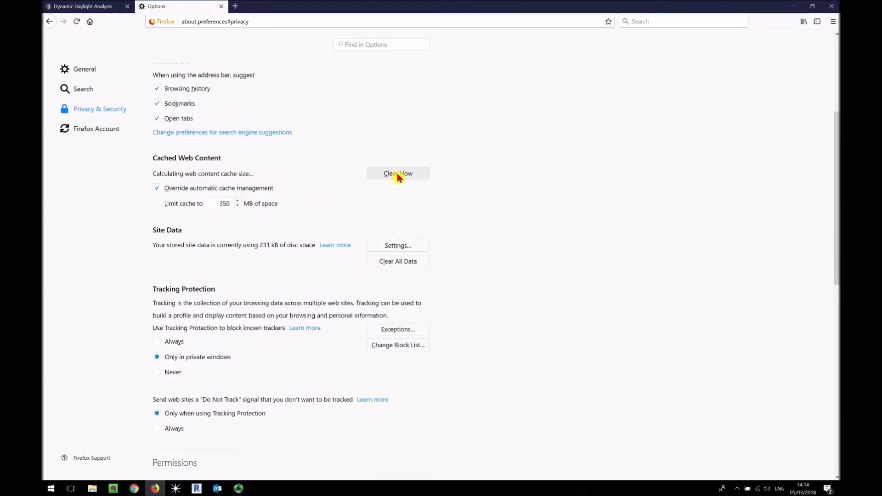
Close the old daylight page, reload andrewmarsh.com/apps/testing/daylight-room.html in a new tab and close the browser options.
click(125, 6)
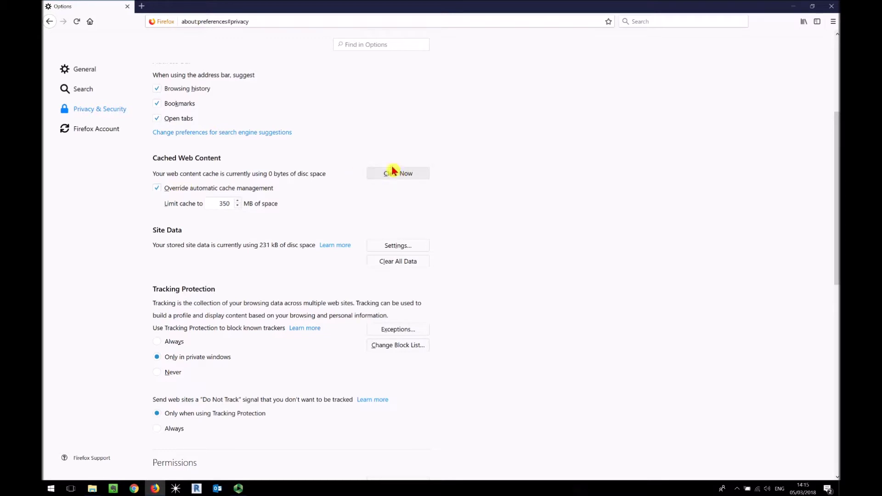
click(141, 6)
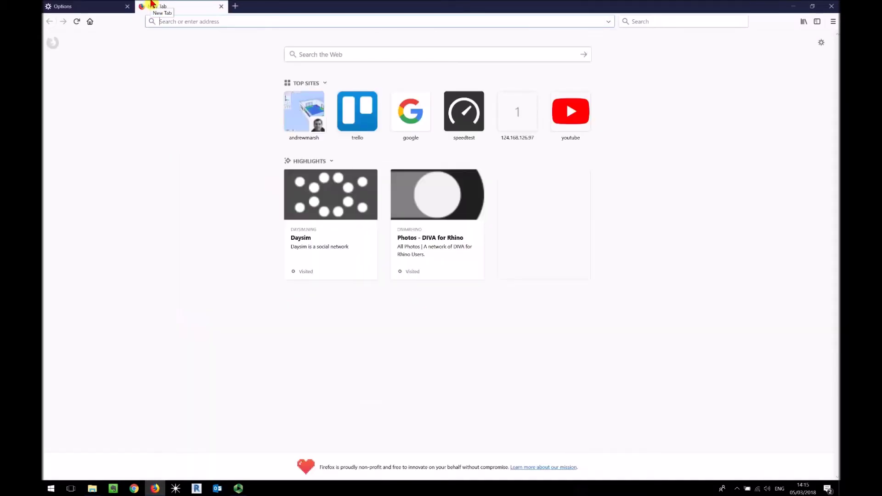
text(andrew)
key(Down)
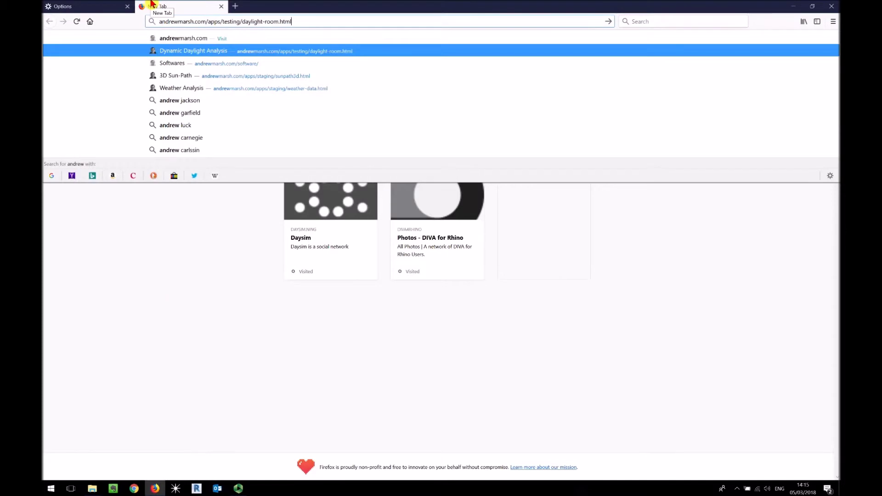
key(Return)
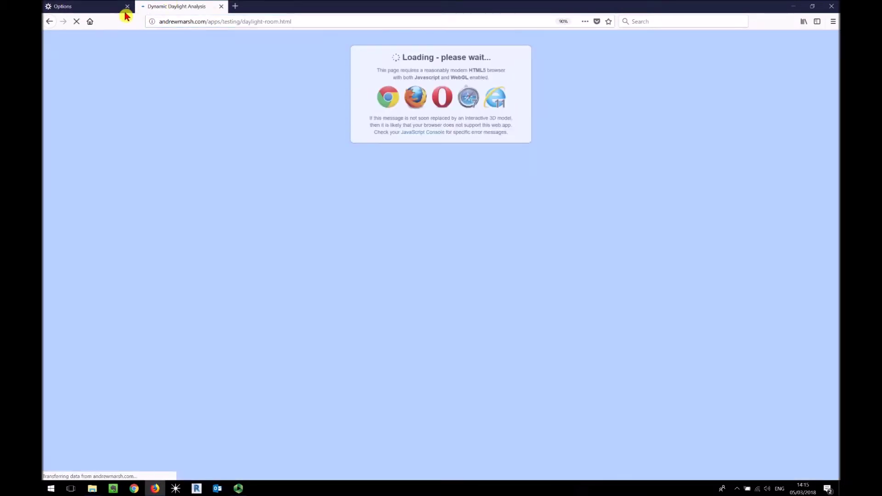
click(127, 7)
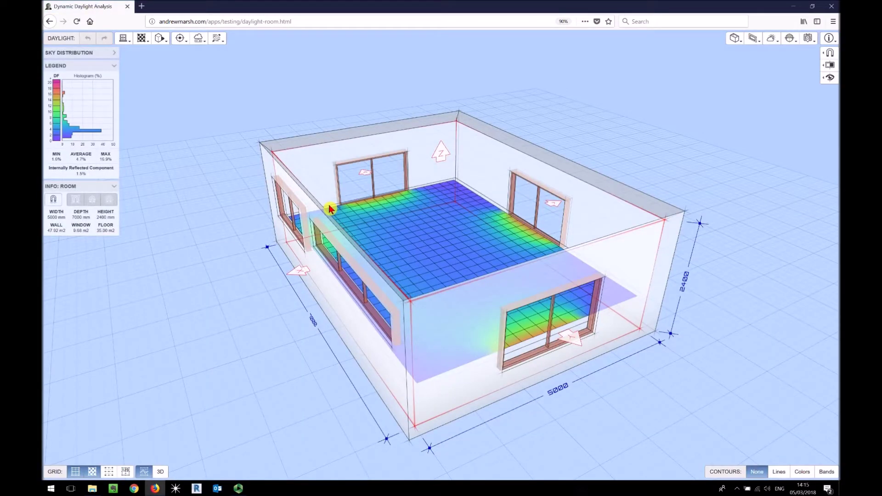
Set the page zoom to 140% to enlarge the daylight app's interface.
drag(409, 248, 423, 260)
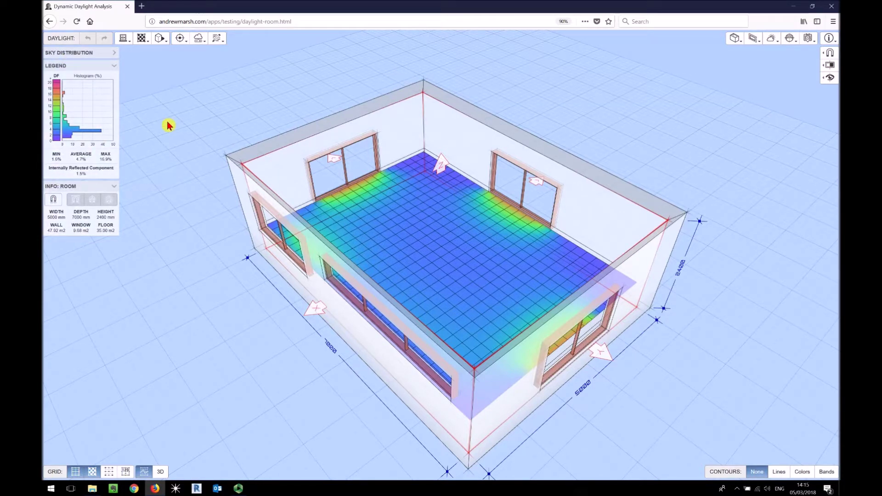
key(ctrl+0)
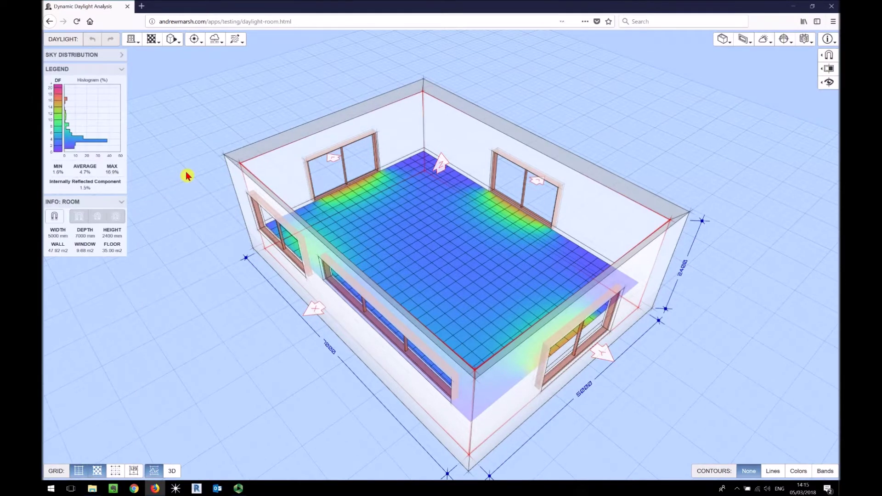
key(ctrl+plus)
key(ctrl+plus)
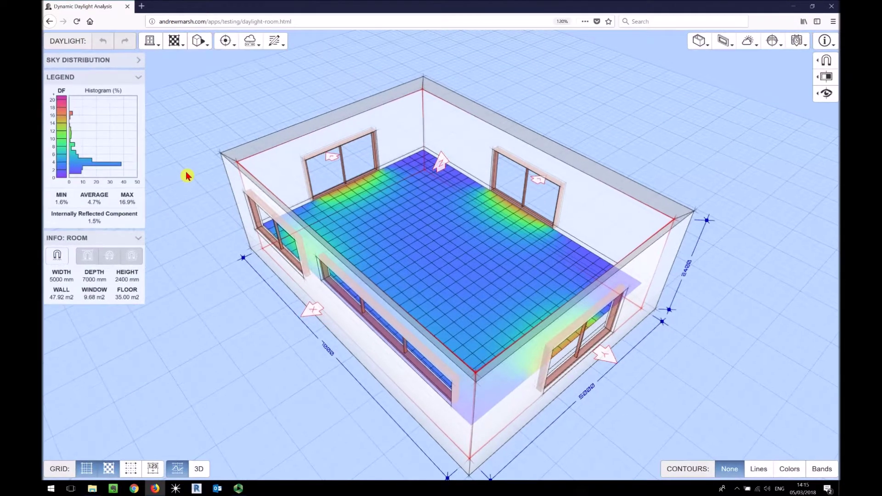
key(ctrl+plus)
key(ctrl+minus)
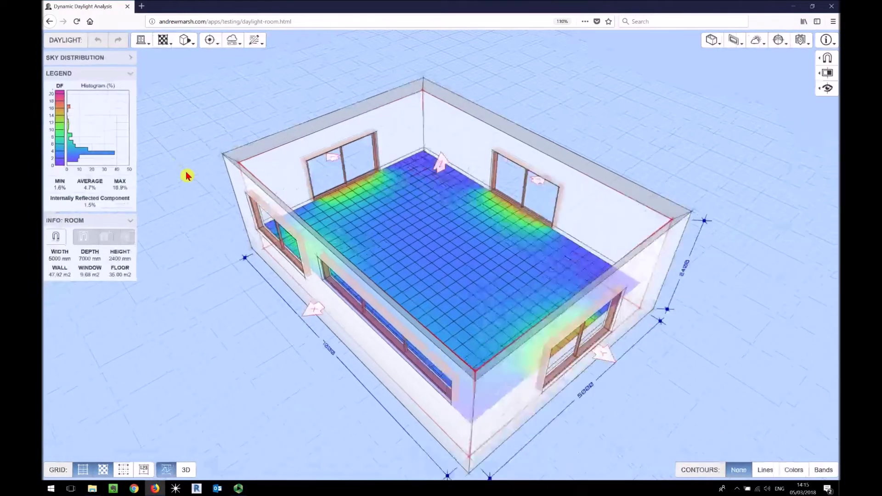
key(ctrl+plus)
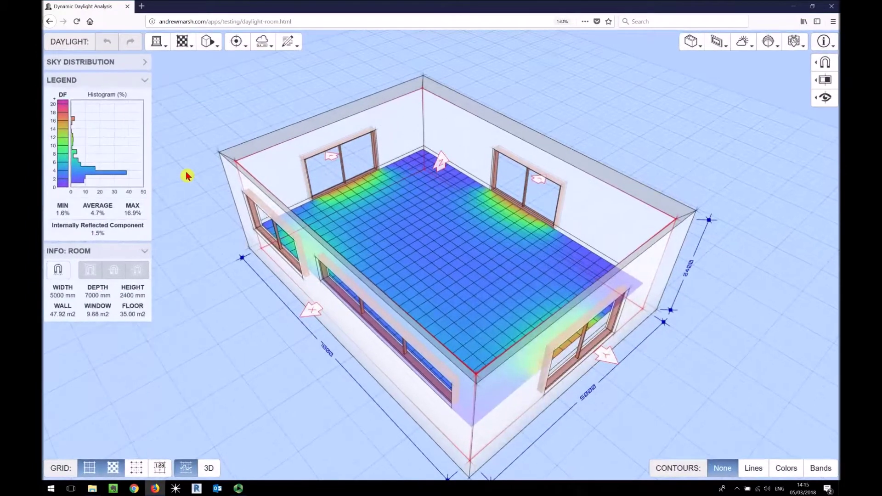
key(ctrl+plus)
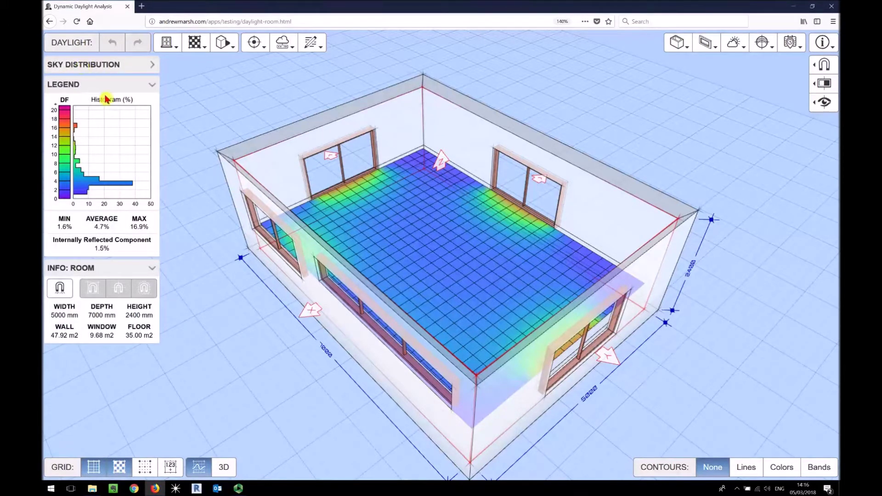
Show the sky distribution diagram and examine the list of available sky types.
click(133, 67)
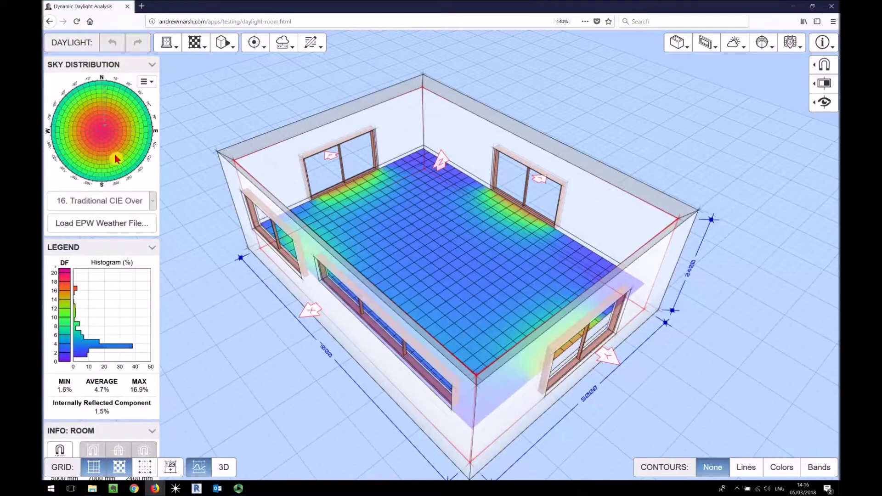
click(153, 203)
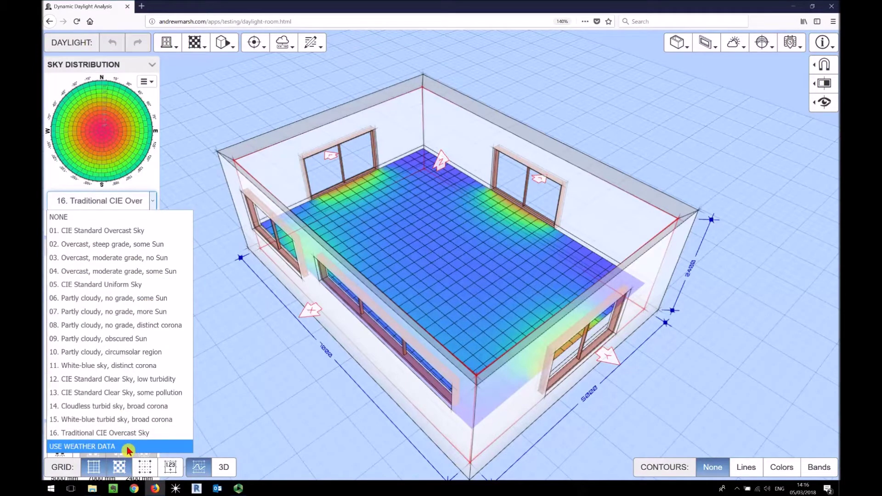
click(153, 202)
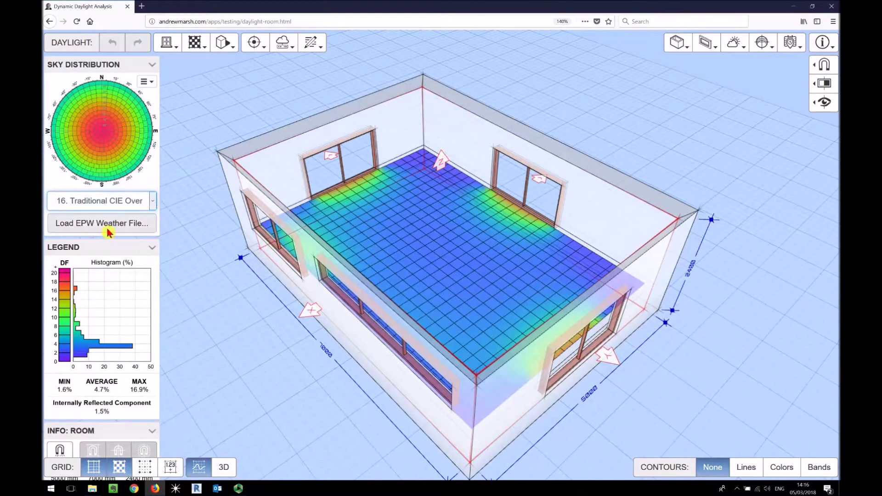
click(152, 65)
click(151, 65)
Show the sky distribution diagram larger, return it to normal size and collapse its section.
click(155, 84)
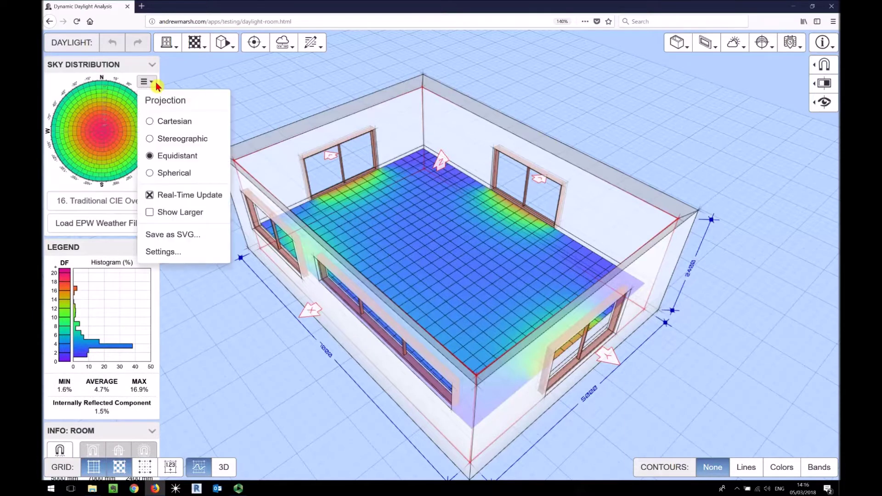
click(191, 213)
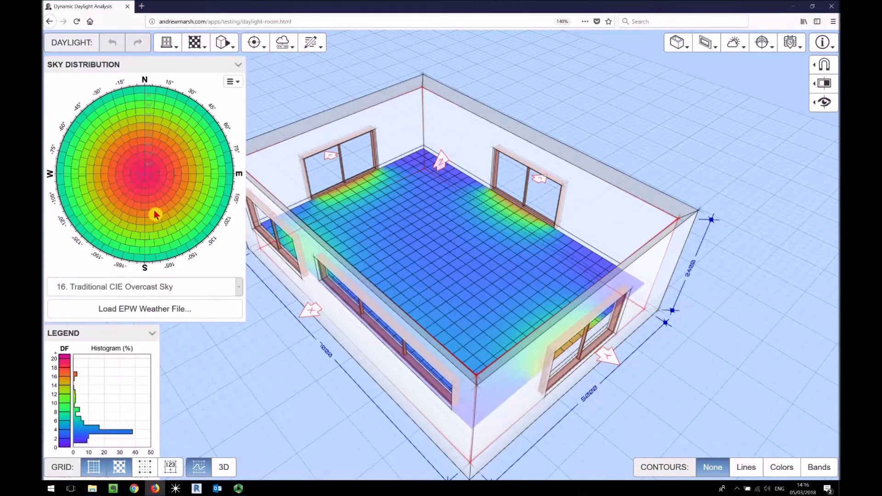
click(232, 82)
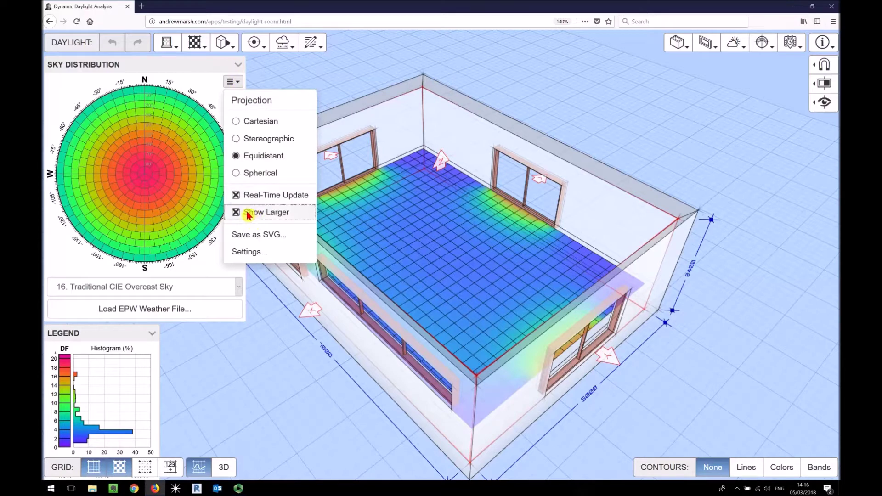
click(248, 213)
click(152, 65)
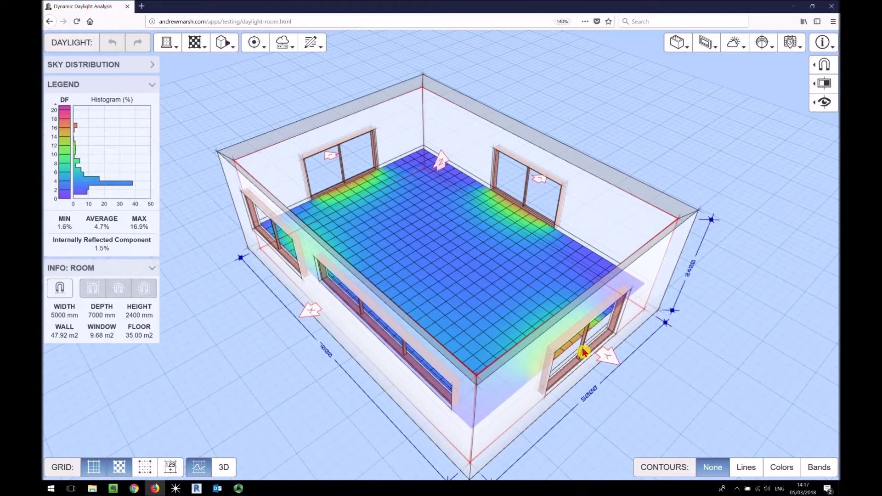
Delete the window on the far short wall, the 2000 mm wide window on the near long wall and the window on the far long wall.
click(174, 44)
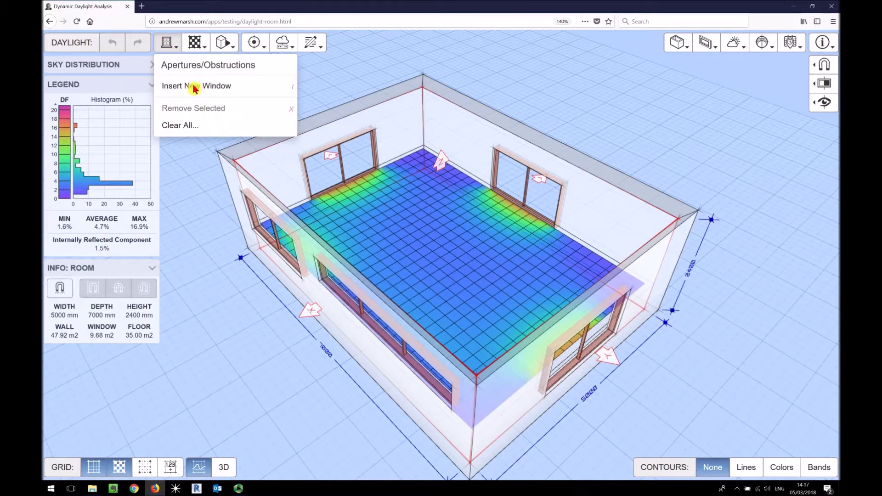
click(194, 196)
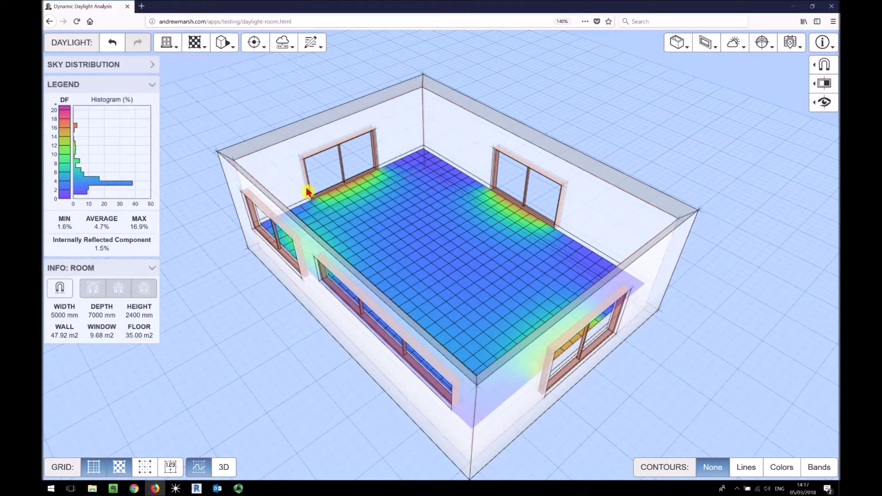
click(341, 165)
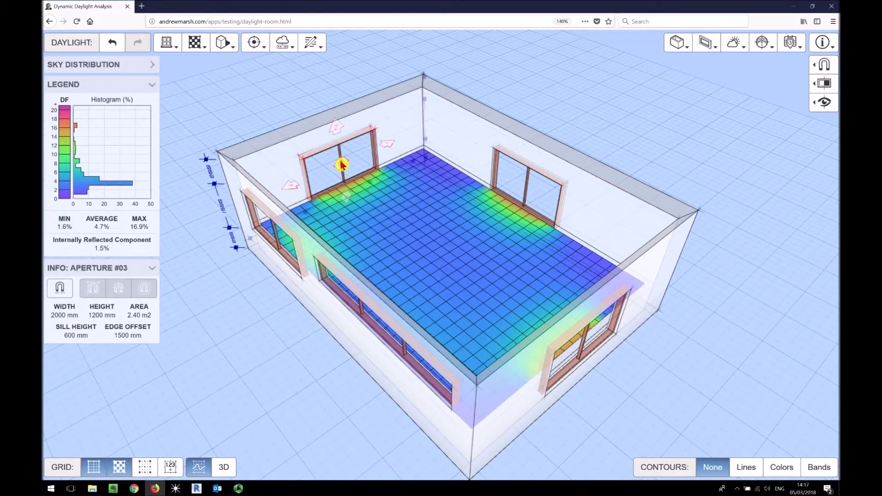
key(Delete)
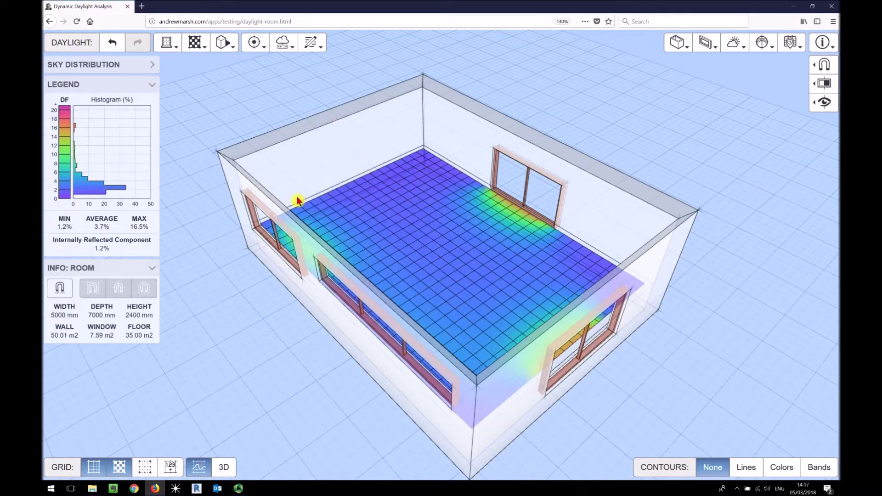
click(274, 233)
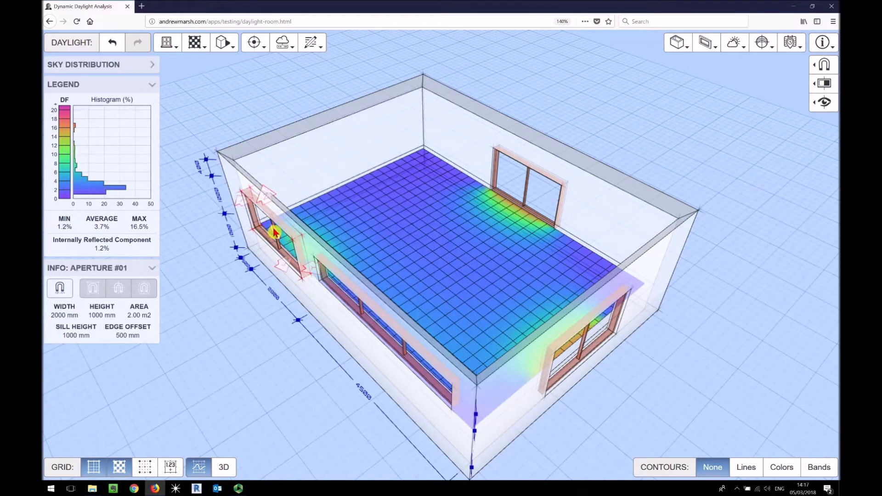
key(Delete)
click(528, 181)
key(Delete)
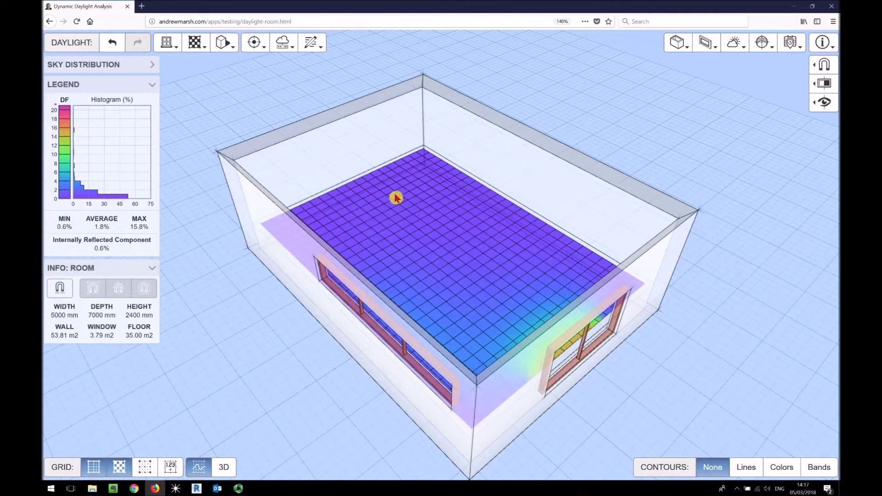
Insert a new 1000 × 1000 mm window on the near short wall and move it beside the existing window, close to the corner.
click(351, 115)
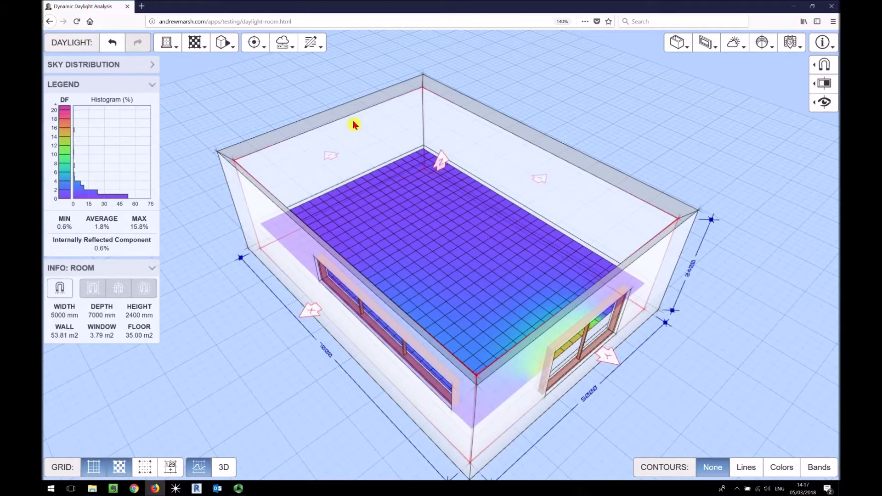
key(ctrl+z)
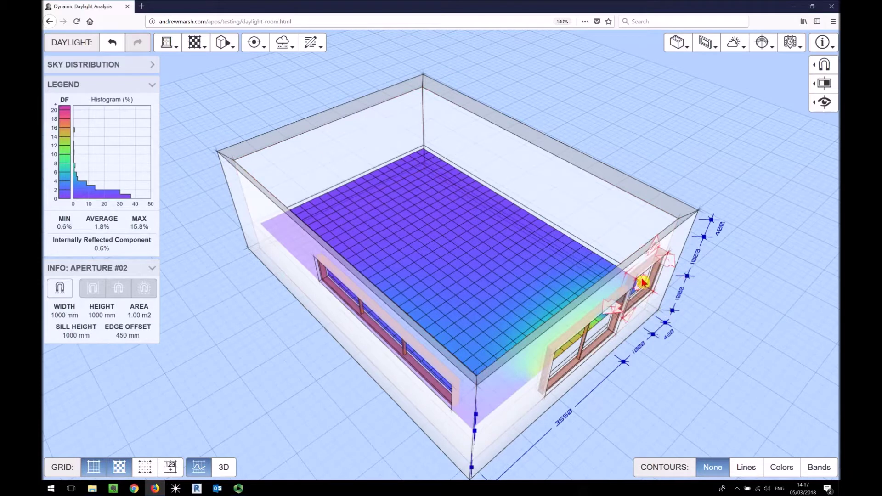
drag(642, 283, 655, 269)
click(580, 172)
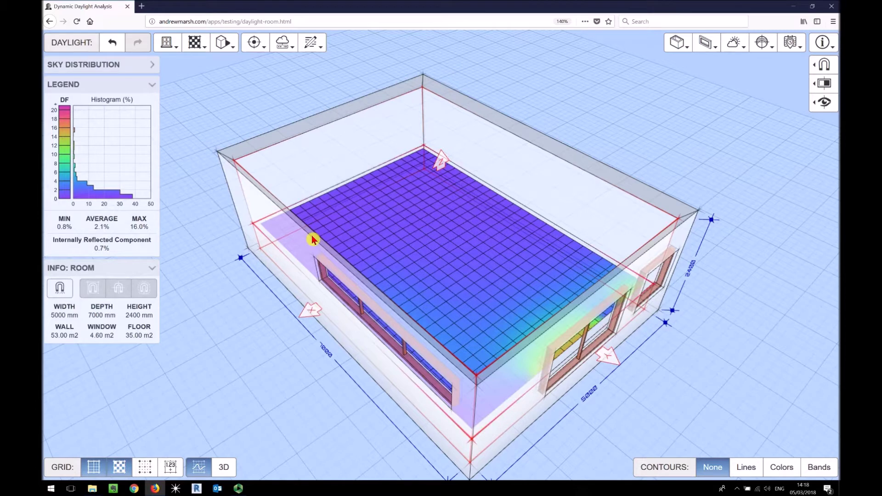
Delete the newly inserted 1000 × 1000 mm window and the 1000 mm wide window at the opposite corner of the near short wall.
key(Tab)
key(Tab)
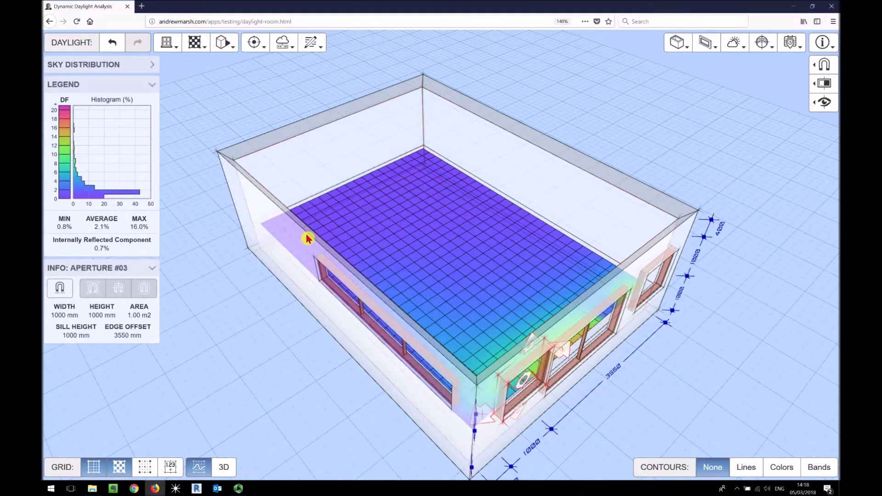
click(535, 385)
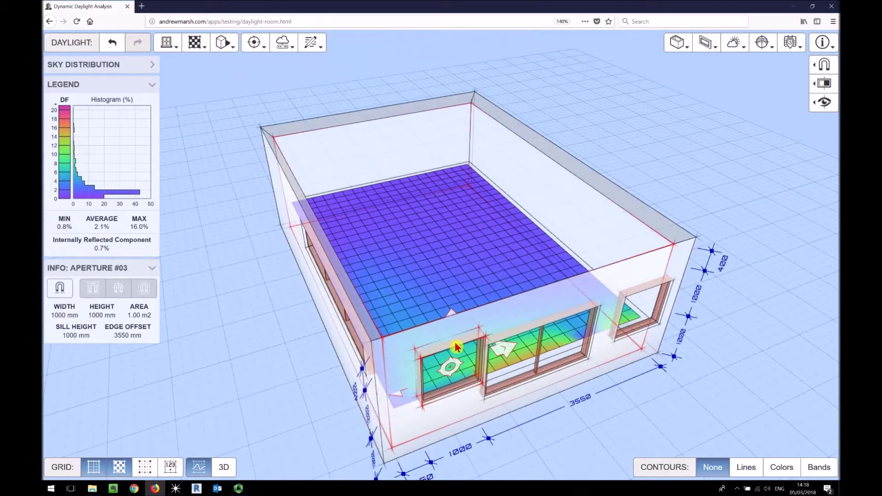
key(Delete)
click(642, 332)
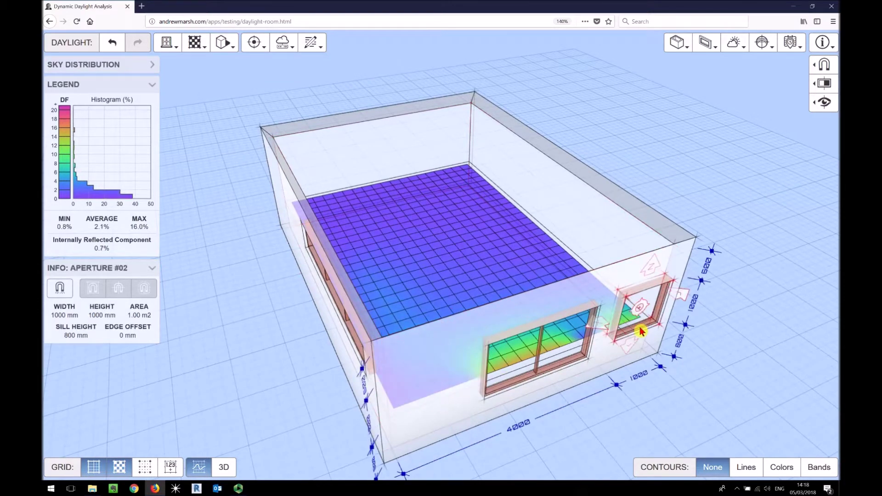
key(Delete)
drag(223, 350, 267, 323)
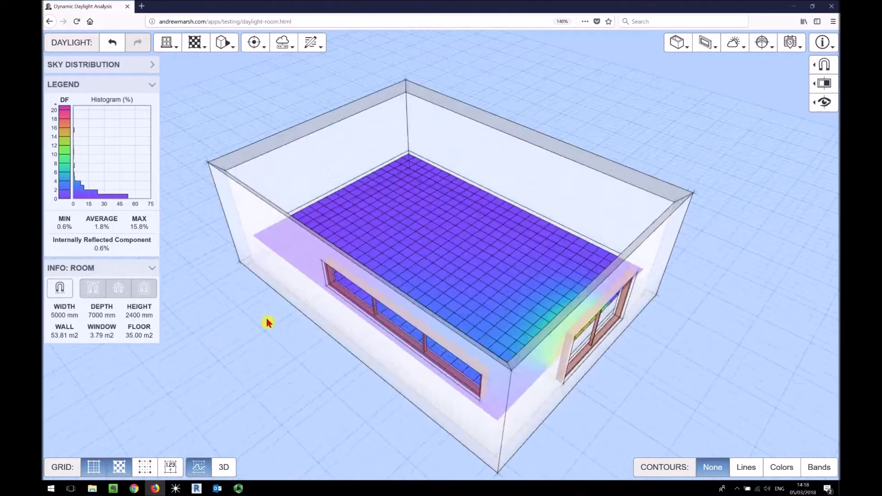
Toggle the daylight grid lines off and back on, and the grid points on and back off.
click(195, 48)
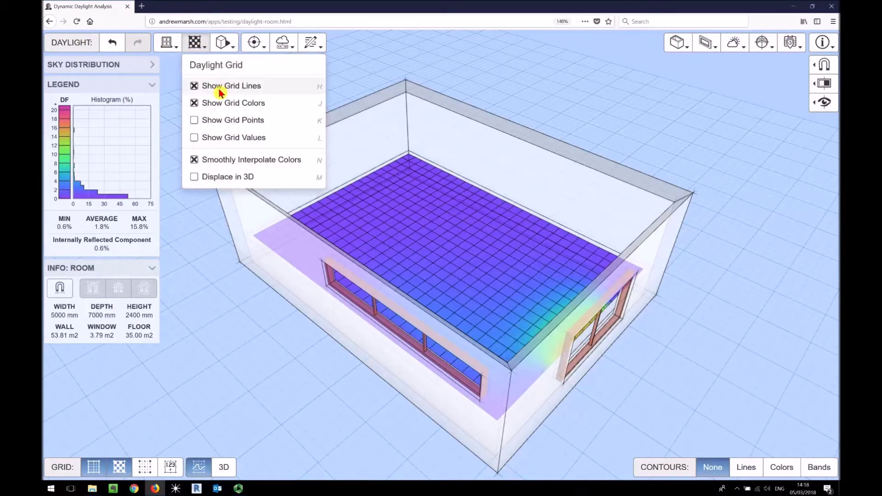
click(193, 87)
click(195, 41)
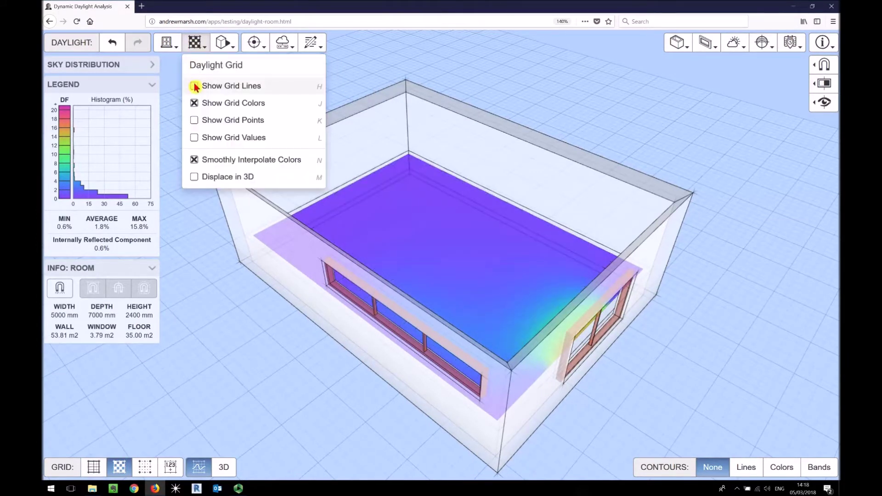
click(193, 86)
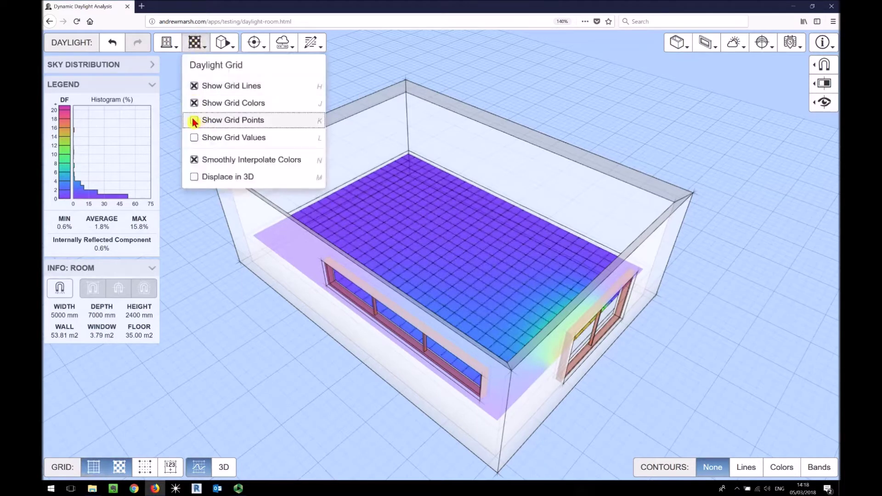
click(194, 119)
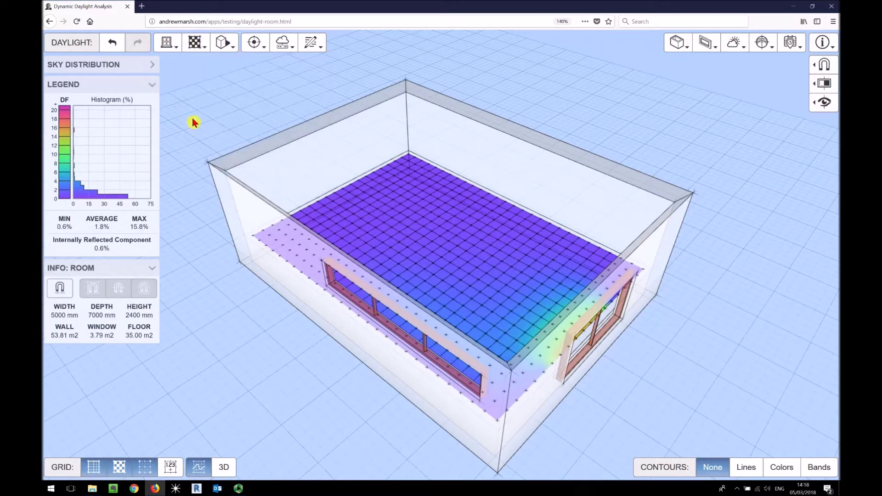
click(195, 42)
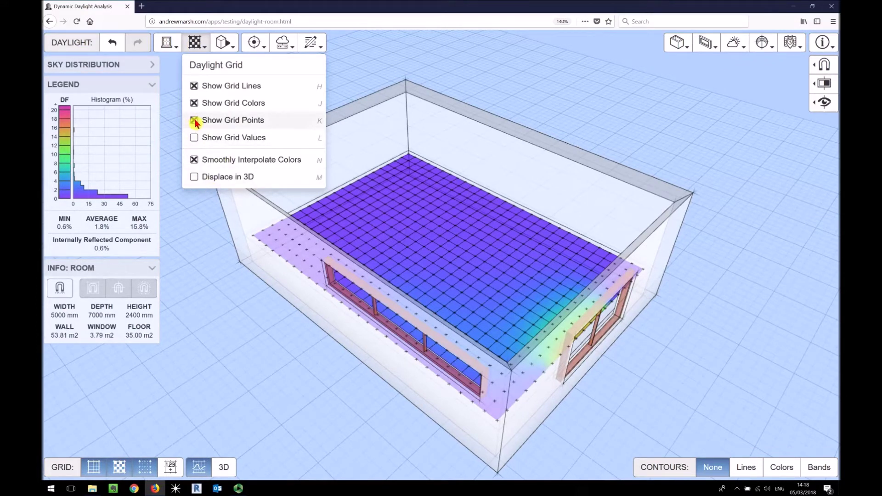
click(195, 122)
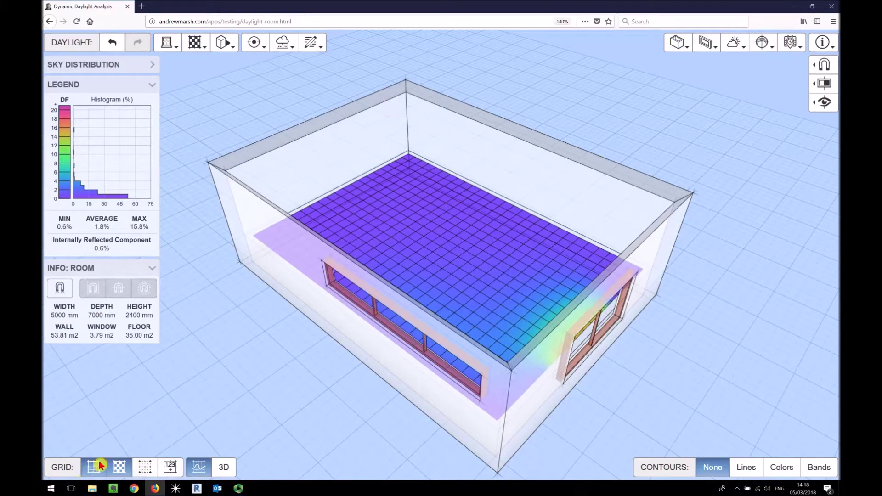
Hide the daylight grid colors and show them again.
click(120, 468)
click(119, 469)
click(119, 472)
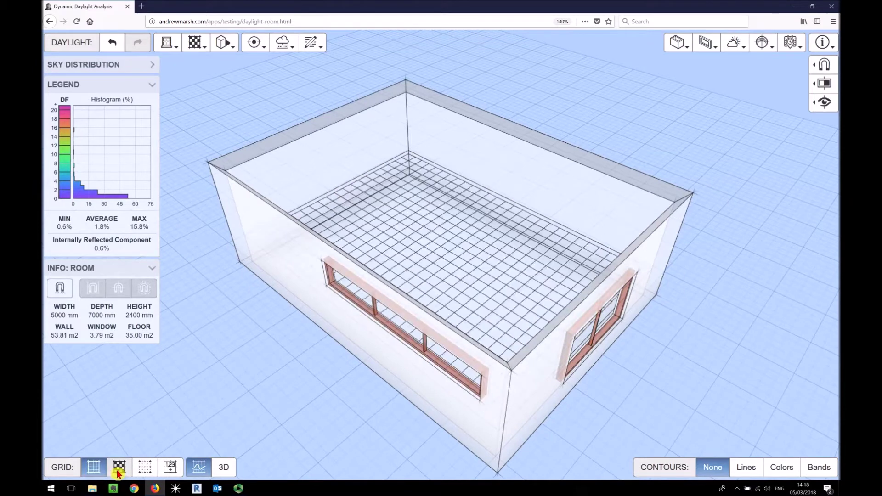
click(118, 472)
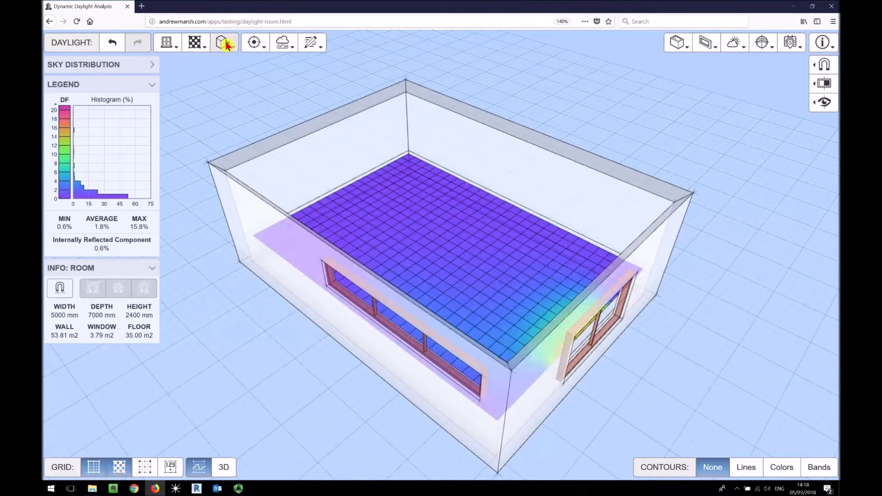
Turn on sun shadows for the model and hide the grid colors and grid lines.
click(224, 44)
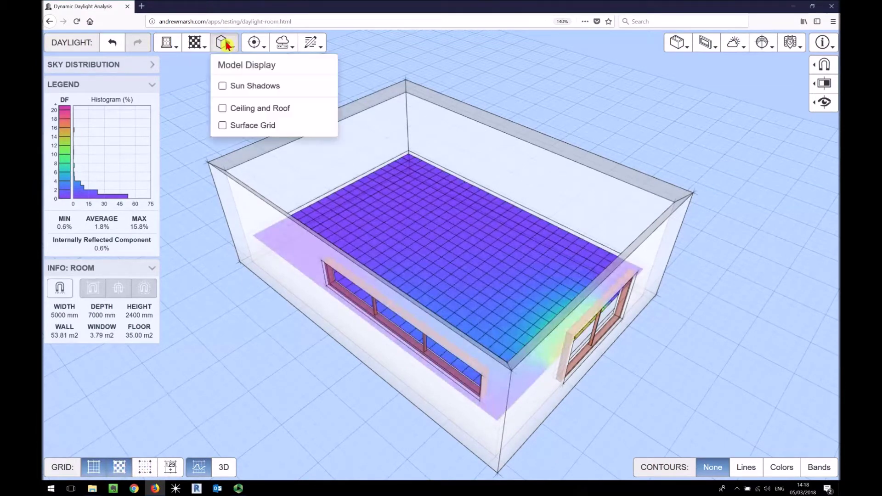
click(225, 86)
drag(386, 150, 338, 369)
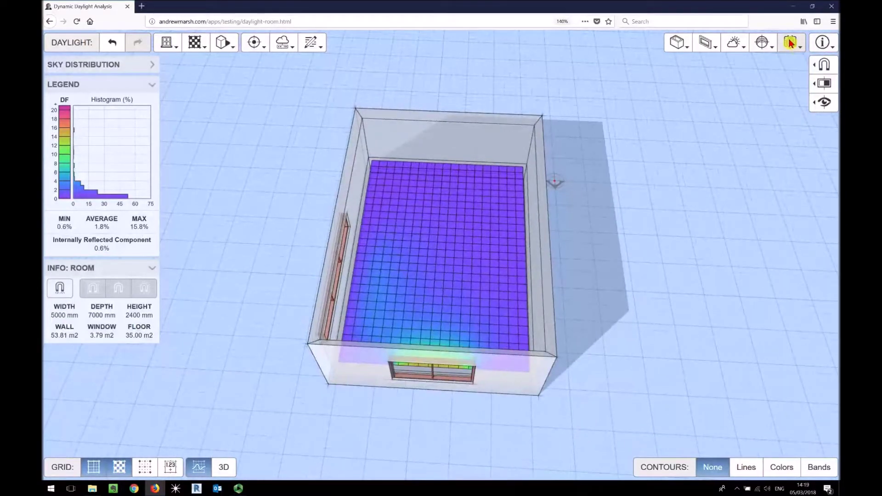
click(94, 470)
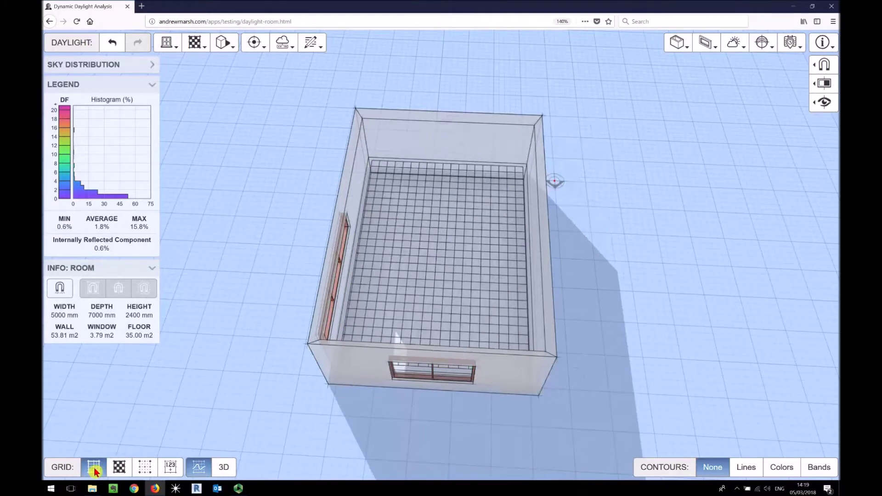
click(94, 469)
mouse_move(580, 375)
mouse_down()
mouse_move(520, 359)
mouse_move(675, 341)
mouse_move(563, 374)
mouse_move(577, 394)
mouse_move(443, 425)
mouse_move(572, 370)
mouse_up()
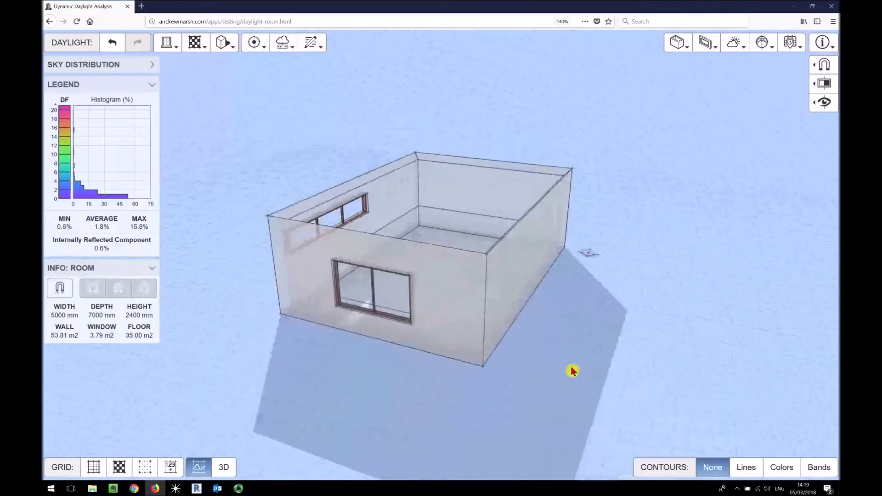
drag(572, 370, 280, 36)
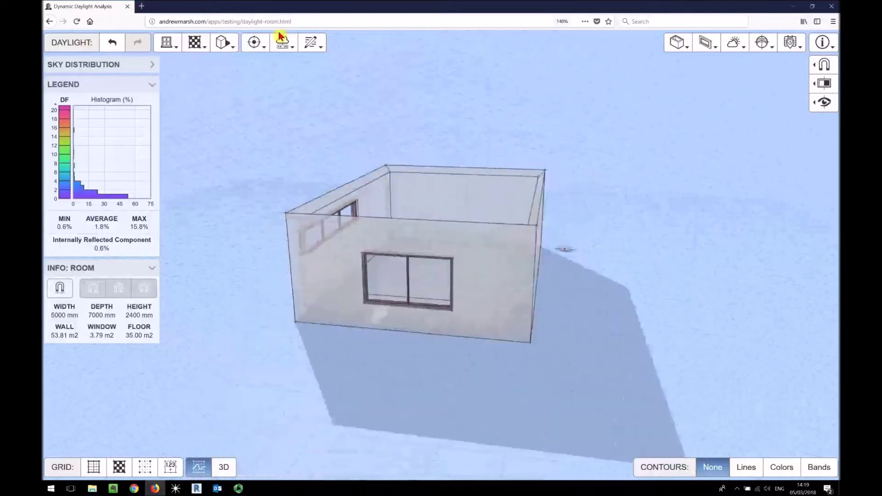
Show the room's ceiling and roof and hide them again.
click(223, 42)
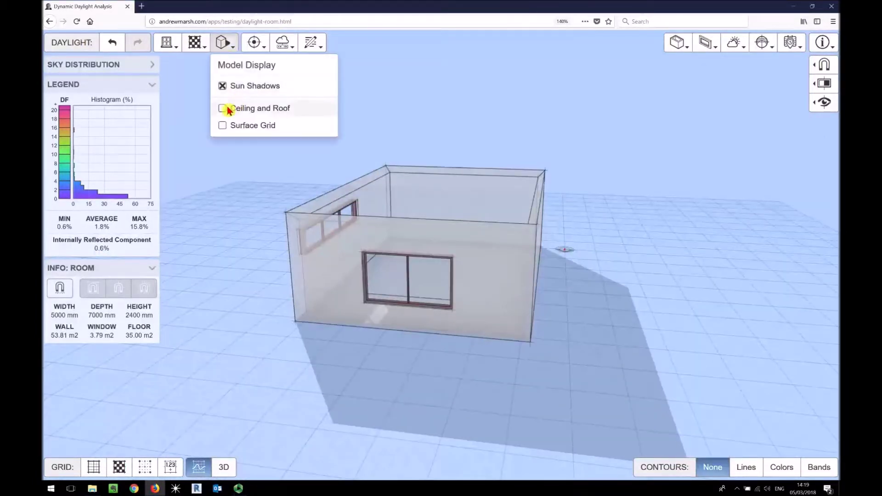
click(223, 109)
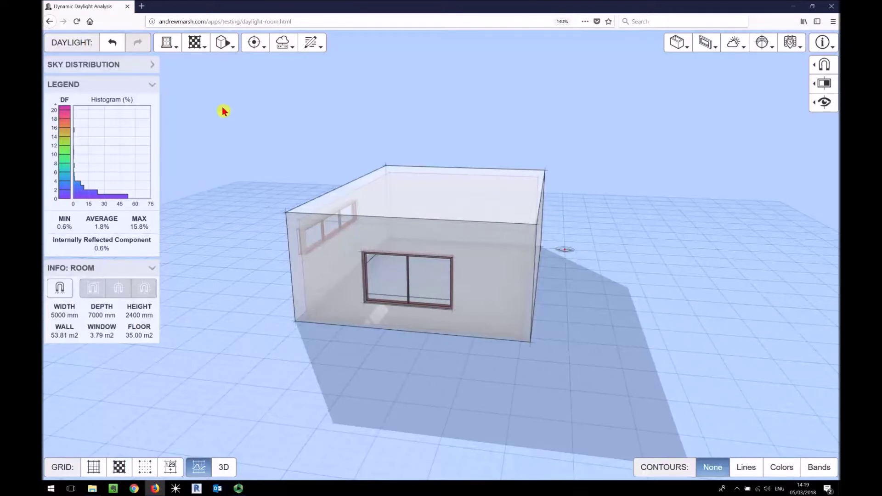
click(223, 42)
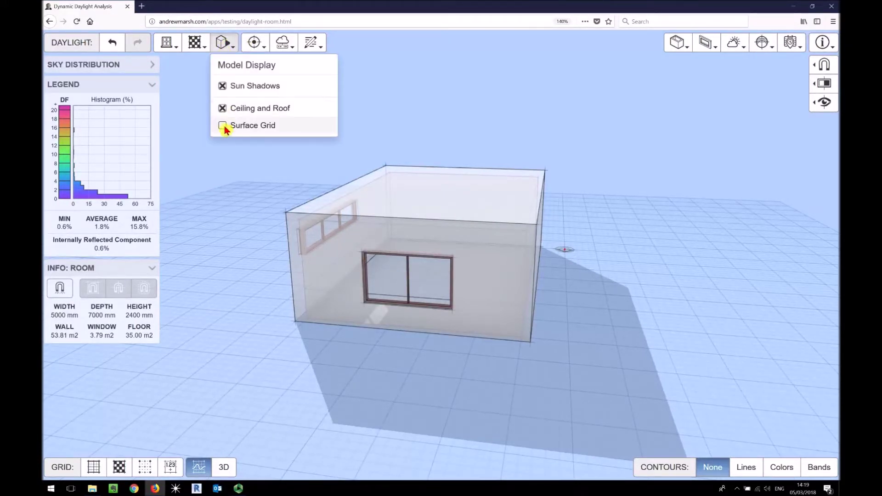
click(224, 109)
drag(553, 189, 250, 106)
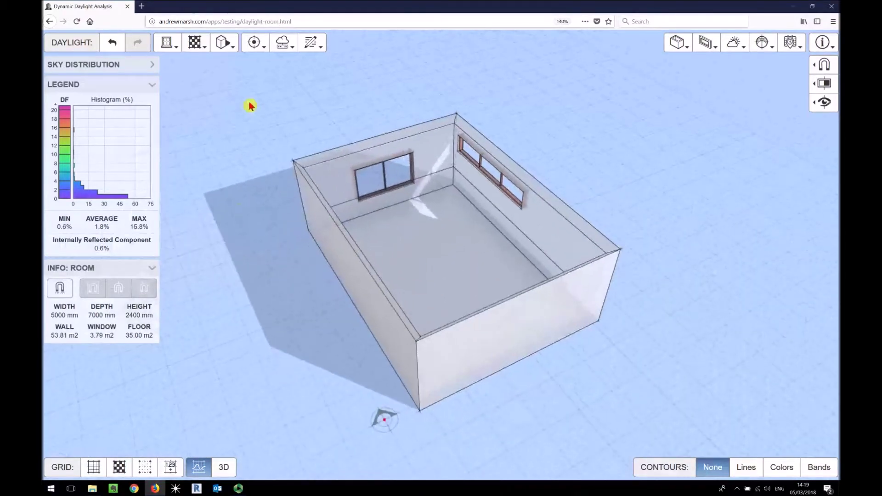
Set the design goal's target daylight factor to 5.68%.
click(254, 42)
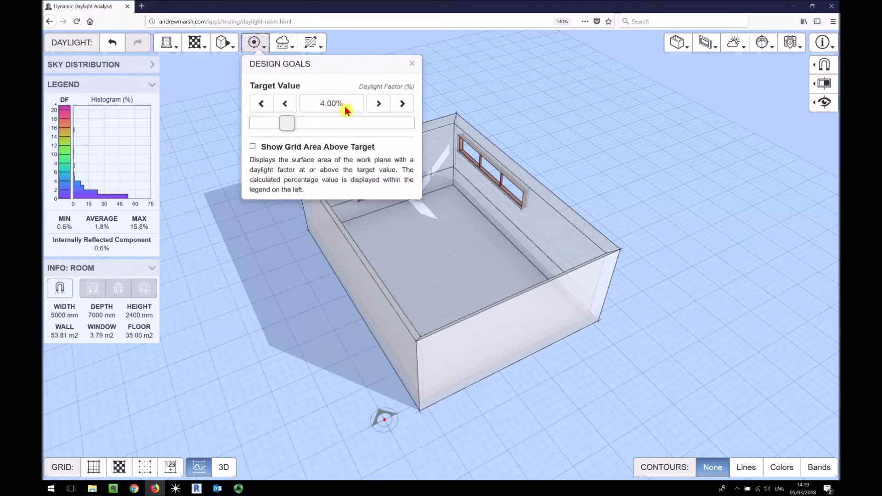
drag(345, 110, 299, 124)
click(267, 105)
click(282, 106)
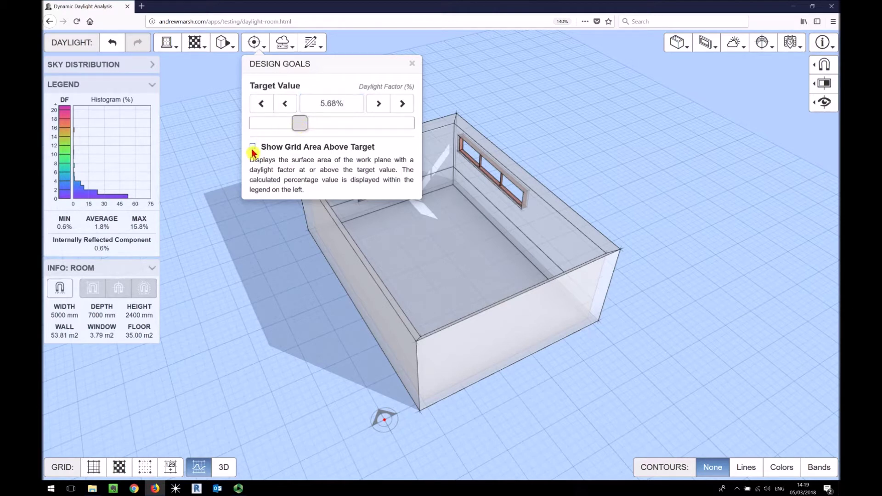
Show the grid colors and grid lines on the work plane again.
click(119, 466)
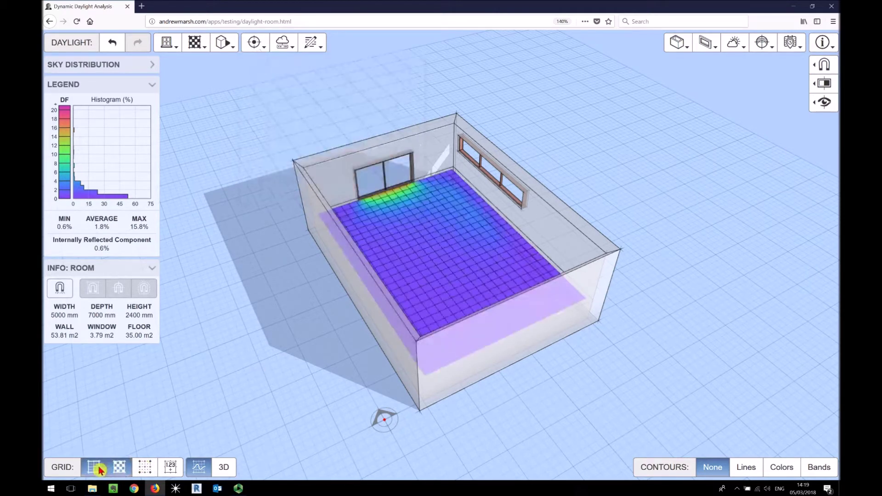
drag(303, 309, 440, 338)
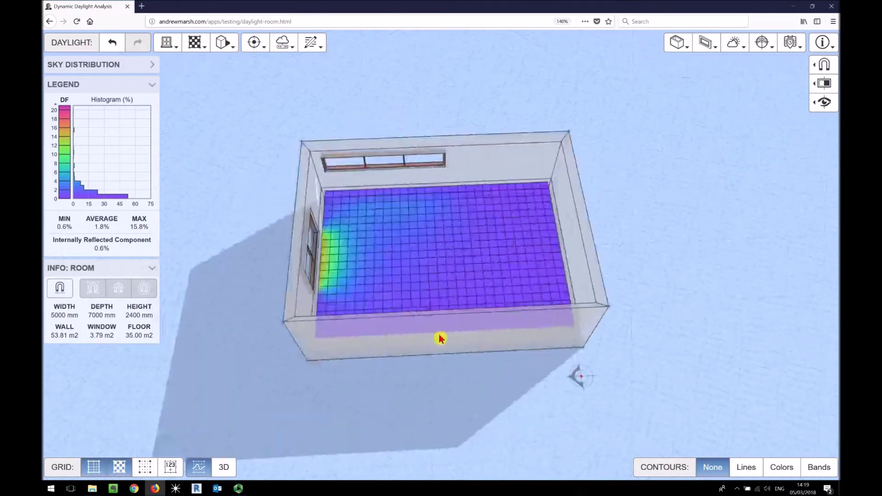
drag(263, 374, 366, 382)
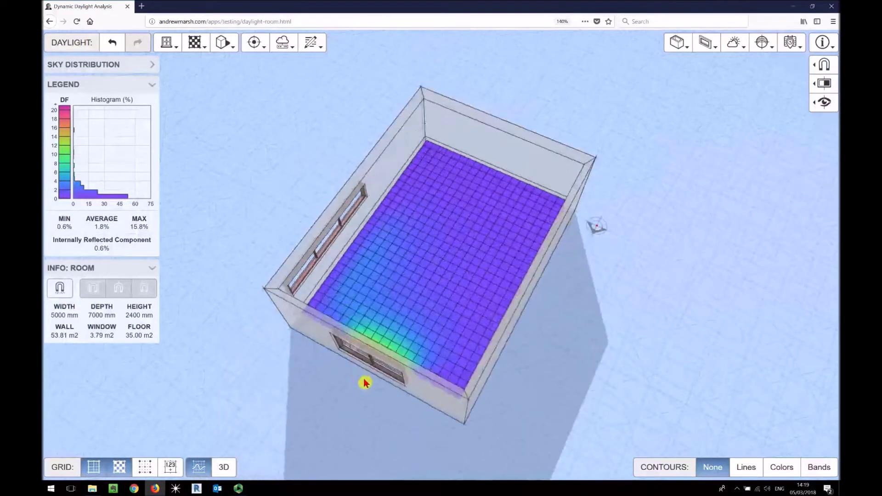
Set the target daylight factor to 6.00% and show the grid area above target.
click(254, 42)
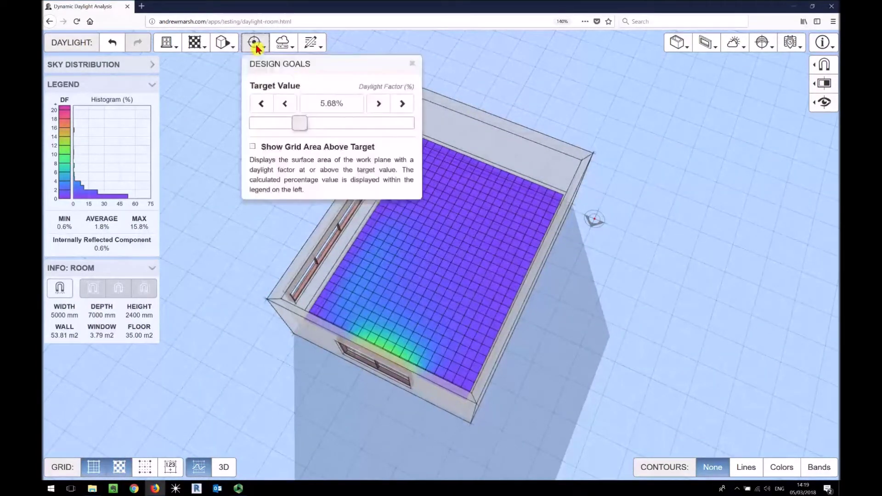
click(339, 106)
click(378, 104)
click(378, 105)
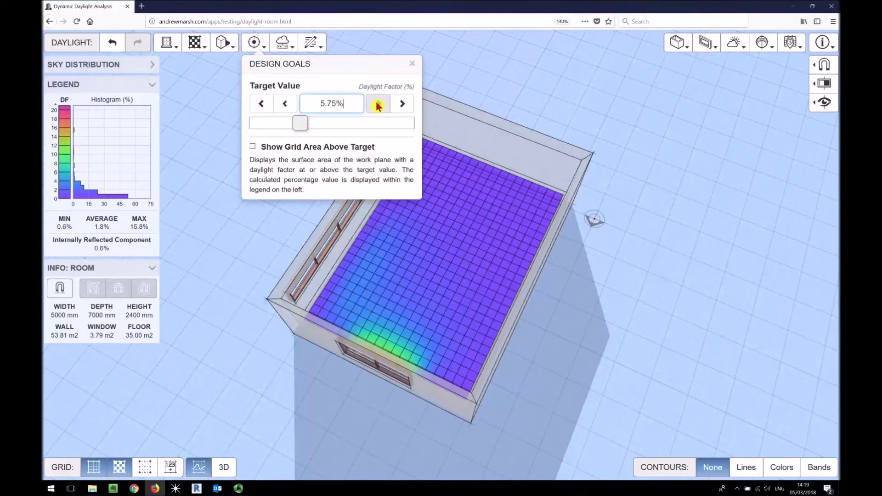
click(379, 105)
click(378, 105)
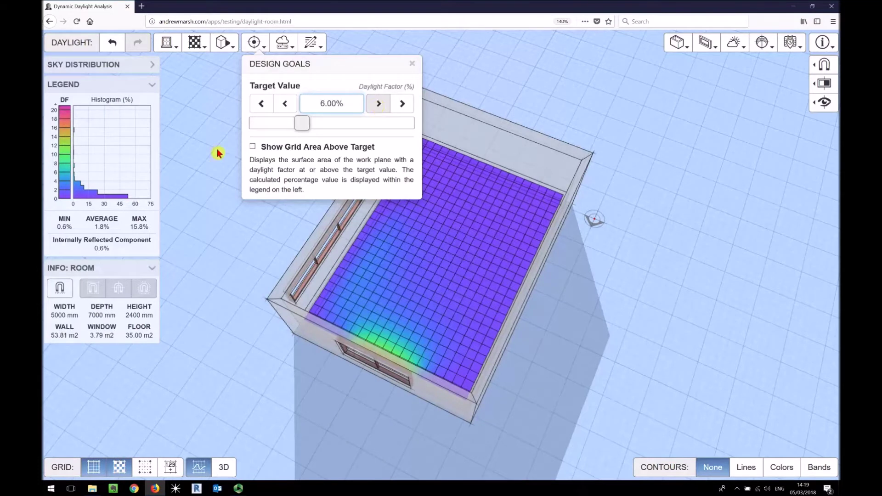
click(252, 147)
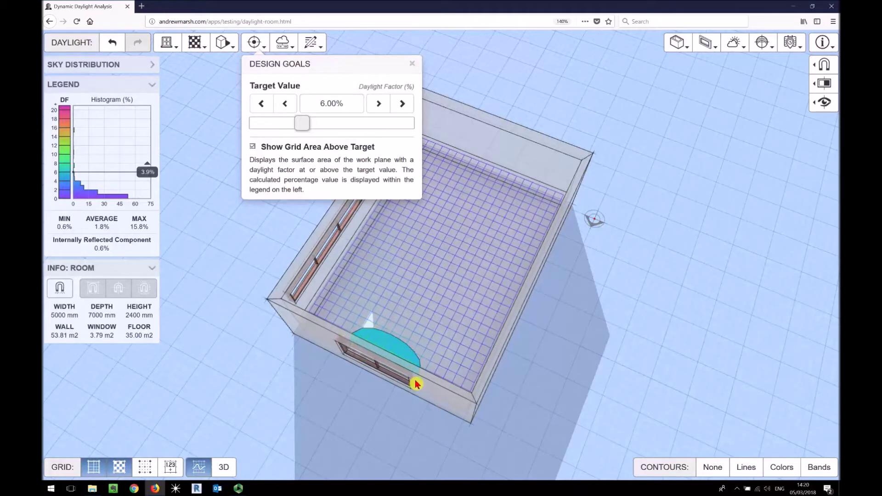
drag(413, 374, 408, 392)
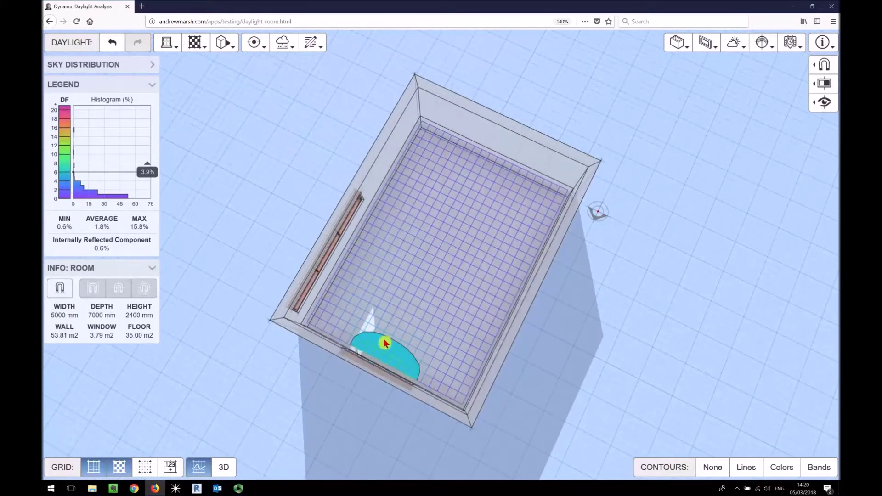
Set the target daylight factor to 3.00% and turn off the display of the grid area above target.
click(254, 42)
click(322, 100)
text(3)
key(Return)
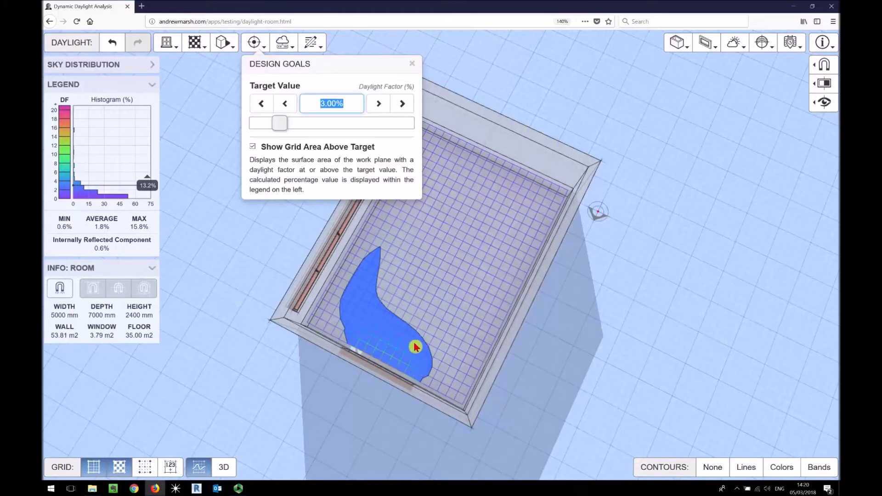
click(253, 149)
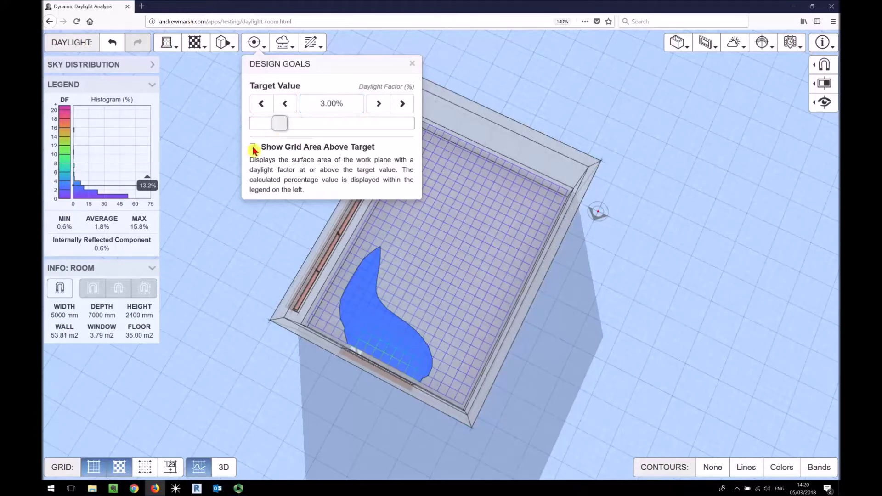
click(250, 226)
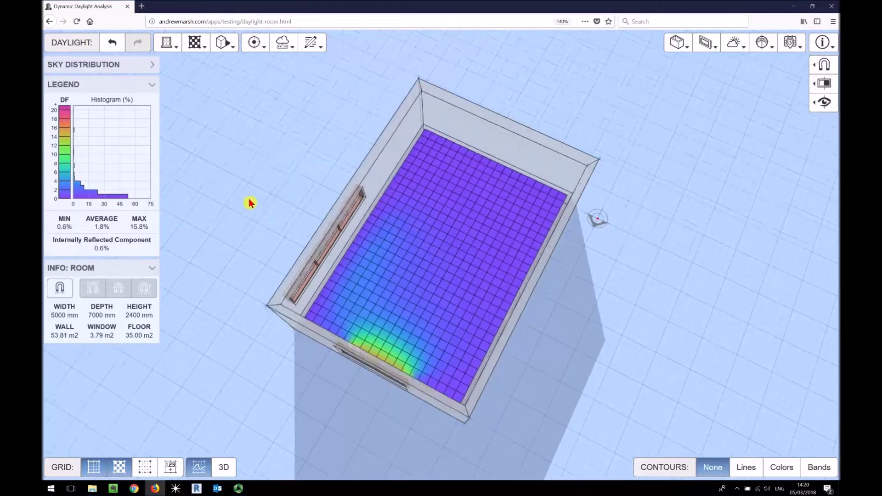
Review the Radiance Server options and the Model Data options for loading, saving and storing settings.
click(285, 42)
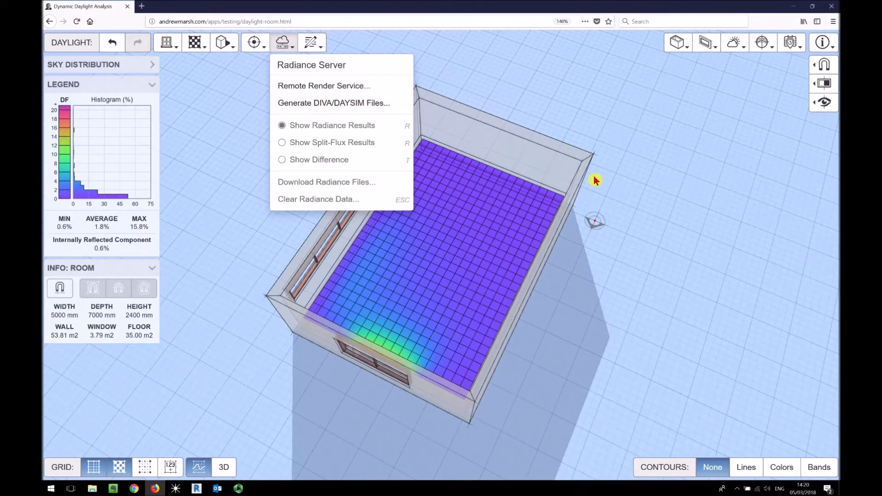
click(727, 158)
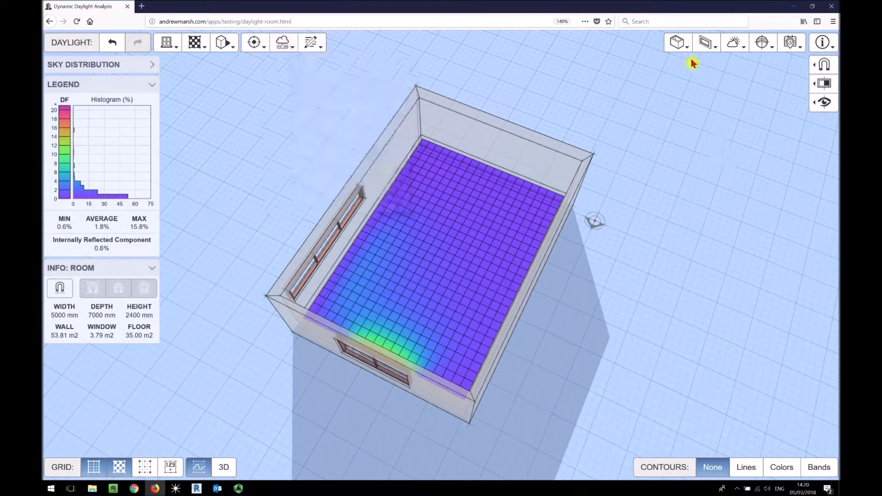
click(311, 44)
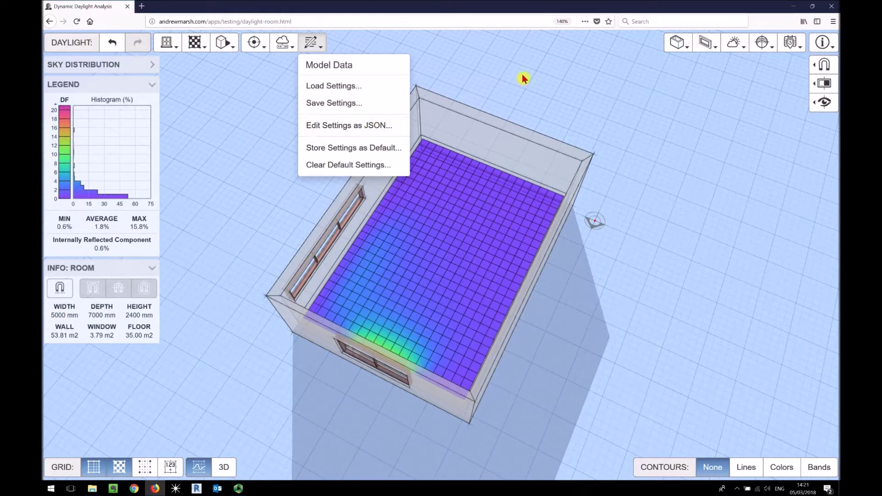
click(649, 120)
Select the room and increase its width to 6580 mm in the model settings.
drag(679, 213, 423, 192)
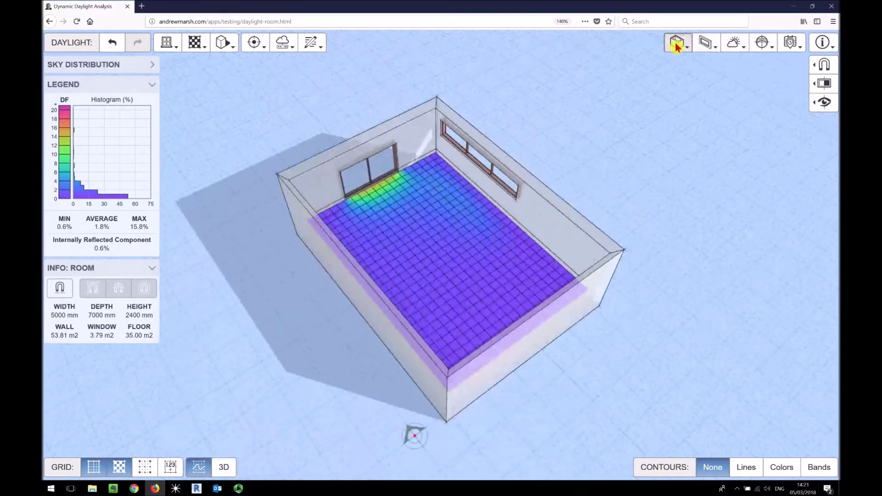
click(676, 44)
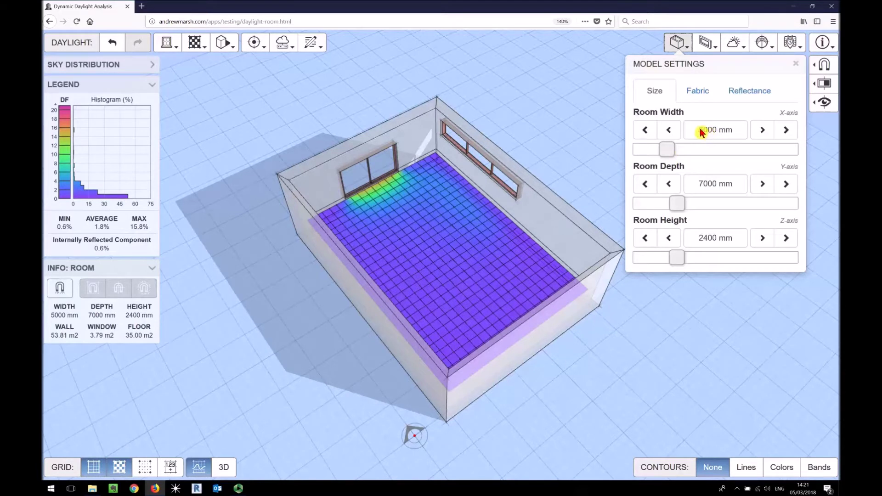
click(570, 285)
click(572, 287)
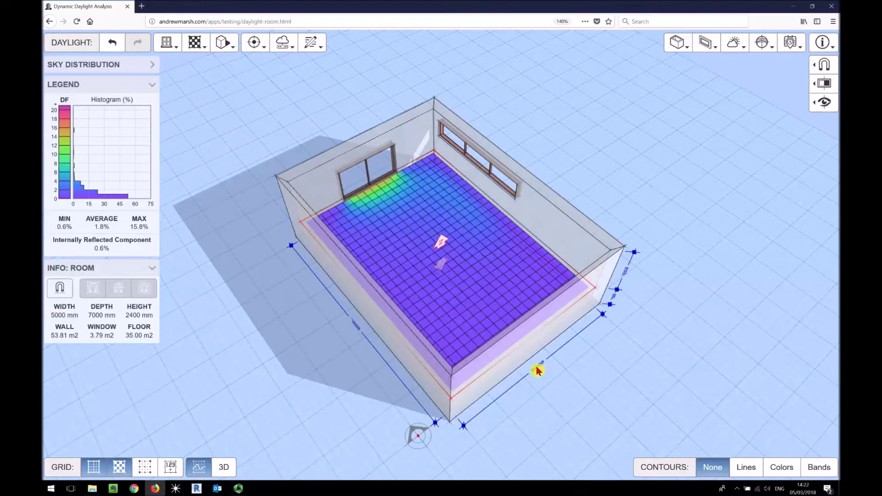
click(678, 49)
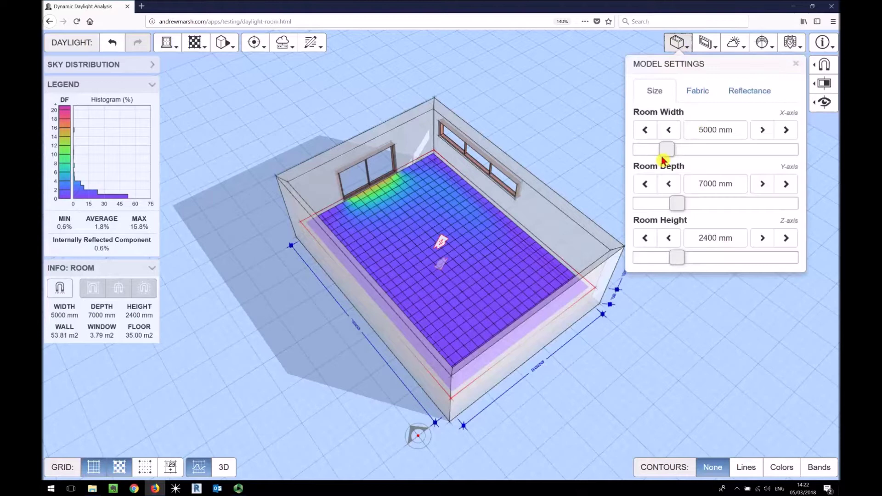
mouse_move(668, 152)
mouse_down()
mouse_move(704, 149)
mouse_move(675, 150)
mouse_up()
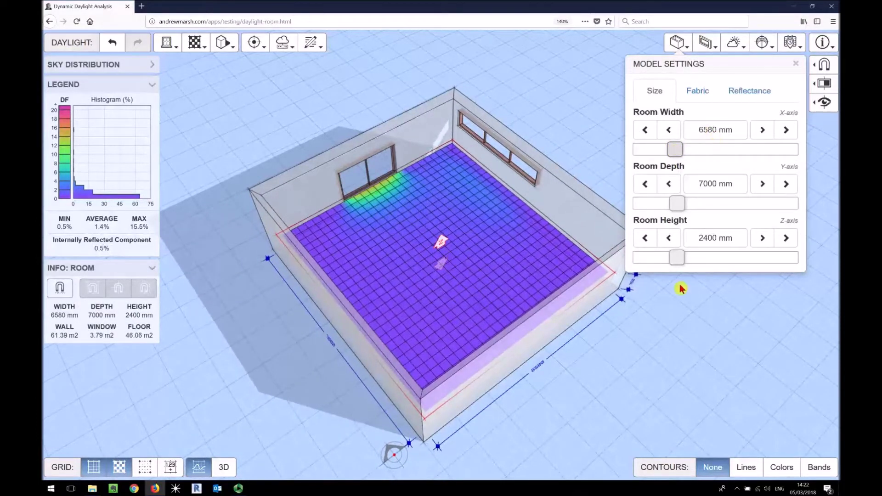
Edit the room's width dimension directly in the model and set it to 5000 mm.
click(538, 367)
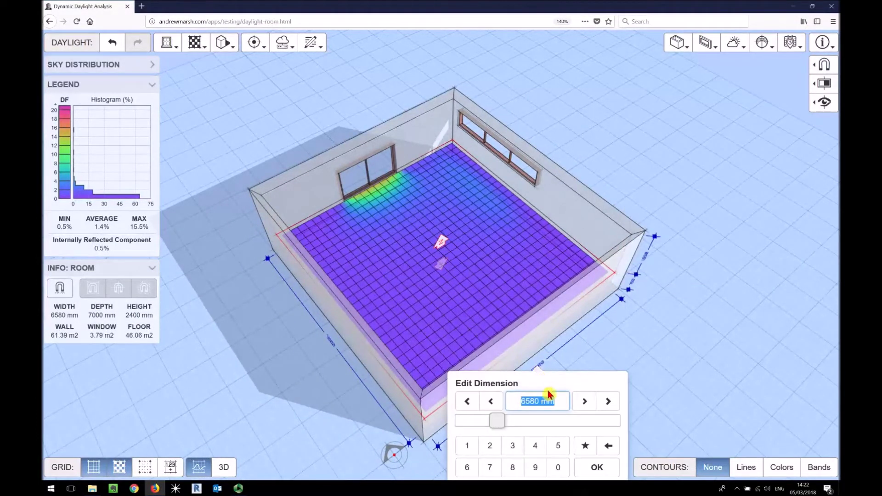
text(5000)
key(Return)
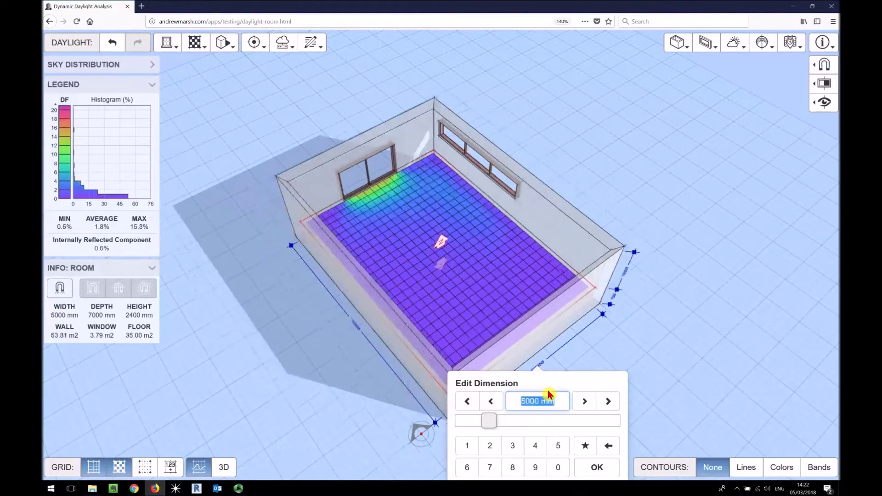
click(596, 467)
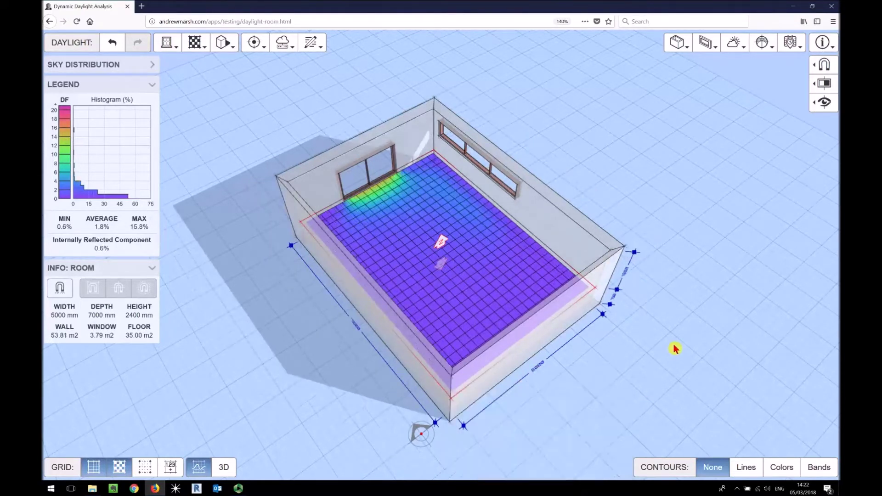
Set the room depth to 8905 mm and the room height to 2755 mm.
click(682, 49)
mouse_move(675, 204)
mouse_down()
mouse_move(705, 209)
mouse_move(678, 203)
mouse_move(687, 204)
mouse_up()
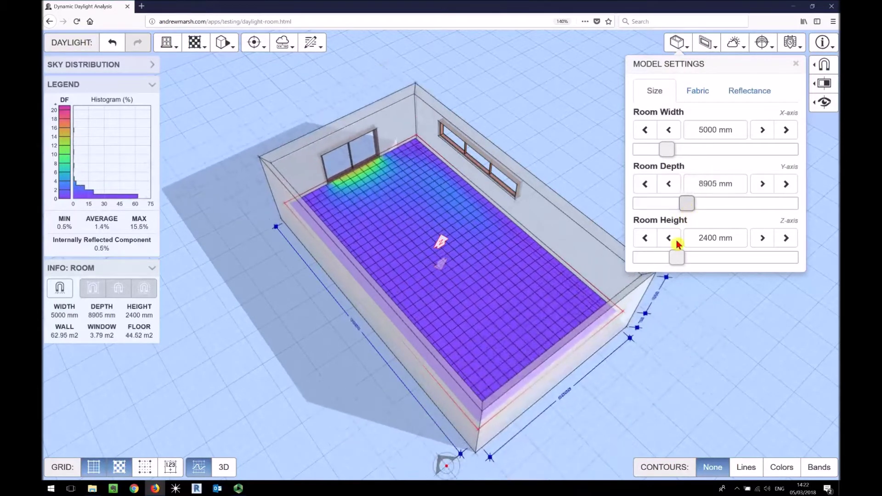
mouse_move(678, 262)
mouse_down()
mouse_move(701, 254)
mouse_move(683, 259)
mouse_up()
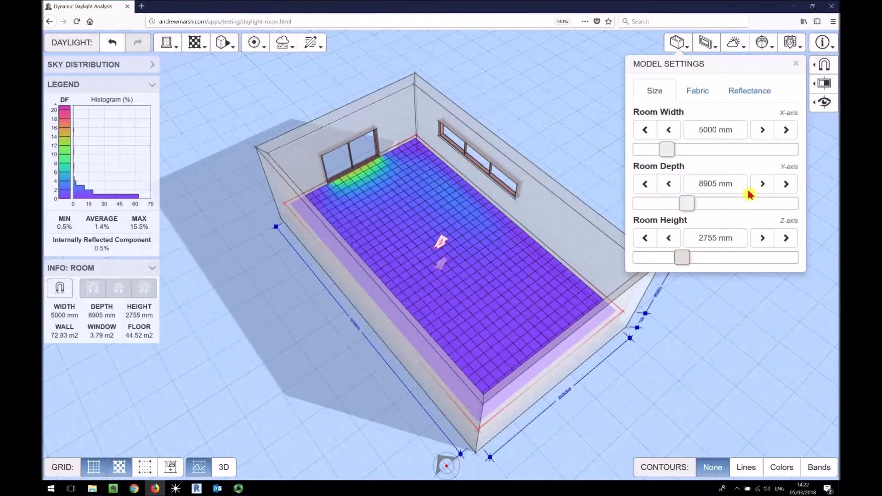
Turn off the display of sun shadows around the room model.
click(696, 91)
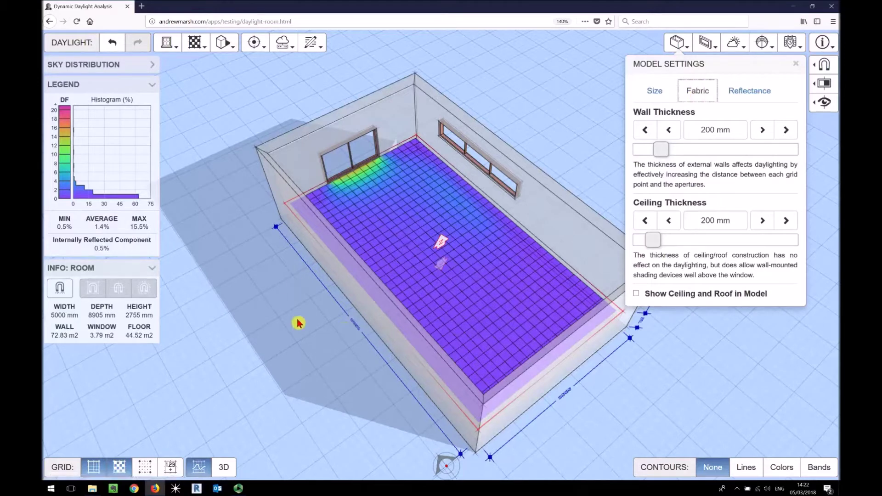
drag(285, 323, 590, 293)
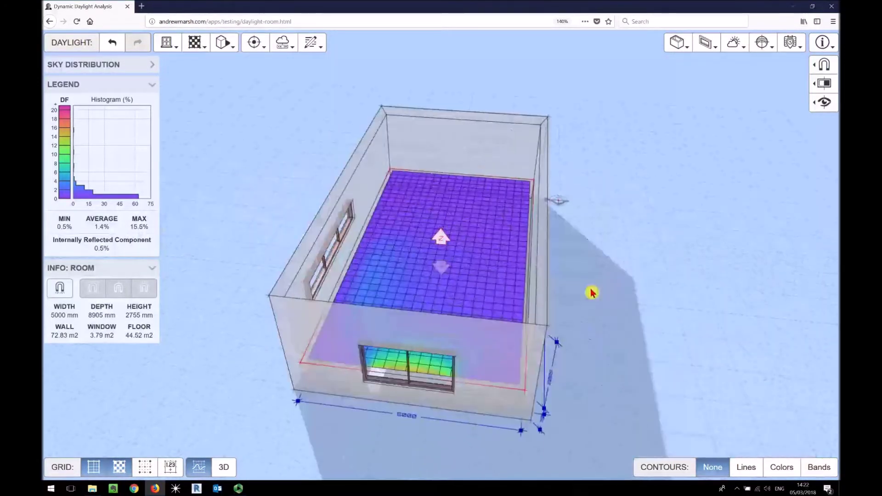
click(223, 43)
click(222, 86)
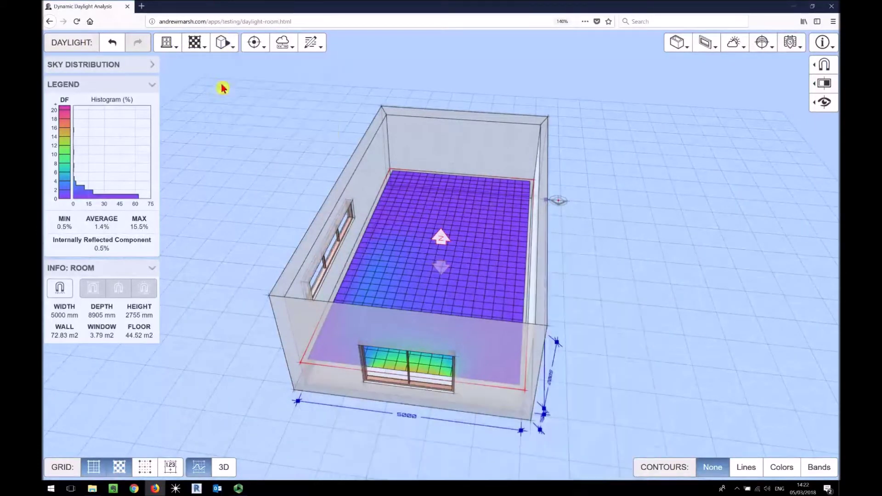
Try a wall thickness of 400 mm, and finally set it to 250 mm.
click(684, 48)
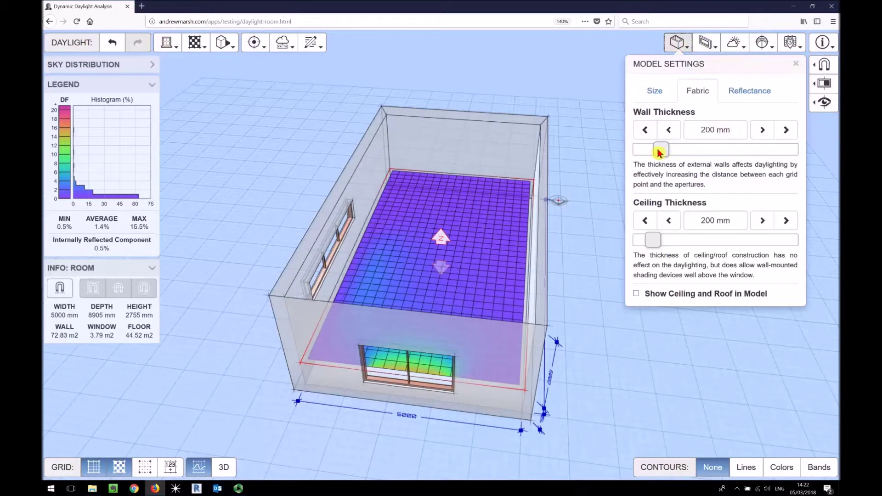
drag(663, 152, 681, 145)
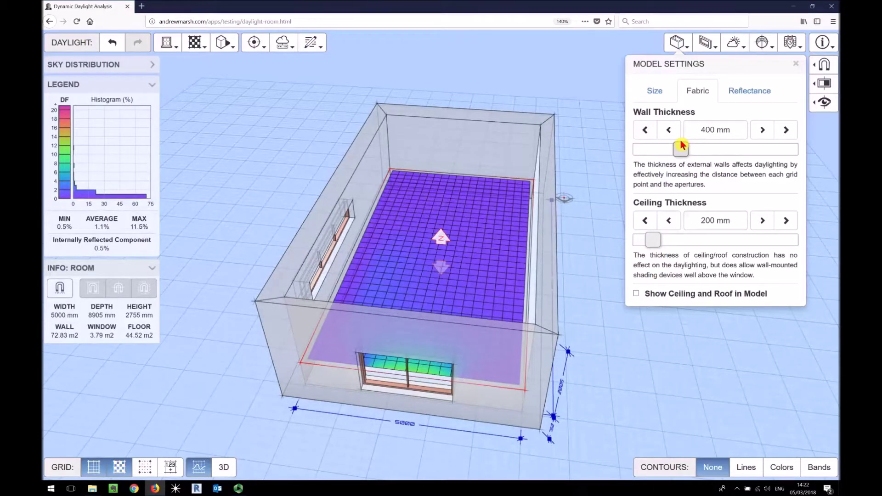
drag(682, 145, 668, 145)
click(714, 134)
text(250)
key(Return)
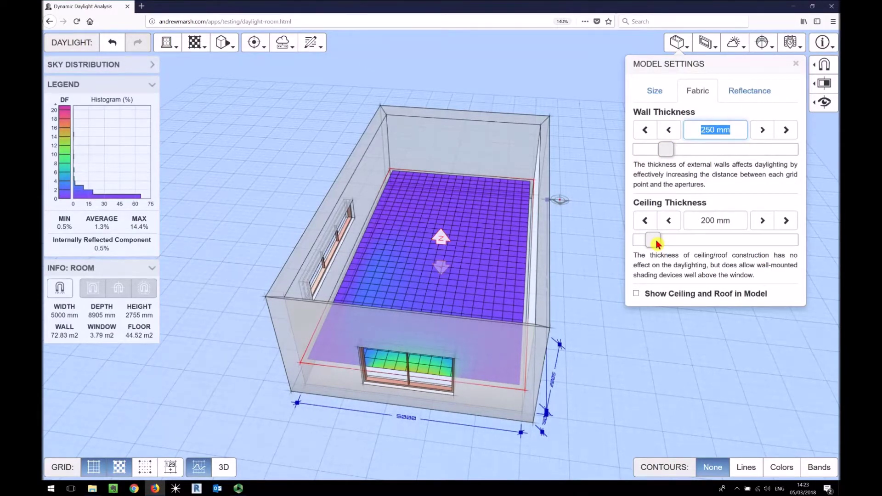
Set the ceiling thickness to 285 mm while temporarily showing the ceiling and roof in the model.
click(636, 295)
mouse_move(653, 241)
mouse_down()
mouse_move(689, 249)
mouse_move(658, 250)
mouse_up()
click(636, 294)
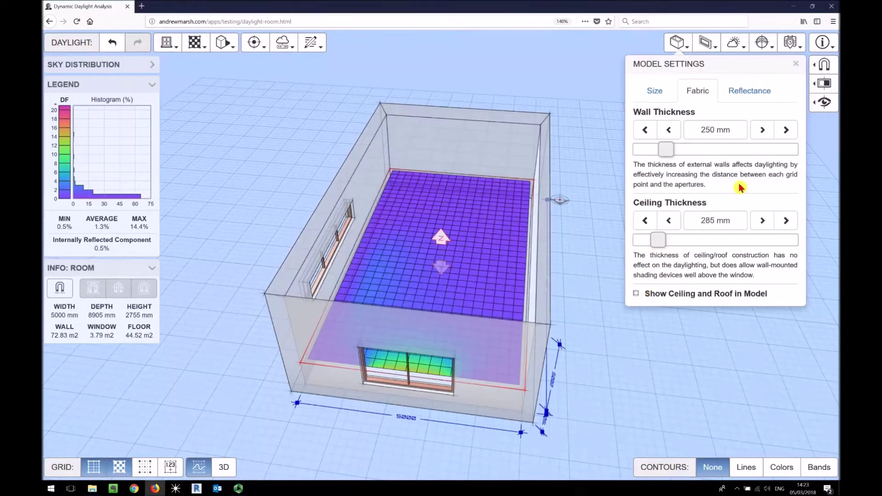
Set the wall reflectance of the room to 0.50.
click(757, 91)
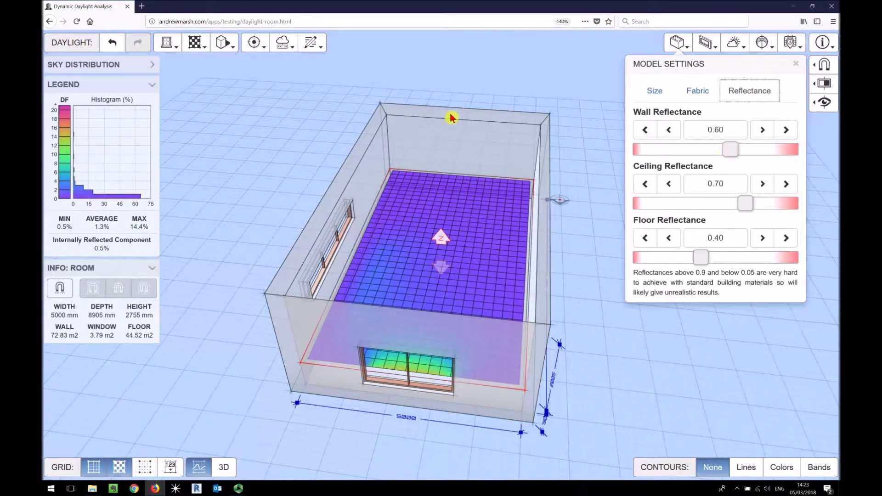
drag(732, 153, 710, 148)
double_click(710, 133)
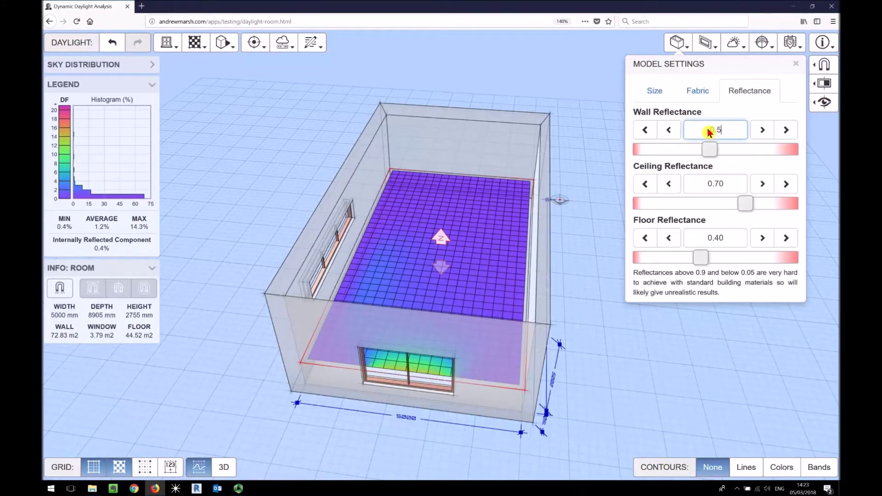
click(734, 186)
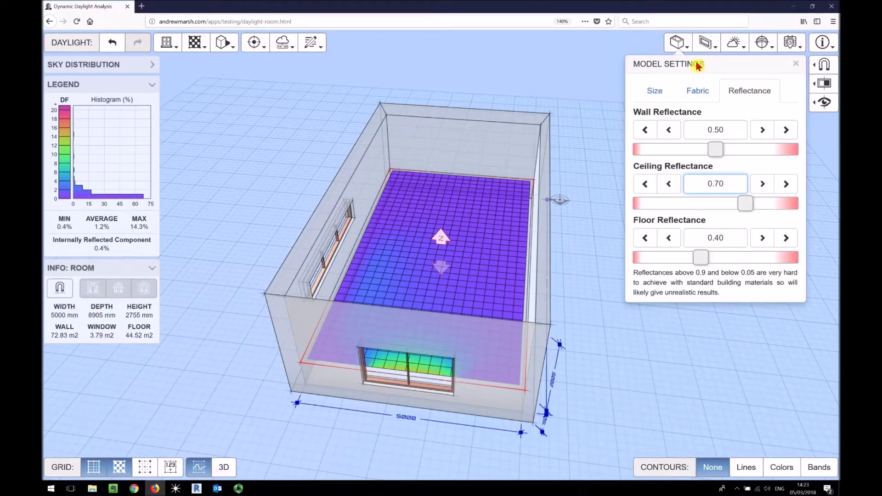
Set the window frame width to 40 mm, keeping the frame depth at 100 mm and the frame color Brown.
click(707, 43)
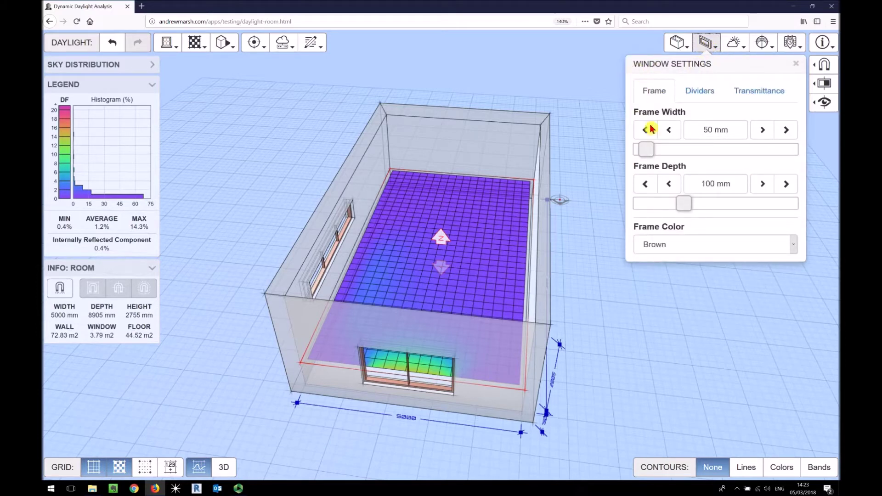
drag(472, 262, 480, 295)
scroll(480, 294, up, 5)
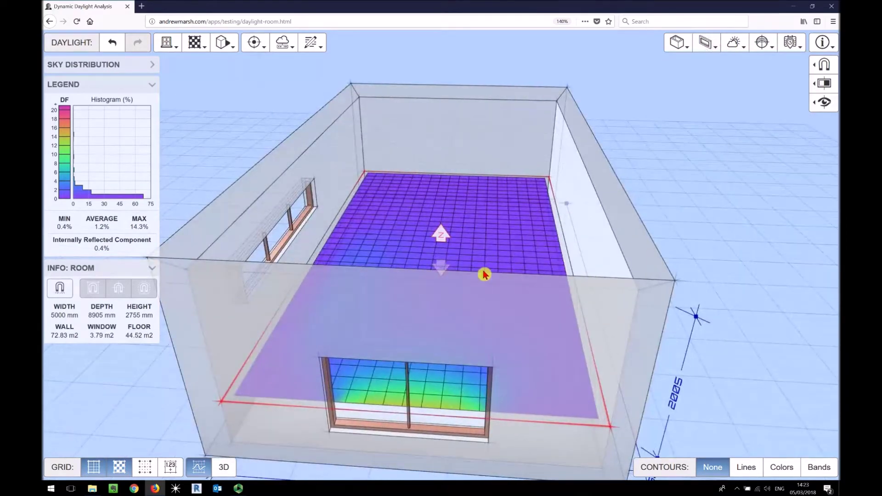
drag(486, 245, 482, 232)
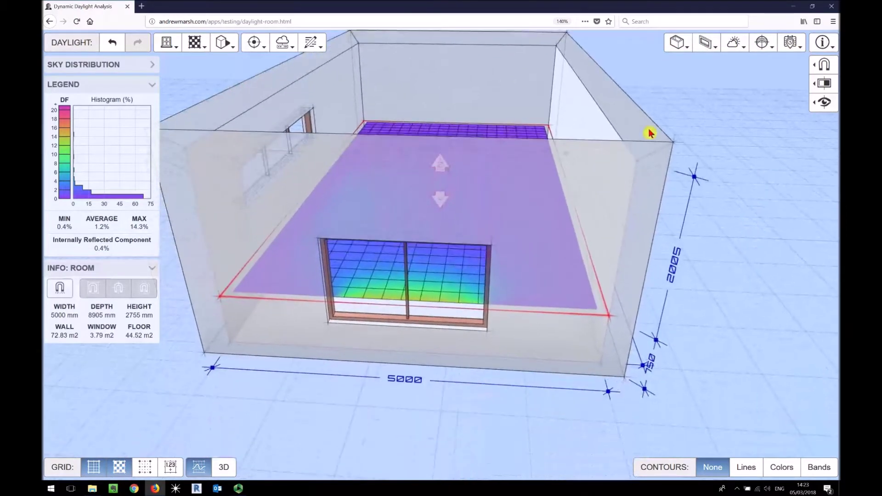
click(708, 46)
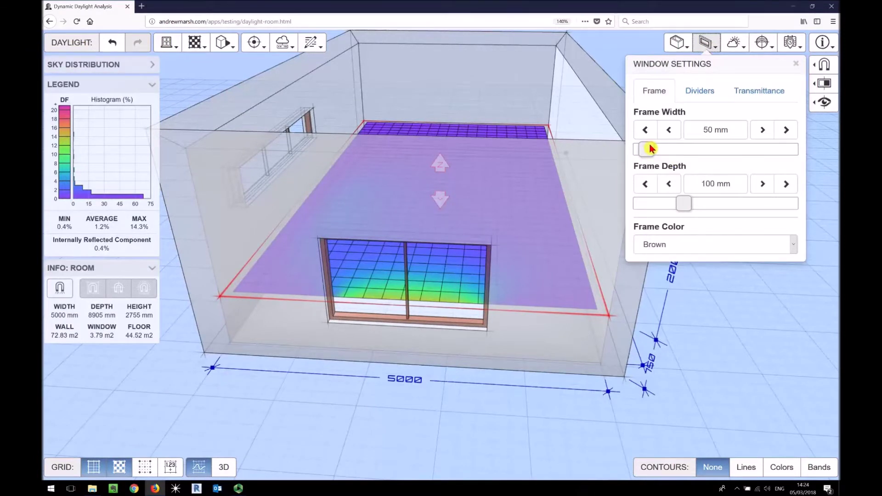
mouse_move(651, 148)
mouse_down()
mouse_move(679, 153)
mouse_move(646, 160)
mouse_up()
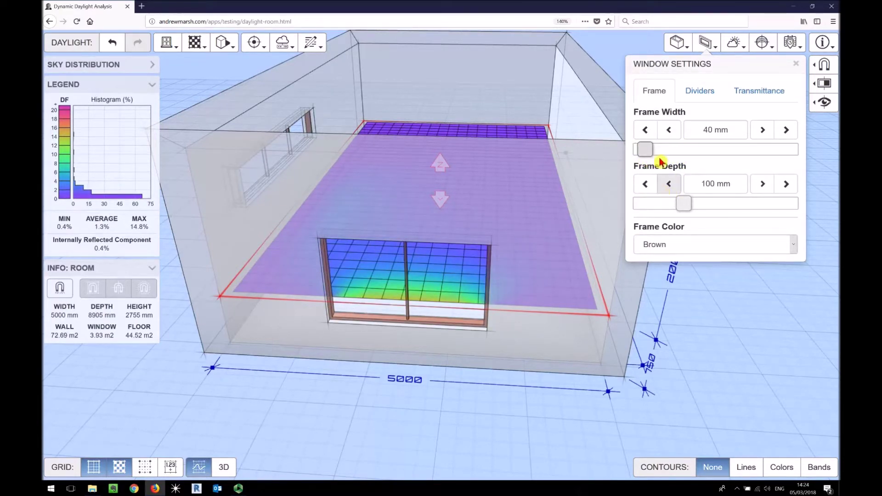
mouse_move(683, 203)
mouse_down()
mouse_move(719, 205)
mouse_move(681, 203)
mouse_up()
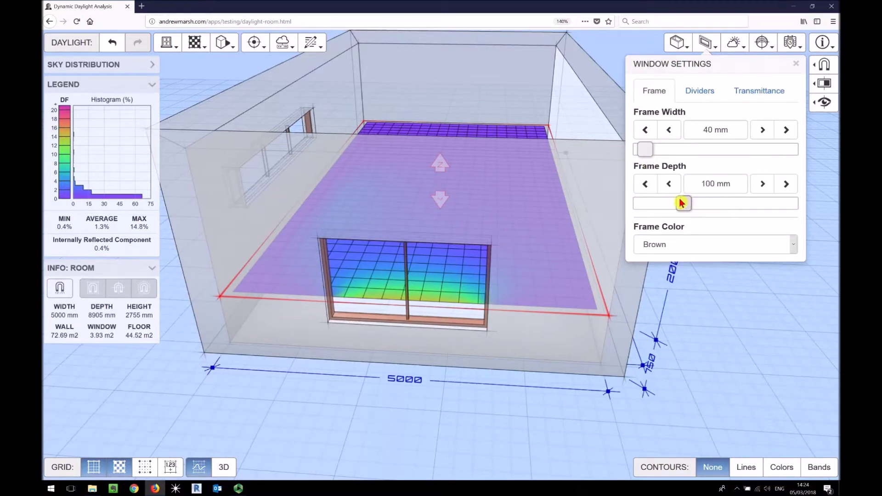
click(792, 244)
click(723, 288)
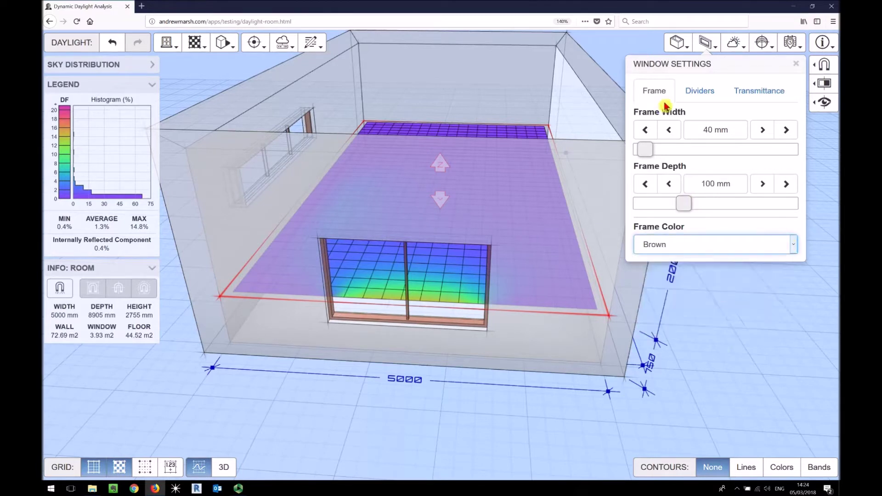
Select the window in the front wall and widen it on both sides to 3150 mm with a 700 mm edge offset.
click(700, 92)
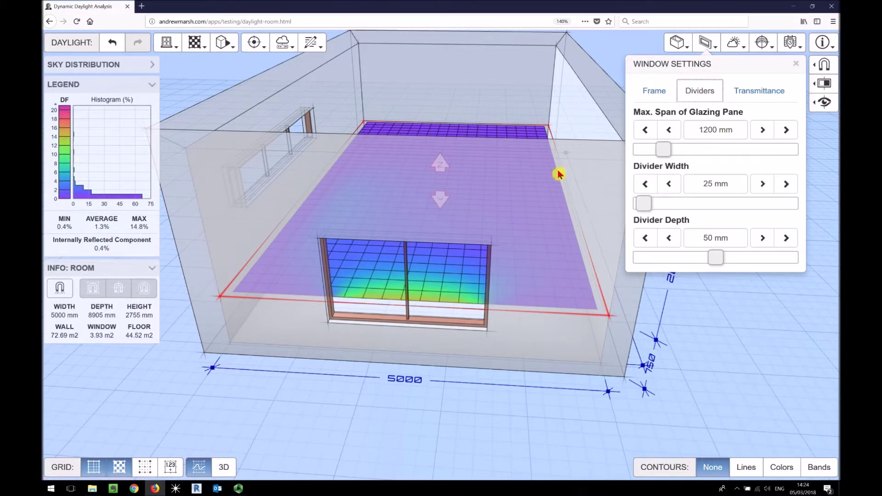
click(407, 325)
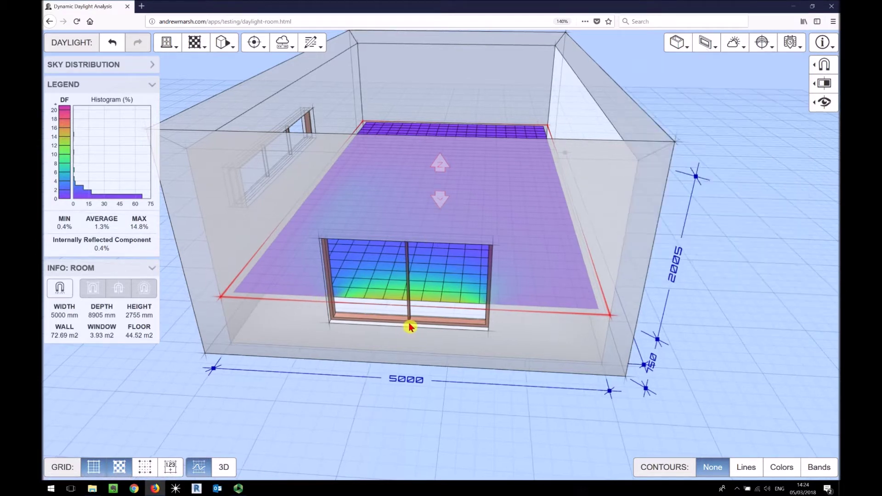
click(404, 285)
drag(522, 289, 588, 292)
drag(300, 276, 272, 274)
Set the window divider width to 45 mm and the divider depth to 30 mm.
click(705, 43)
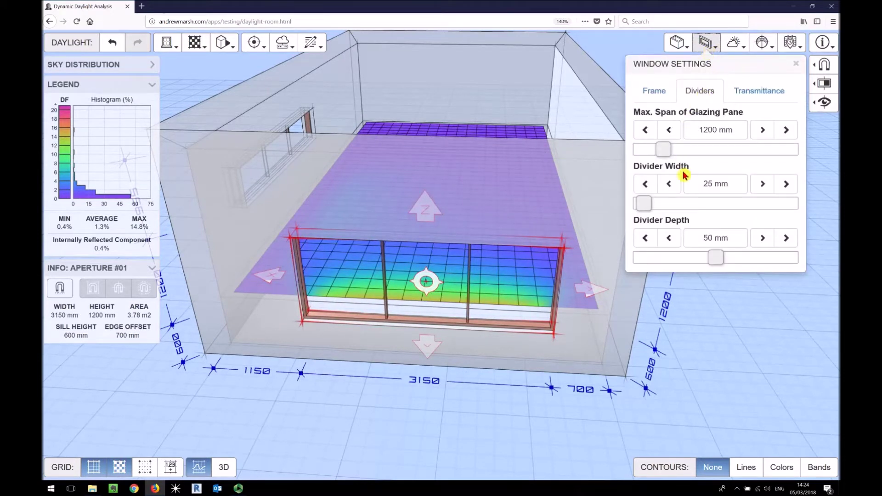
mouse_move(646, 206)
mouse_down()
mouse_move(670, 205)
mouse_move(647, 205)
mouse_up()
drag(722, 249, 685, 250)
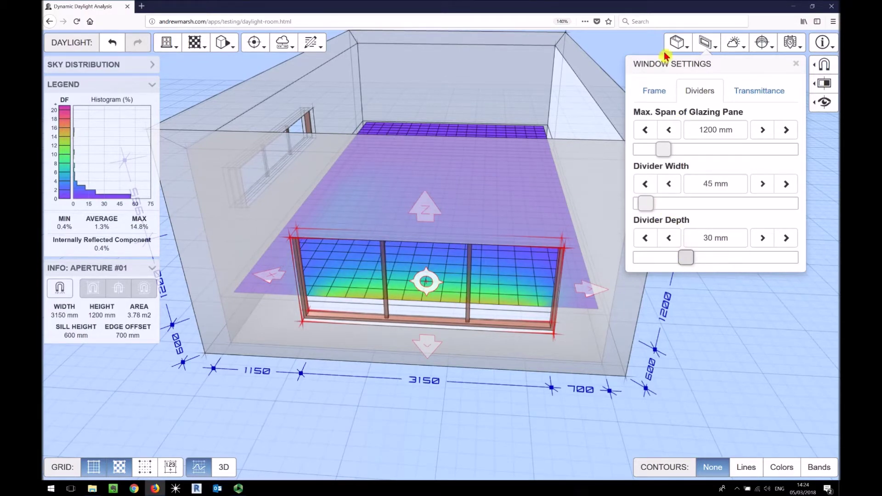
Set the glass transmittance of the windows to 0.7 after trying lower values.
click(749, 93)
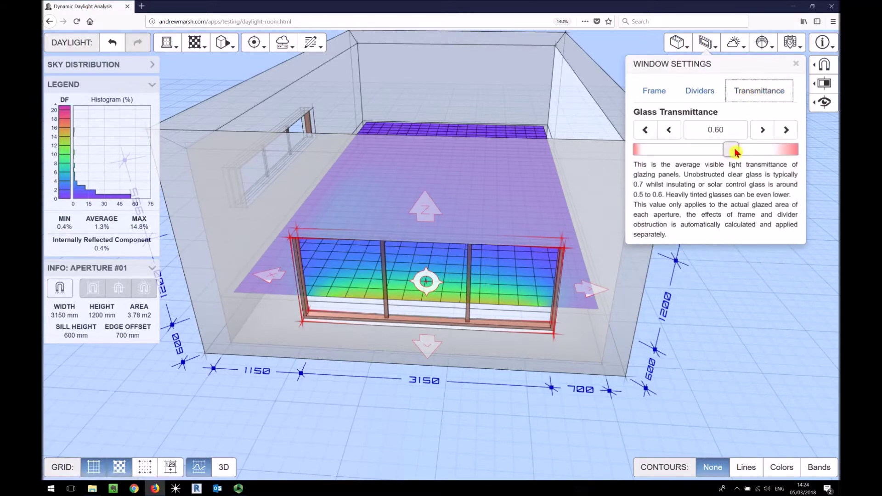
mouse_move(732, 150)
mouse_down()
mouse_move(710, 150)
mouse_move(783, 148)
mouse_move(707, 148)
mouse_move(726, 152)
mouse_up()
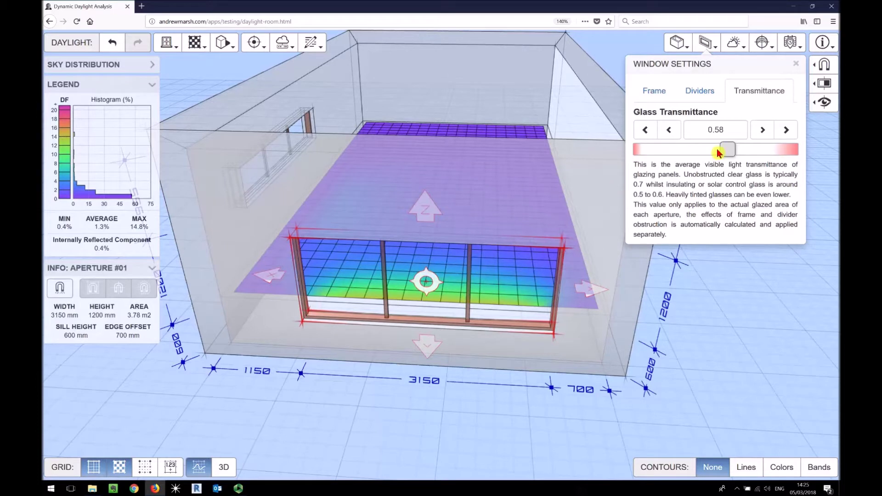
mouse_move(734, 150)
mouse_down()
mouse_move(765, 150)
mouse_move(707, 152)
mouse_move(749, 150)
mouse_move(717, 156)
mouse_up()
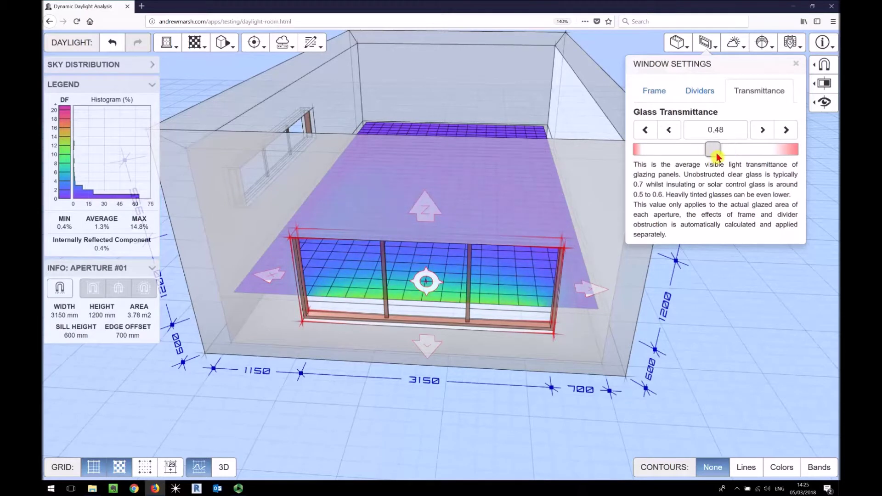
drag(718, 157, 745, 151)
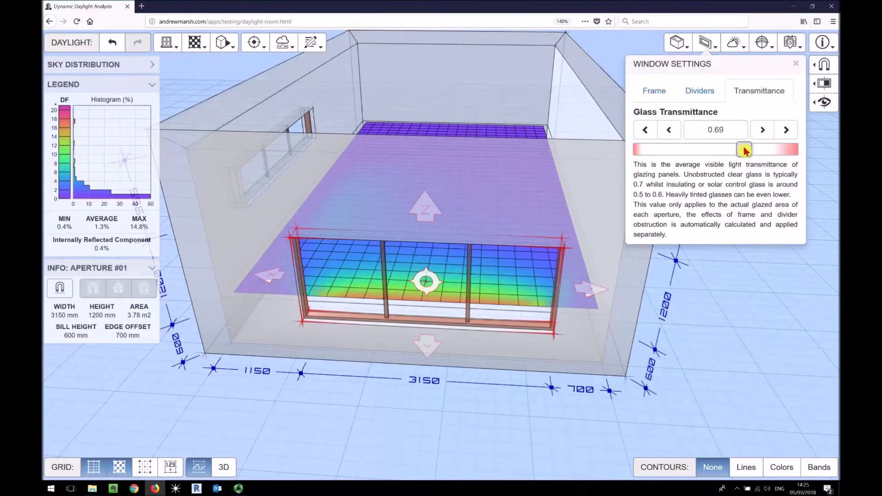
click(695, 129)
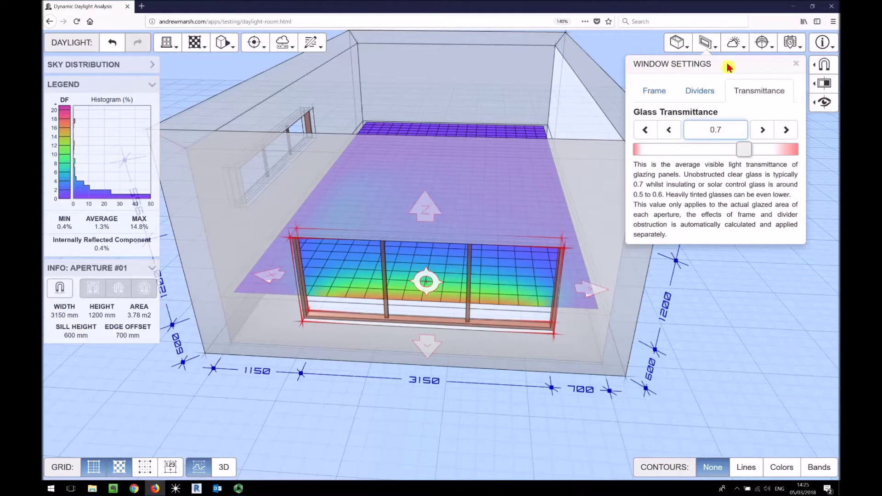
Try a lower working plane height, restore it to 750 mm, and switch the higher resolution grid off.
click(734, 42)
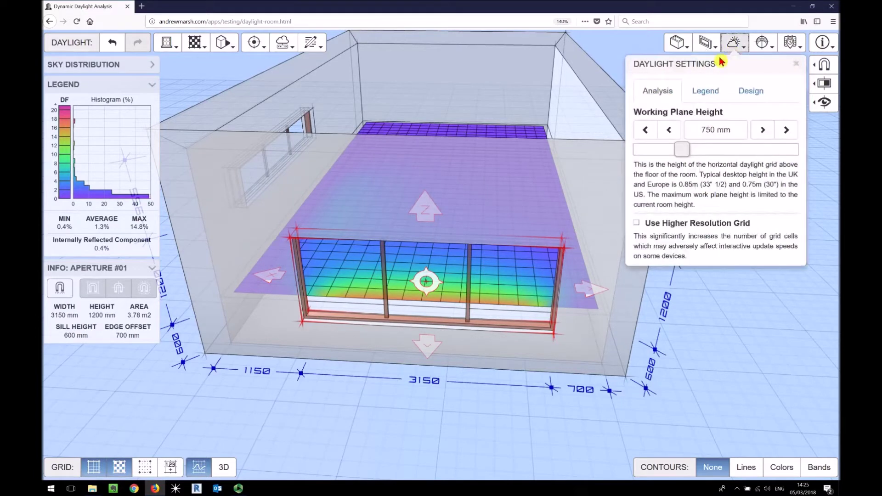
mouse_move(683, 155)
mouse_down()
mouse_move(732, 150)
mouse_move(661, 150)
mouse_move(671, 149)
mouse_up()
click(688, 125)
text(7)
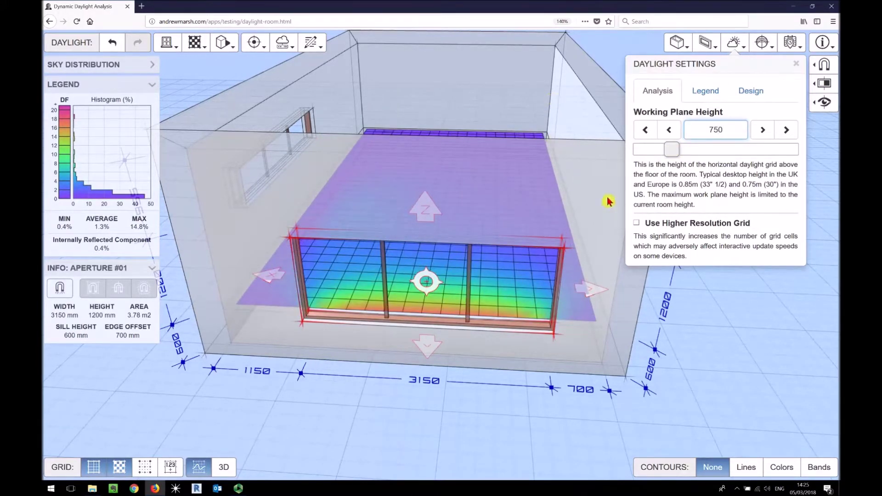
text(50)
key(Return)
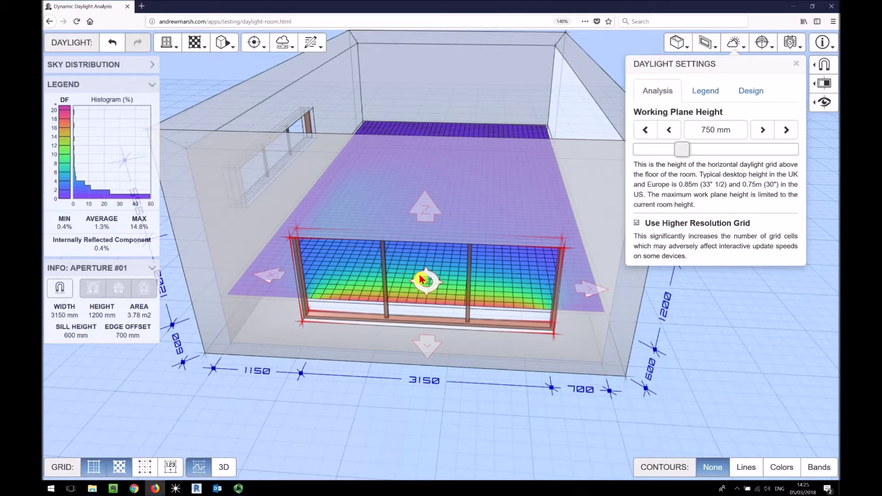
click(636, 224)
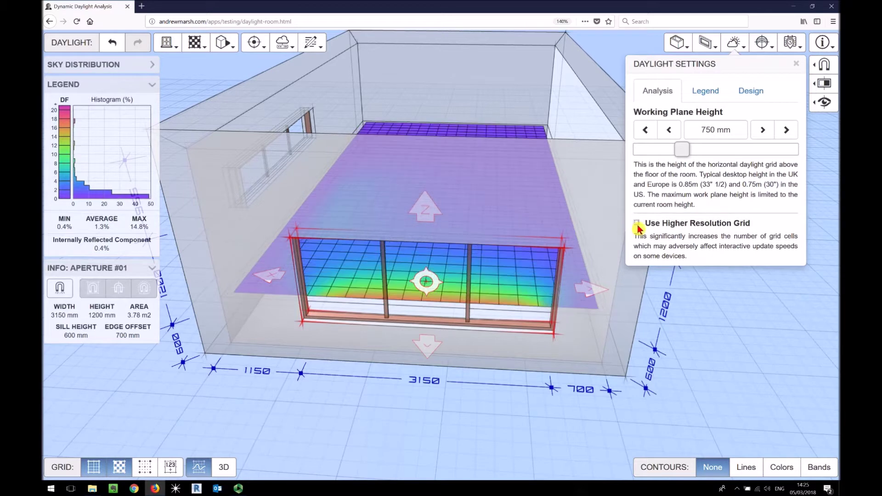
Set the daylight factor scale of the legend to 5%.
click(710, 90)
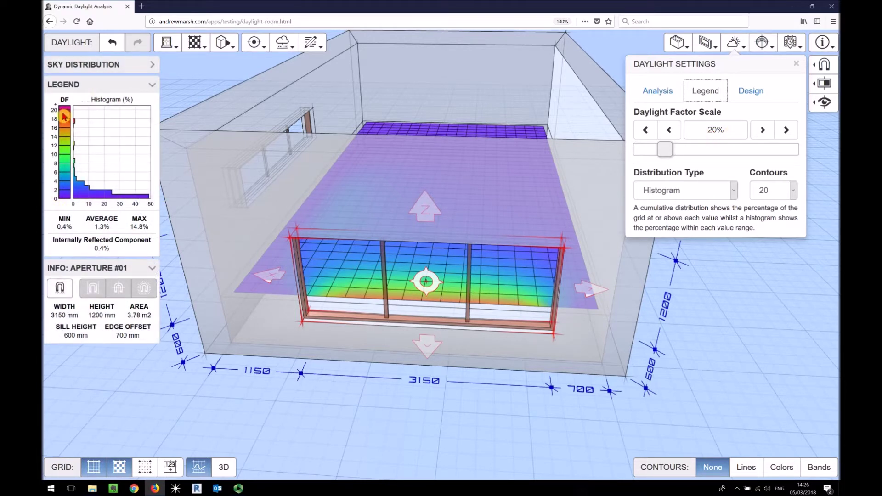
drag(665, 148, 645, 155)
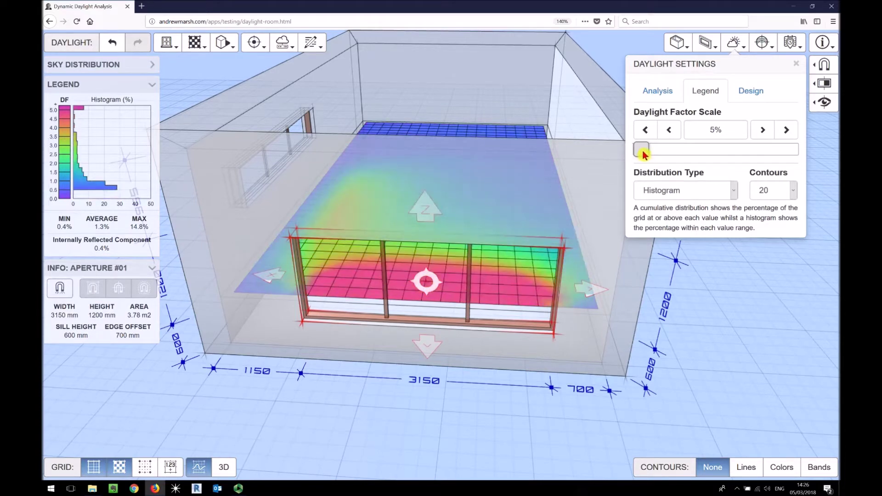
drag(492, 266, 486, 344)
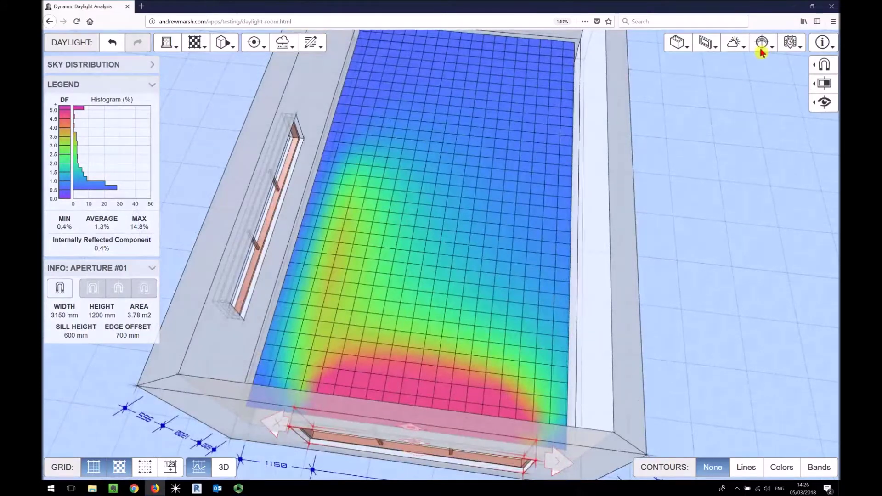
Try different contour counts for the legend and set the number of contours to 10.
click(732, 44)
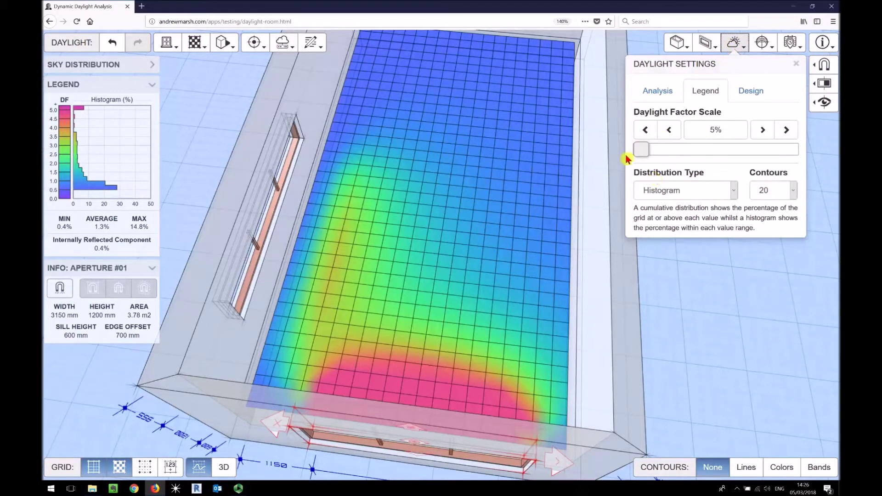
click(794, 192)
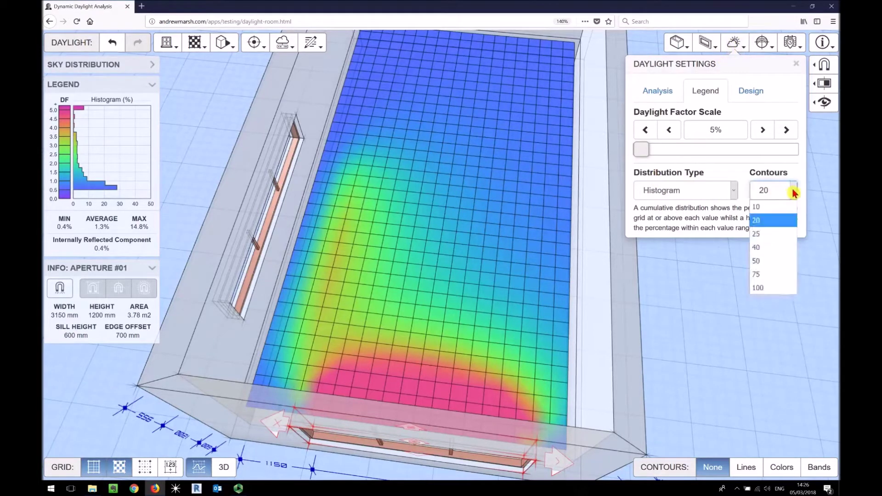
click(773, 209)
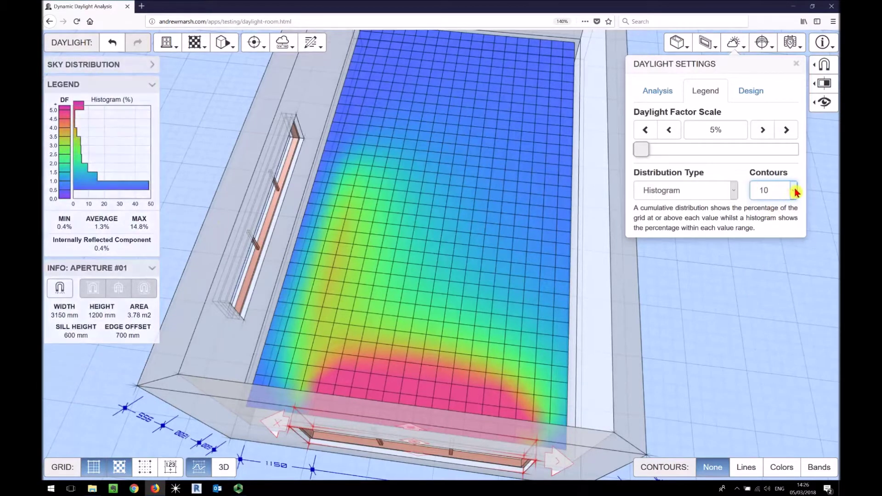
click(794, 189)
click(781, 239)
click(794, 194)
click(774, 208)
Try the Cumulative distribution type for the legend graph and switch it back to Histogram.
click(733, 191)
click(708, 220)
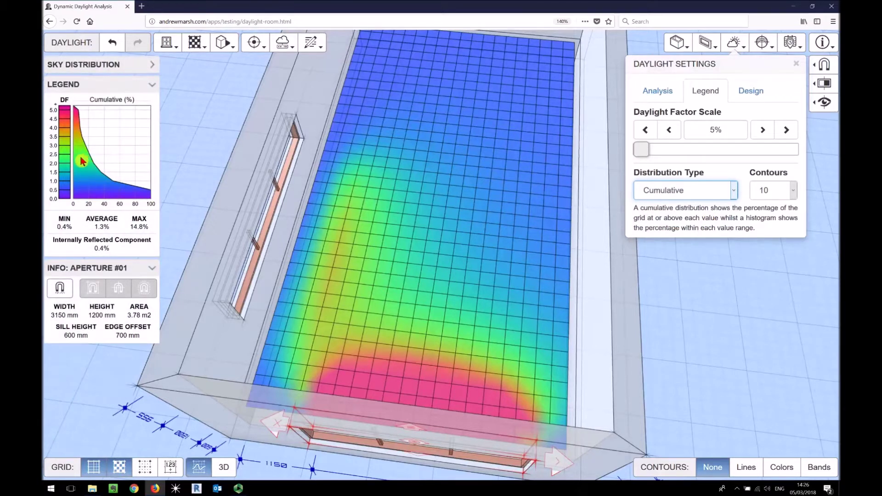
click(734, 190)
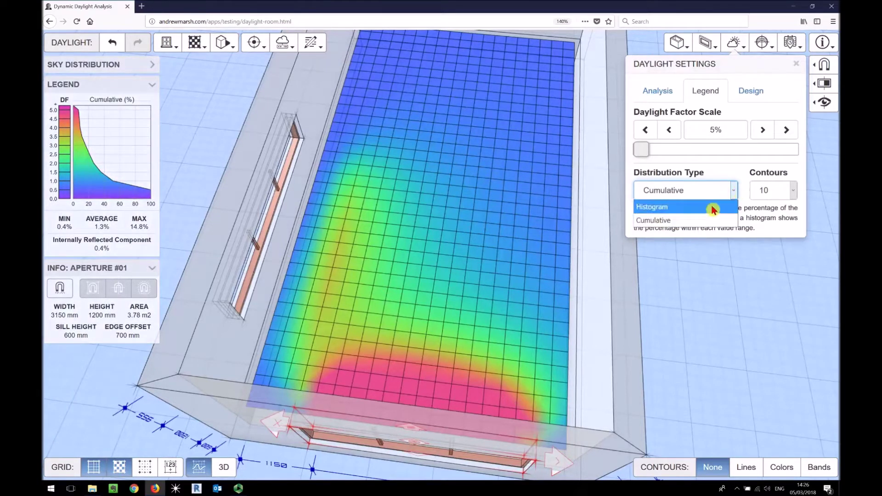
click(712, 210)
Compare the target daylight factor options in the daylight settings with those in the design goals.
click(750, 90)
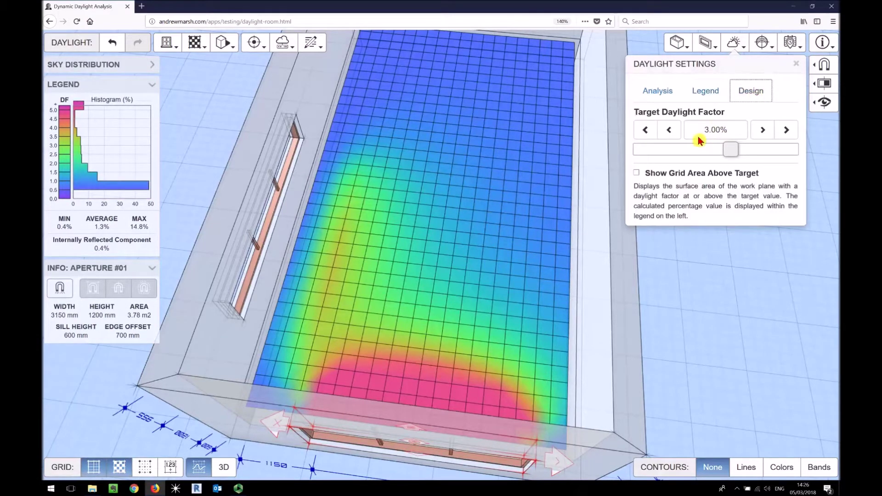
click(254, 43)
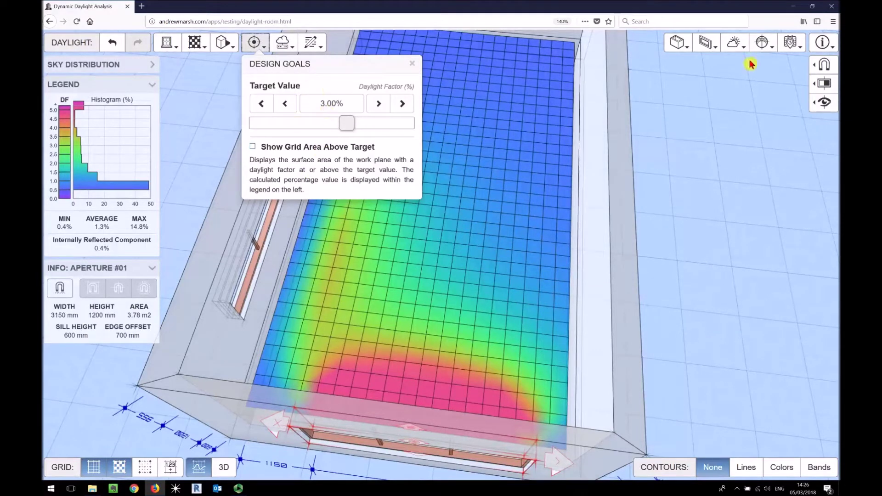
click(731, 46)
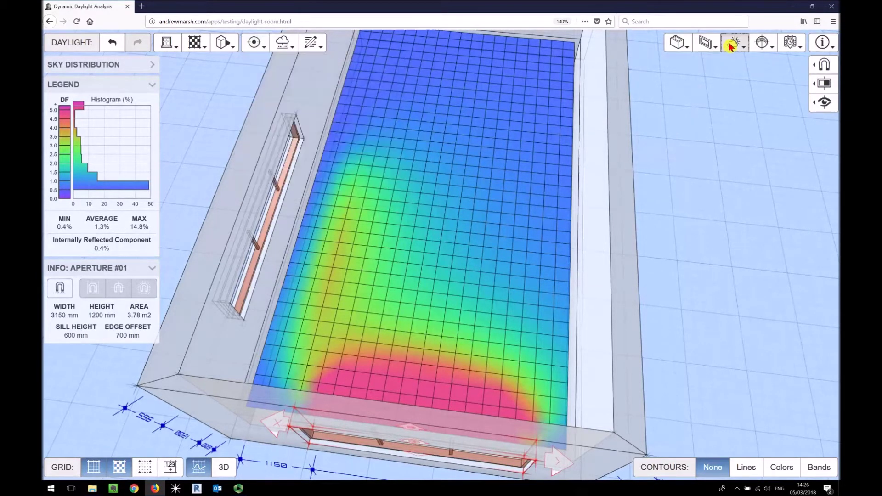
Review the sun-path indicator, path line and diagram size settings.
click(769, 44)
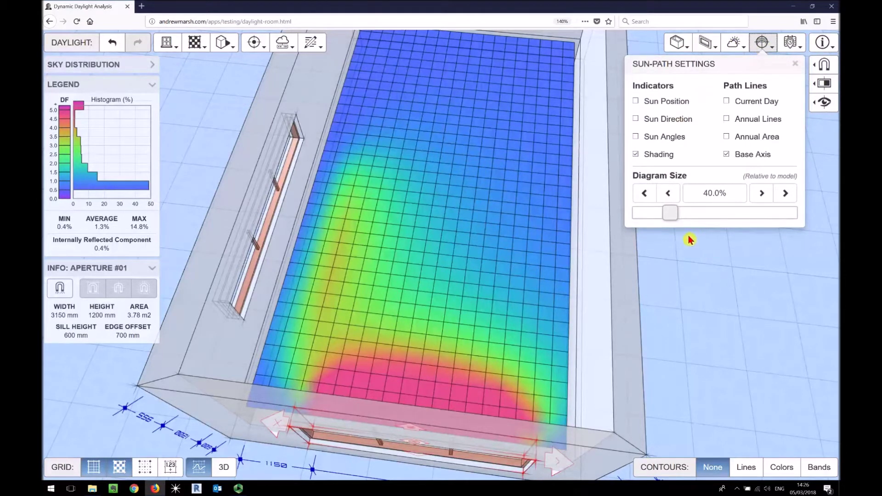
drag(689, 239, 701, 258)
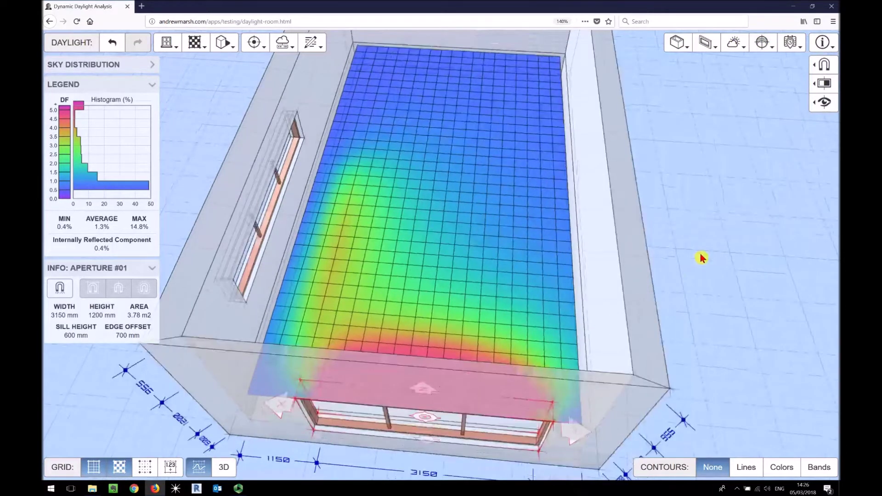
scroll(701, 259, down, 6)
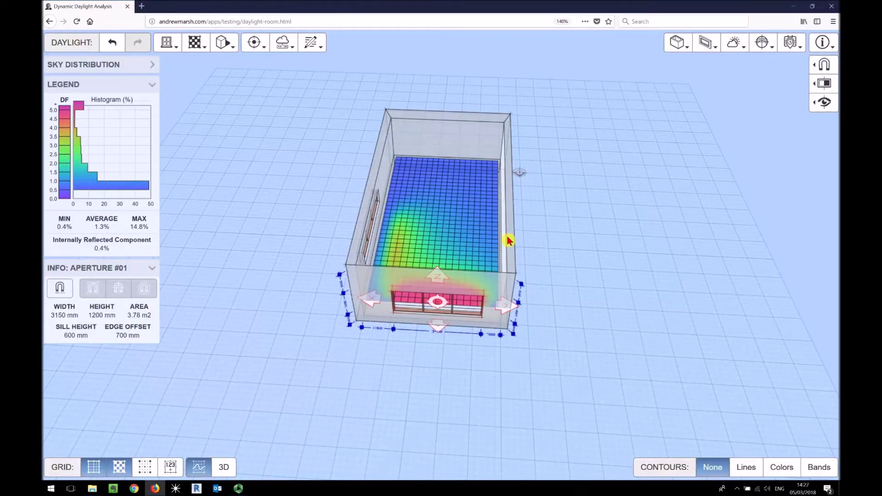
Review the date and time settings, including the preset useful dates such as solstices and equinoxes.
click(789, 44)
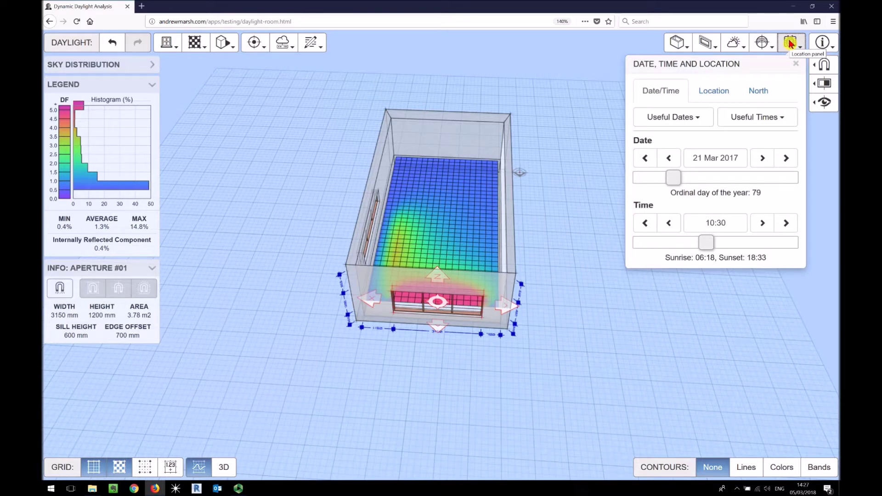
click(697, 118)
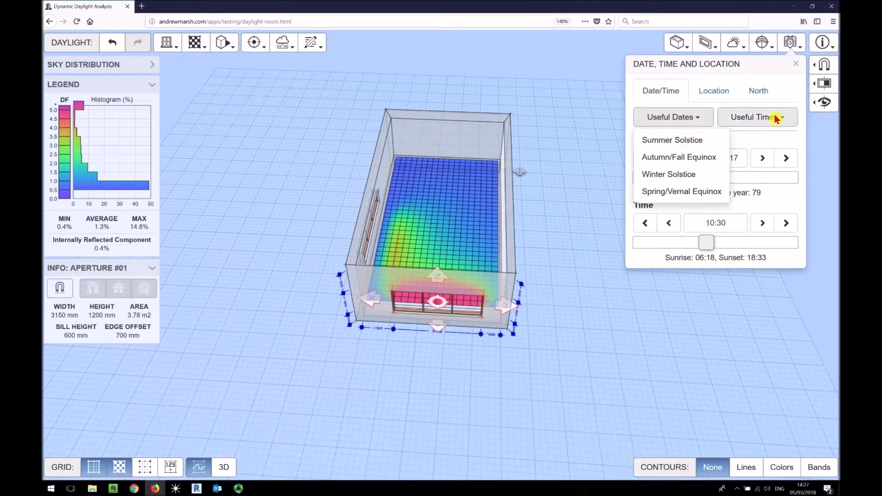
click(772, 139)
Hide the colored daylight shading and the grid lines on the working plane.
drag(503, 285, 516, 245)
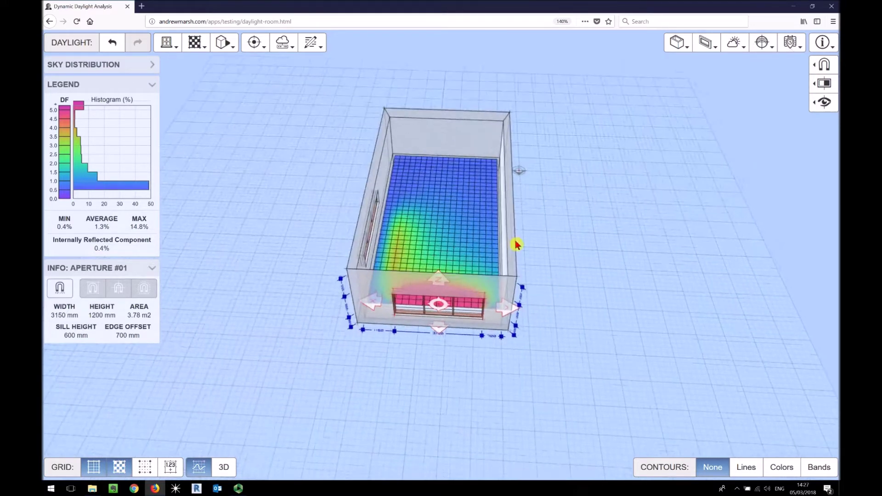
click(119, 467)
click(93, 466)
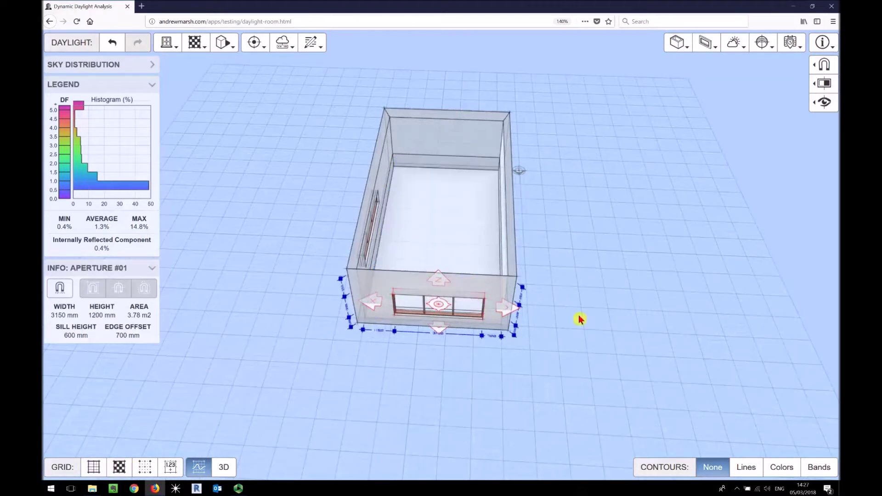
Turn on sun shadows for the model and deselect the front window.
drag(577, 317, 569, 318)
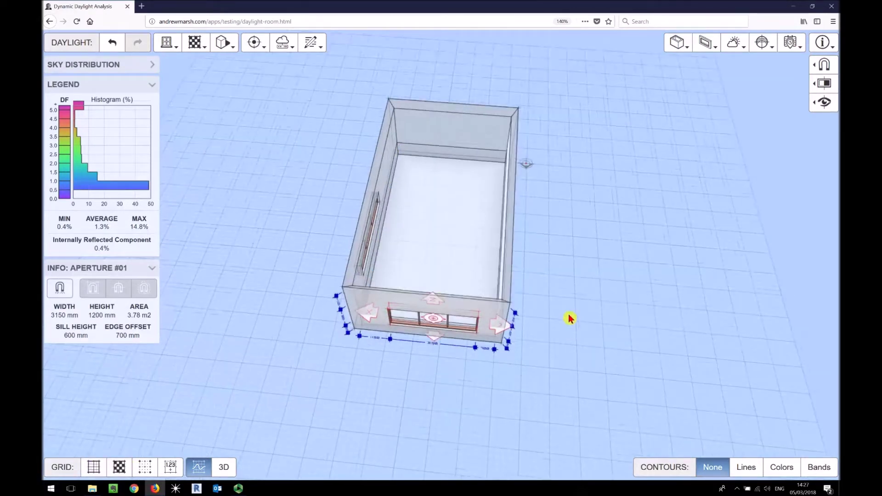
click(223, 43)
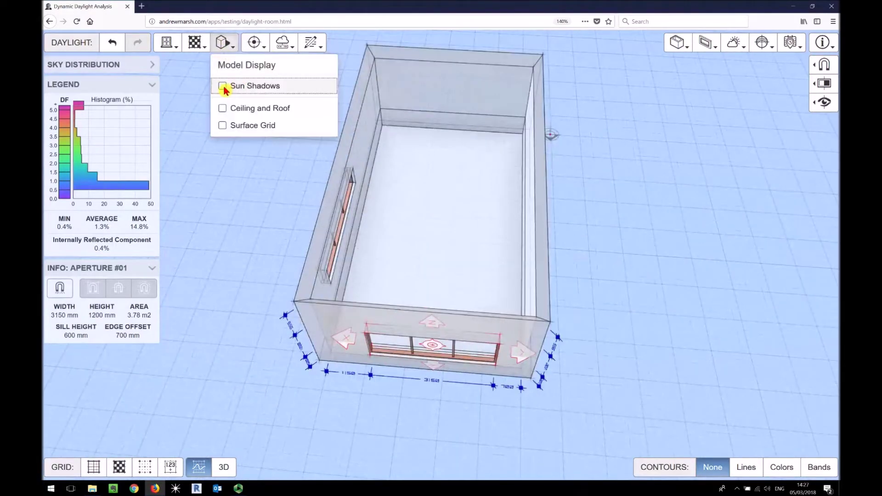
click(224, 87)
click(681, 238)
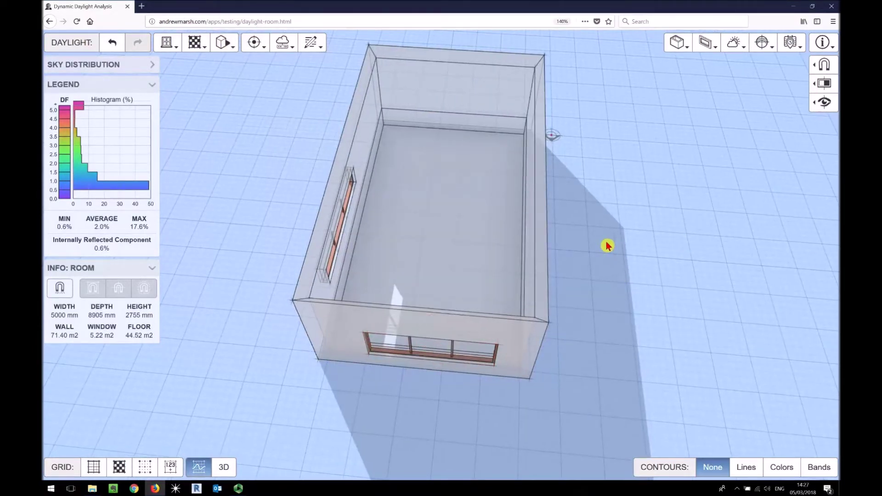
Rotate the north direction on the compass beside the room to roughly the opposite side.
drag(606, 246, 472, 241)
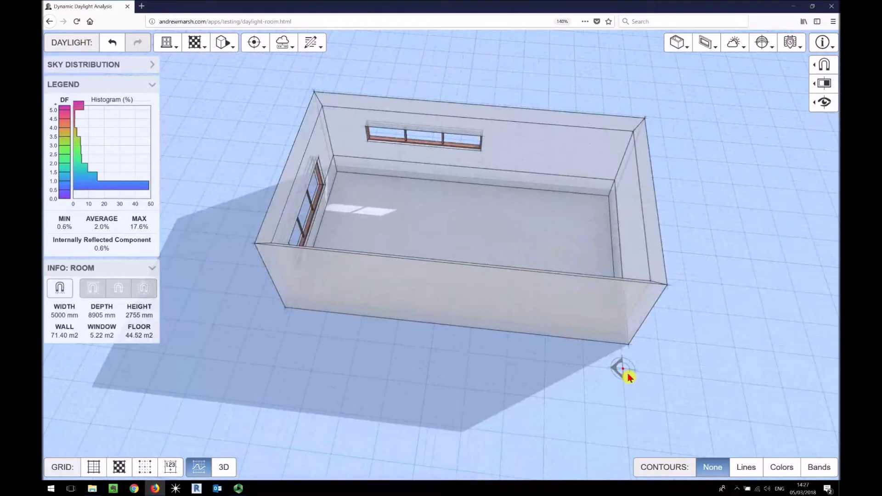
drag(629, 378, 696, 379)
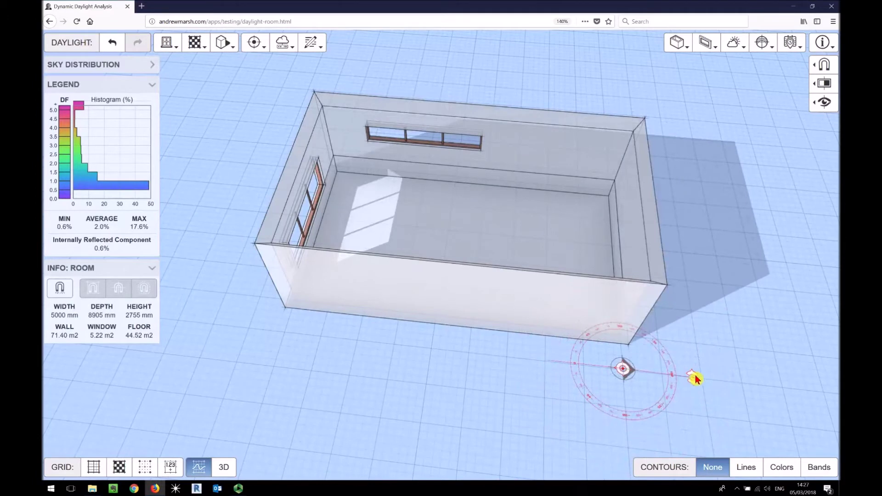
drag(362, 368, 625, 225)
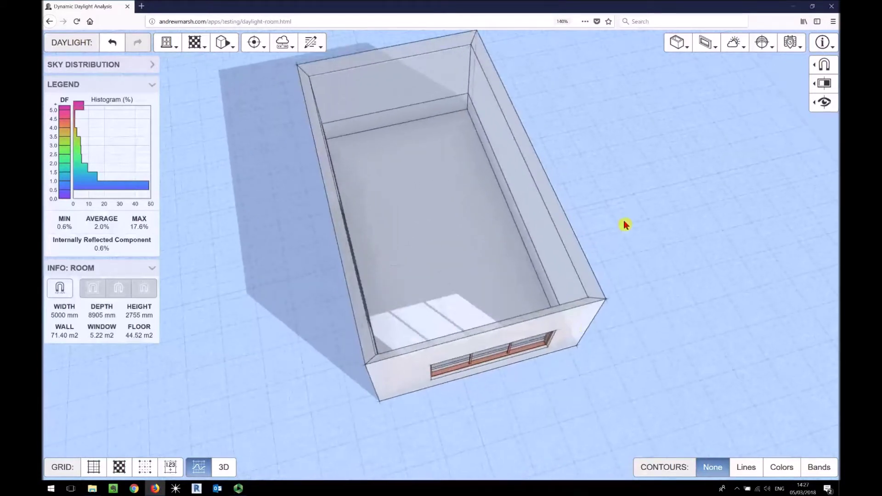
Set the sun-shadow time to 13:00 and the date to 23 May 2017.
click(790, 42)
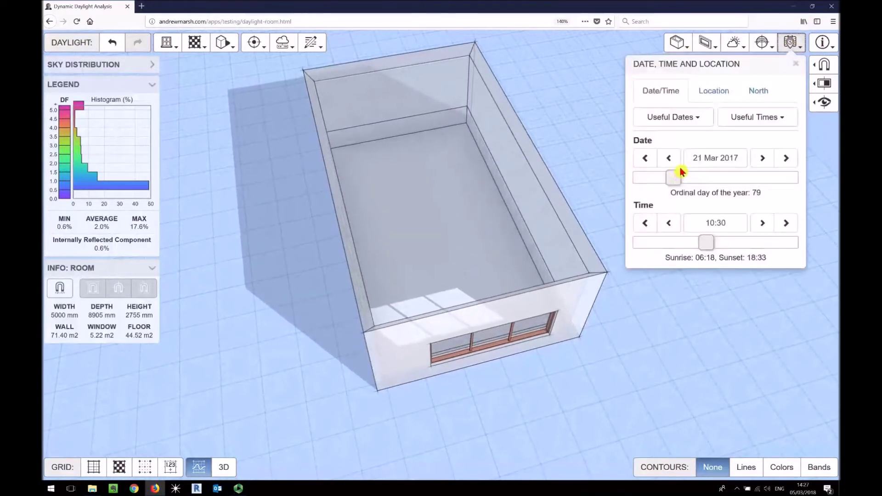
mouse_move(705, 242)
mouse_down()
mouse_move(734, 244)
mouse_move(687, 244)
mouse_move(708, 246)
mouse_up()
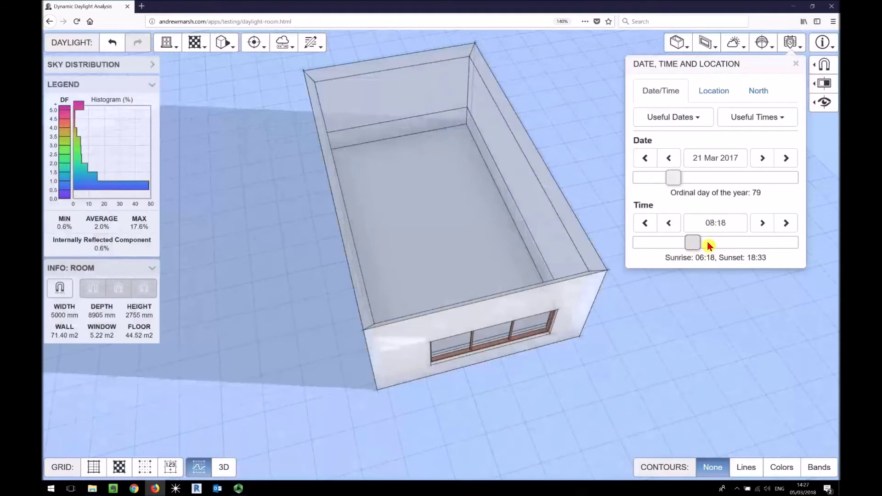
click(708, 244)
click(786, 223)
click(791, 222)
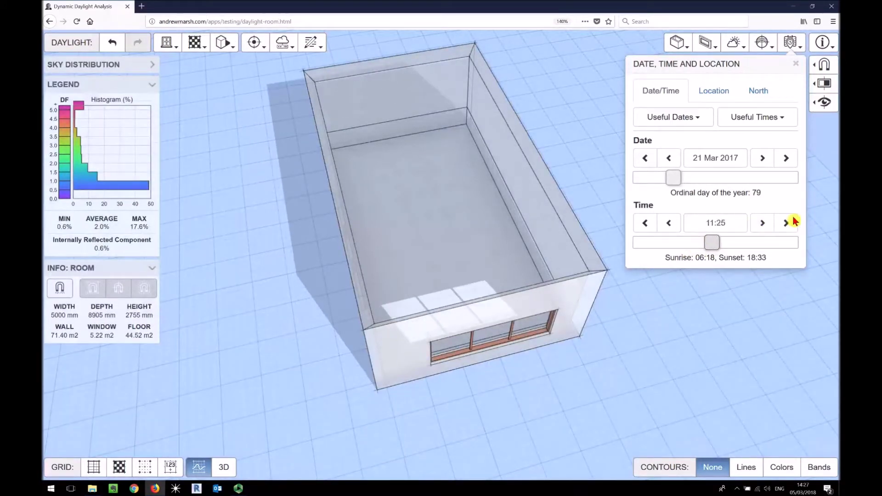
click(791, 223)
click(789, 222)
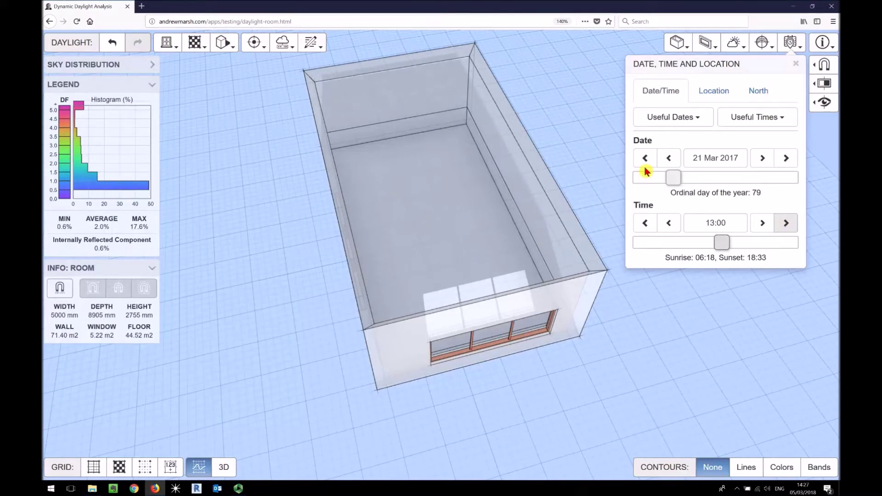
mouse_move(673, 178)
mouse_down()
mouse_move(715, 181)
mouse_move(699, 178)
mouse_up()
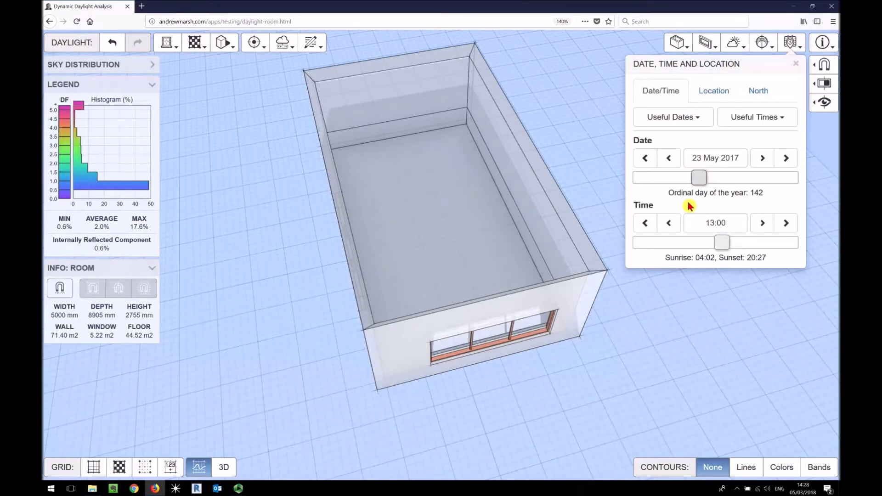
Move the site location marker on the map from the Isle of Man to London and apply the change.
click(717, 90)
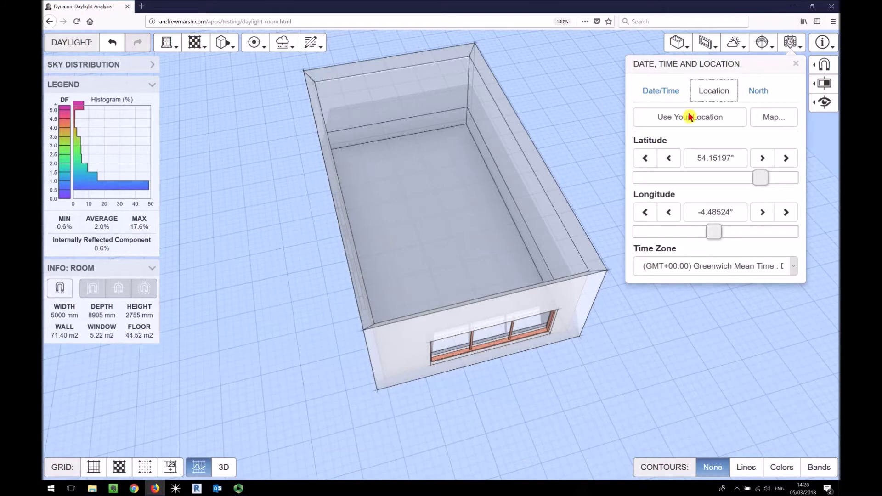
click(773, 120)
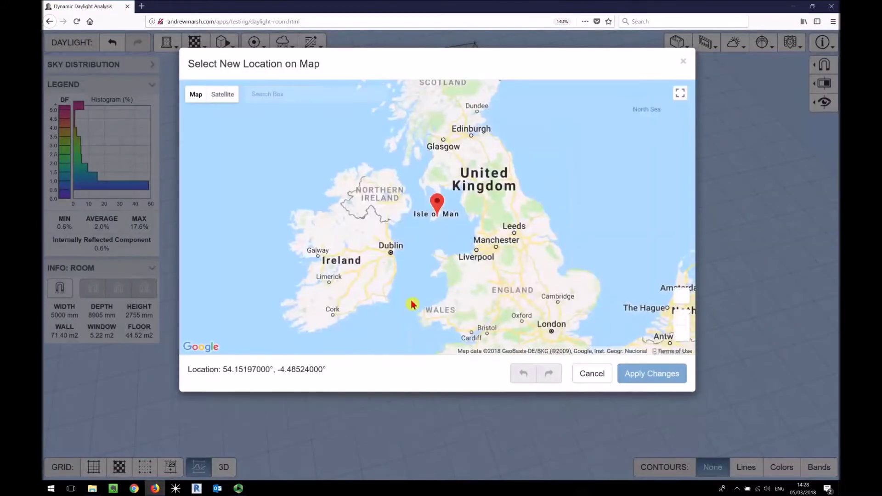
drag(413, 305, 404, 206)
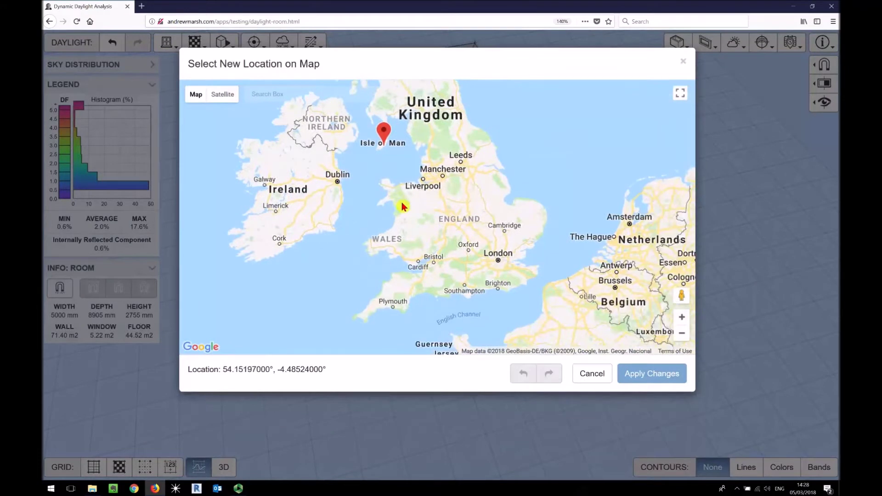
drag(383, 134, 496, 248)
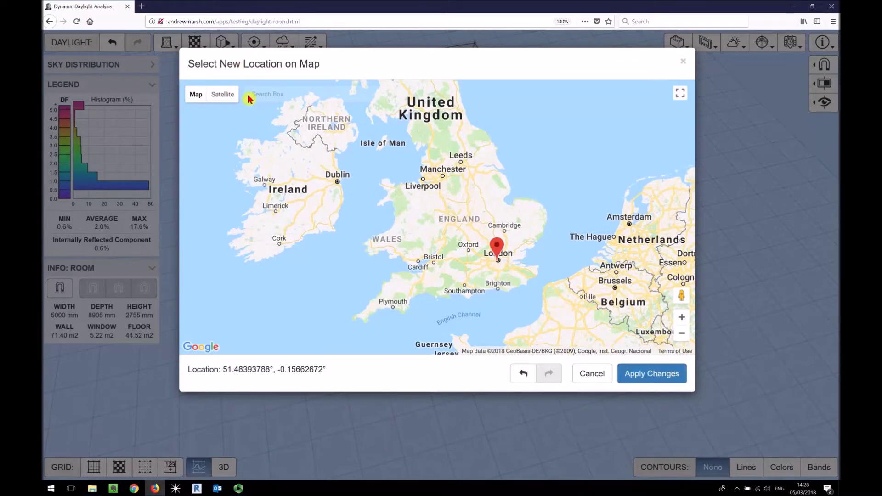
click(654, 382)
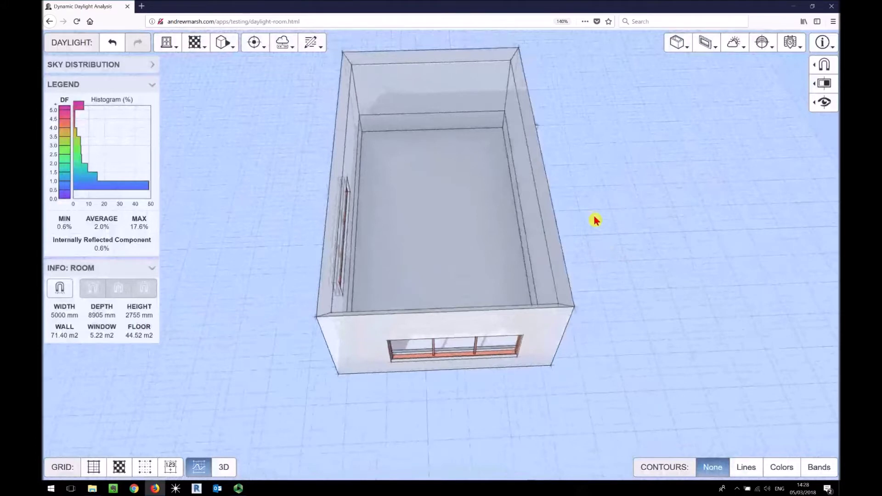
Set the north offset to 180.00° and check the orientation against the compass beside the room.
click(790, 42)
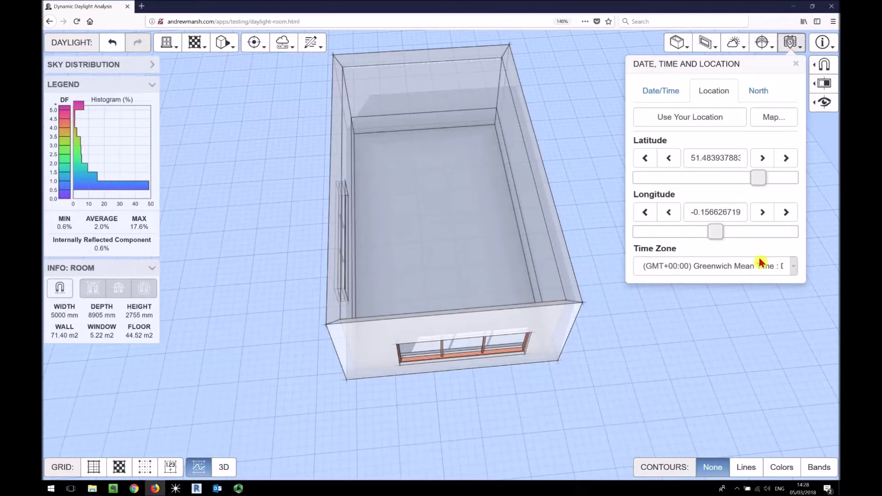
click(757, 90)
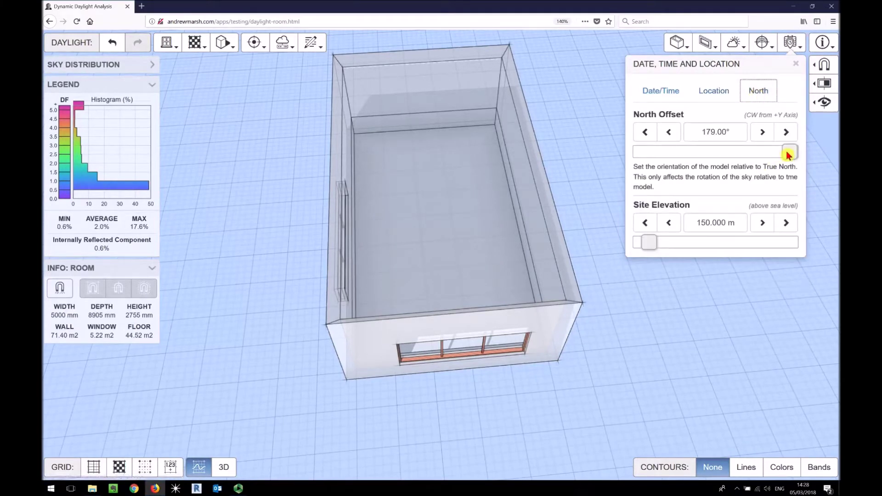
drag(603, 160, 665, 311)
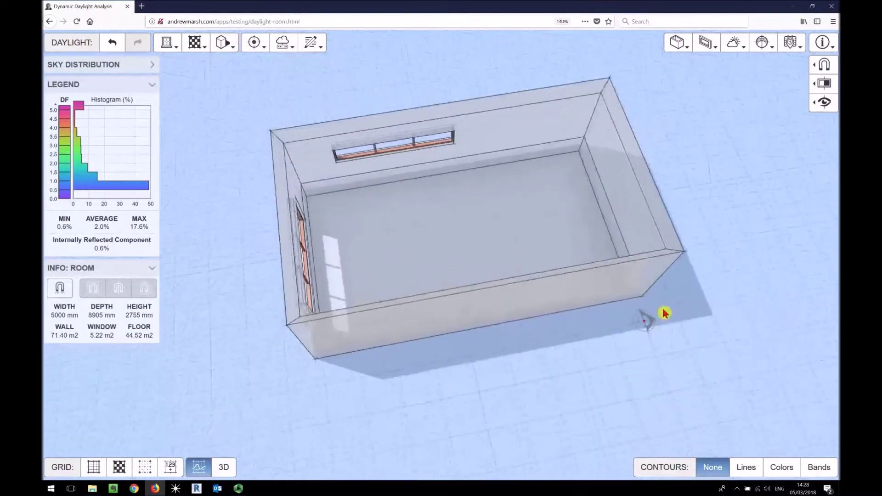
click(791, 42)
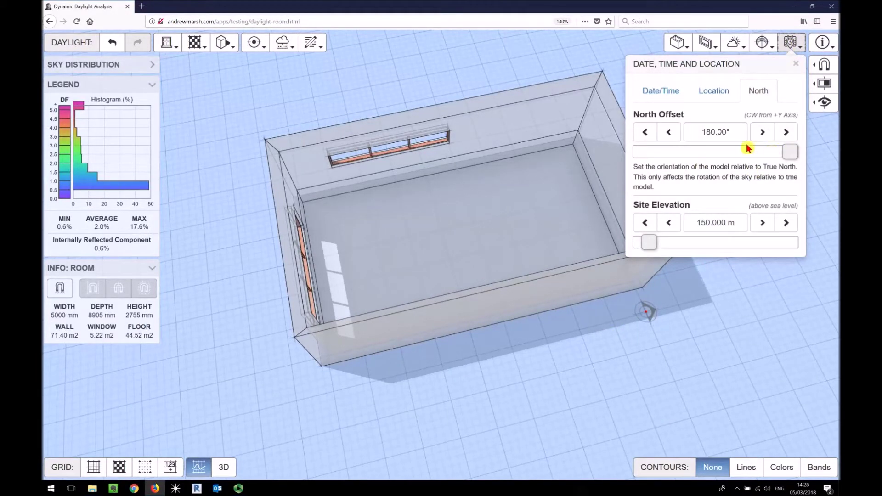
click(720, 322)
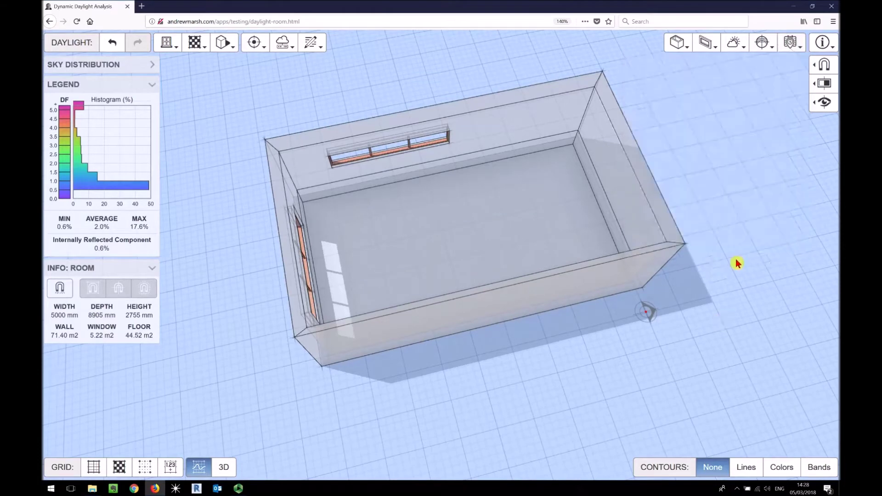
Examine the snap settings, including the grid snap increment, displayed dimension units and dimension lines.
click(822, 42)
click(823, 45)
click(825, 43)
click(826, 63)
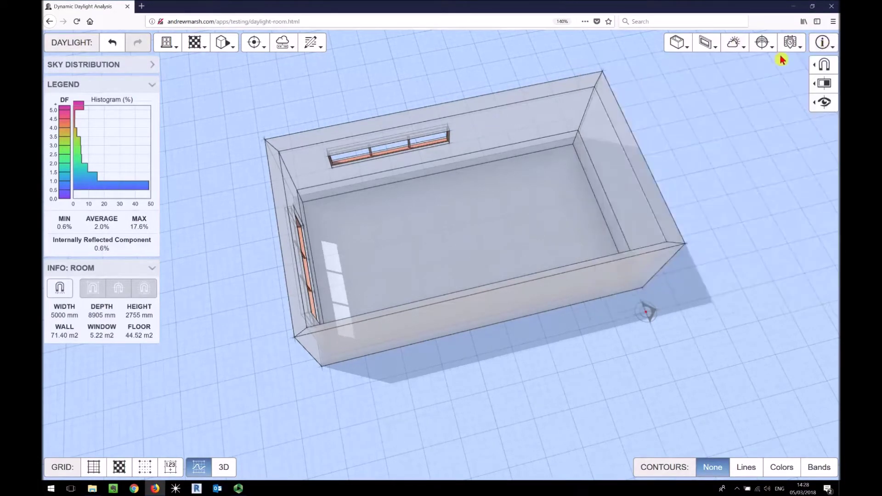
click(820, 64)
click(821, 65)
click(820, 65)
click(823, 131)
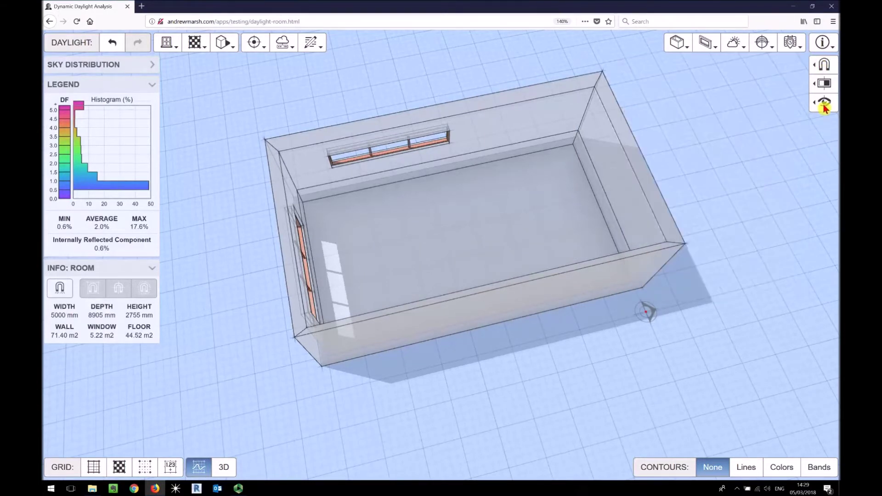
click(823, 87)
drag(435, 322, 561, 228)
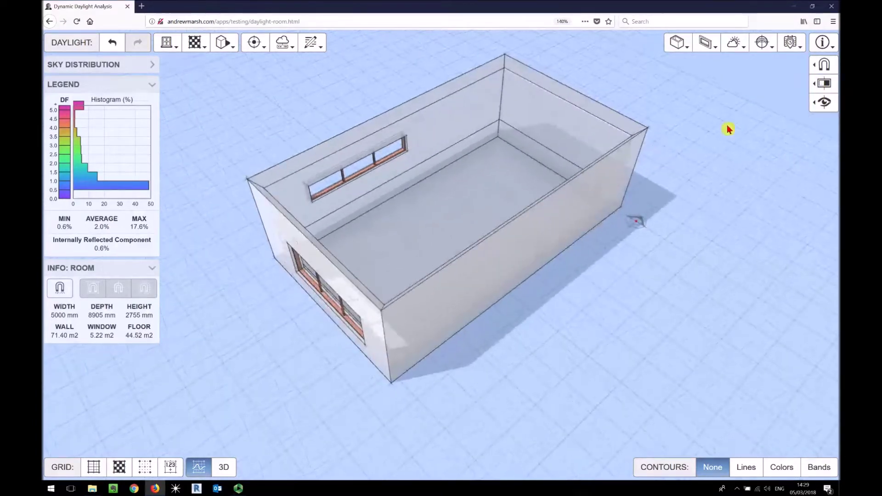
click(823, 64)
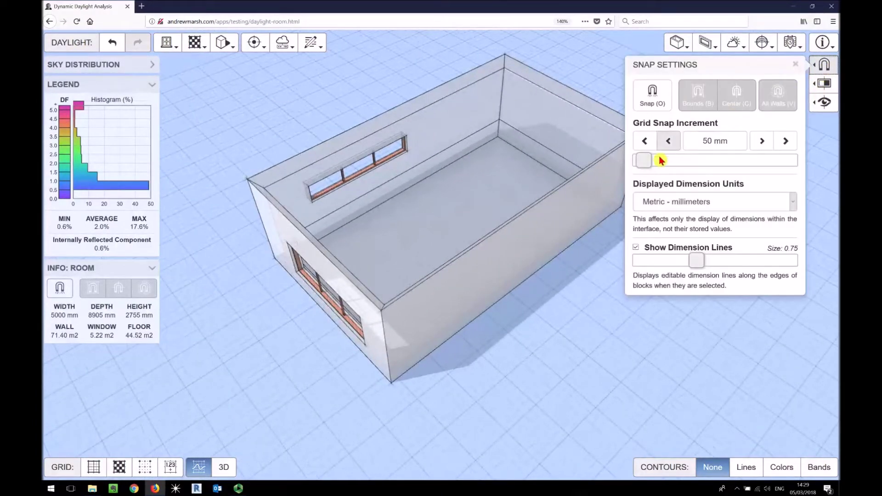
Raise the surface opacity to 1.000 and view the solid room from a lower angle.
click(824, 83)
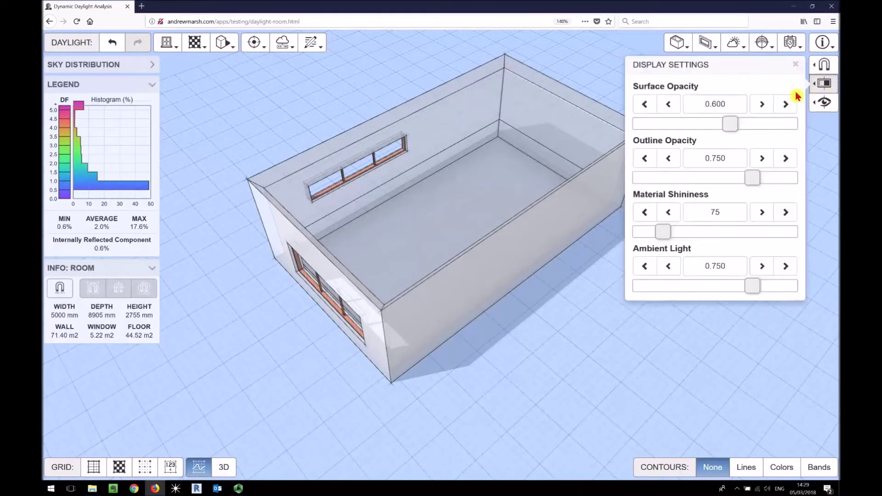
drag(735, 123, 805, 127)
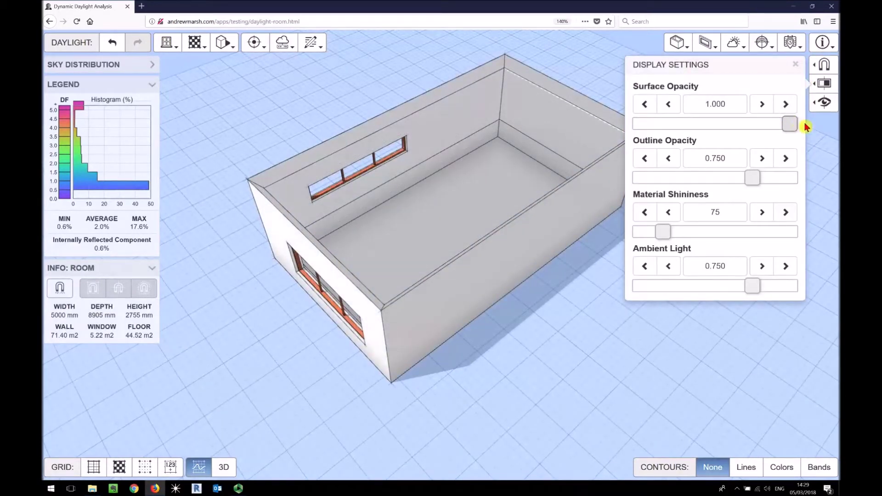
drag(368, 309, 620, 188)
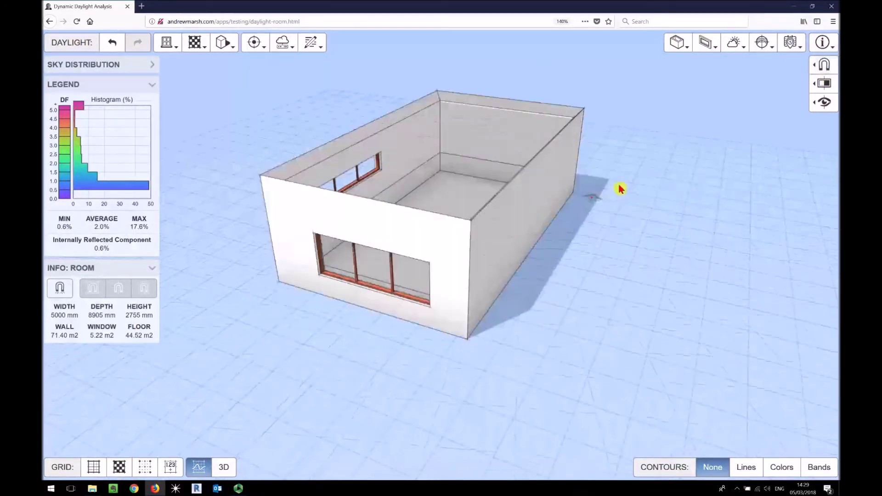
Lower the surface opacity to 0.000 to show only outlines, and bring it back up to 0.552.
click(823, 84)
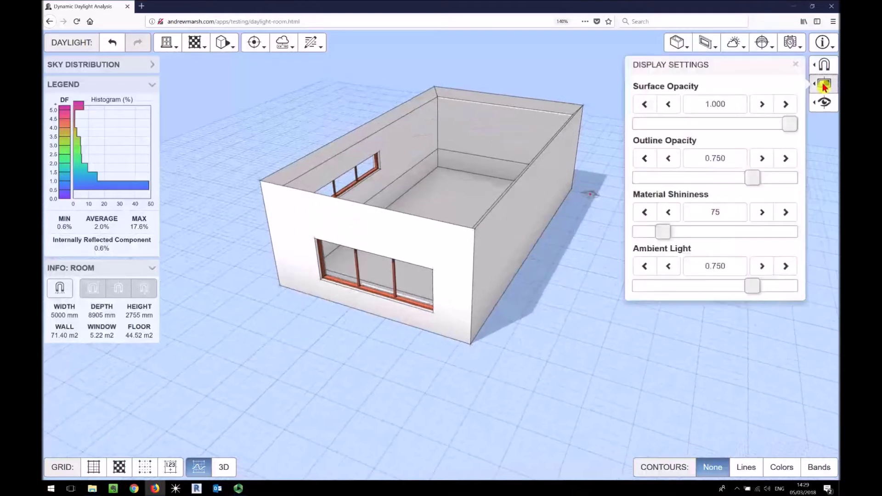
click(719, 124)
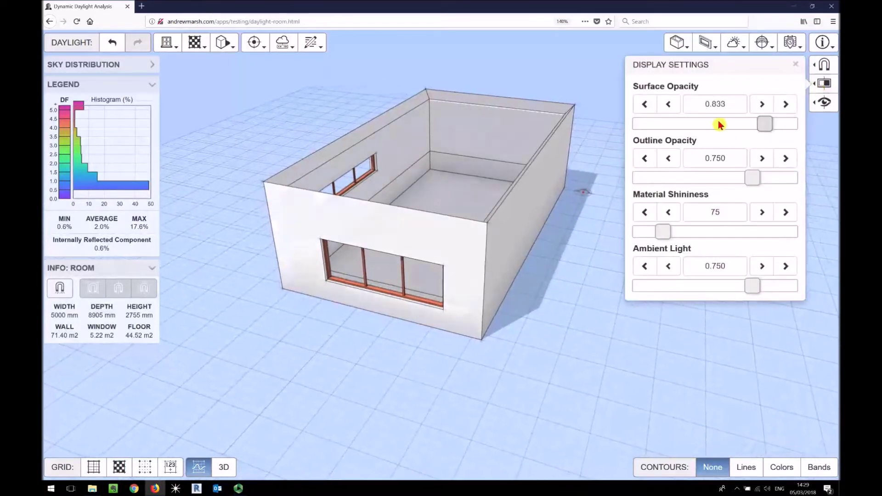
click(719, 124)
click(719, 124)
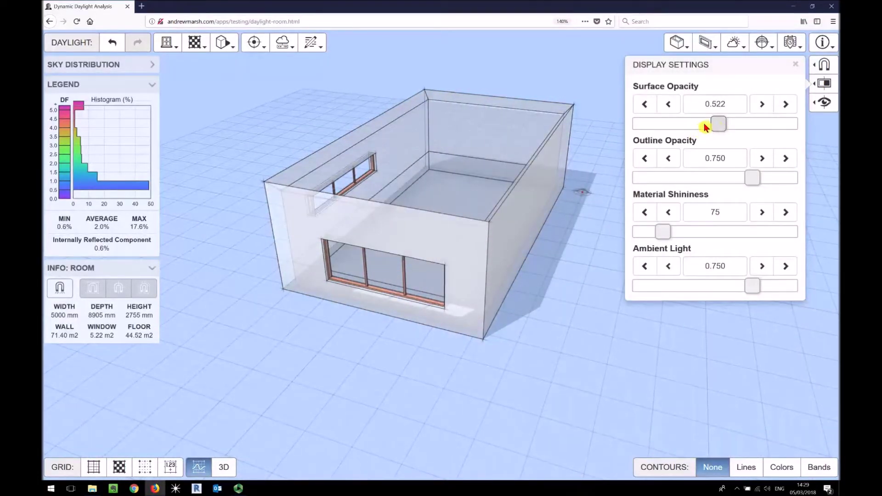
drag(714, 123, 620, 126)
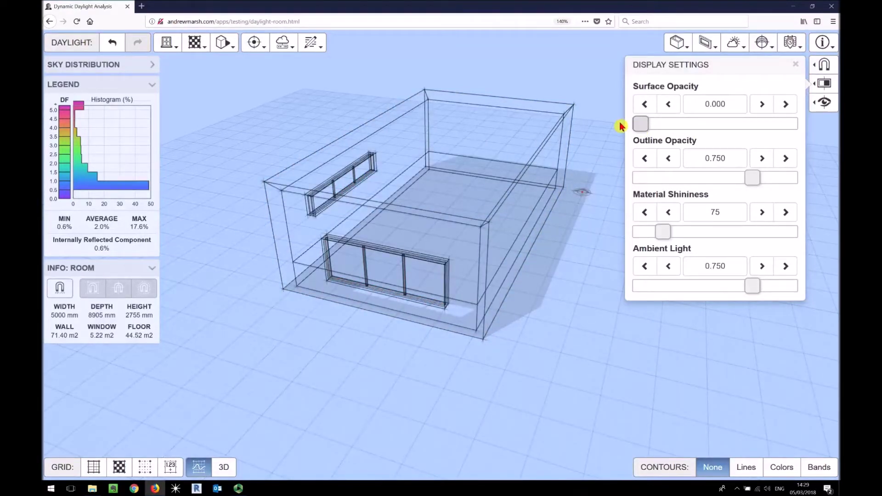
drag(642, 122, 722, 130)
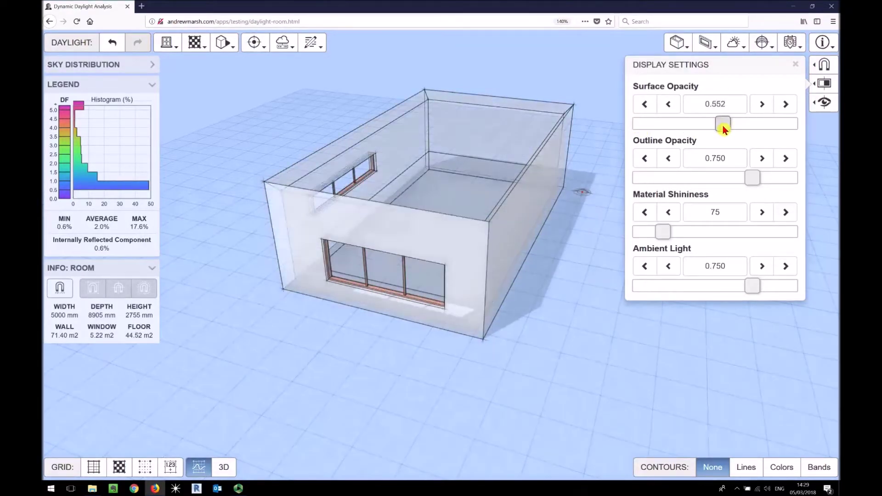
Set the outline opacity to 0.612 and the material shininess to 266, with the surface opacity at 1.000.
drag(753, 177, 734, 180)
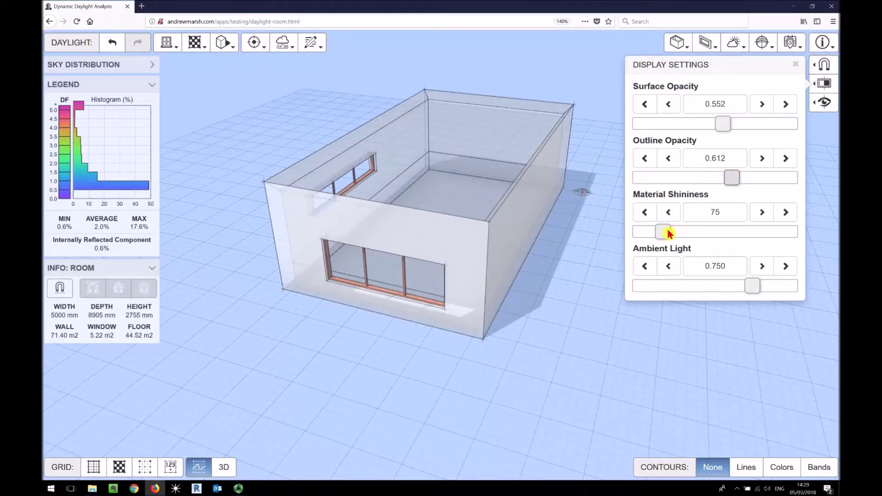
drag(663, 232, 732, 226)
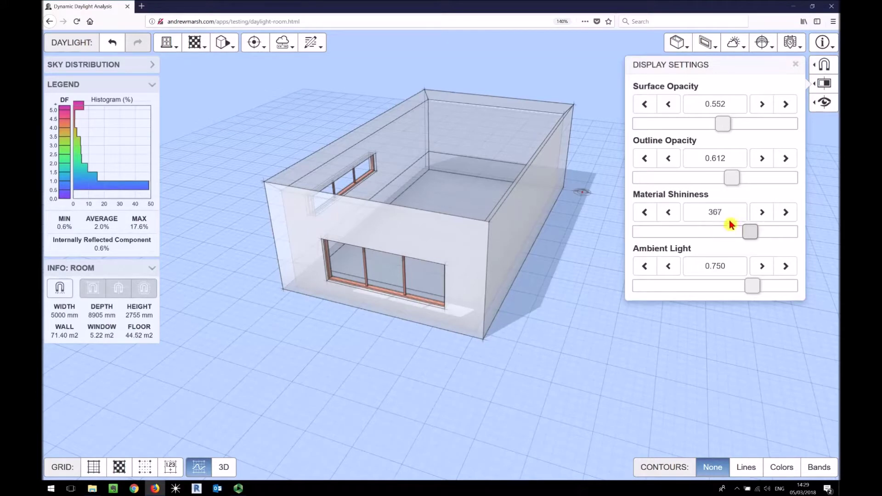
drag(734, 126, 796, 123)
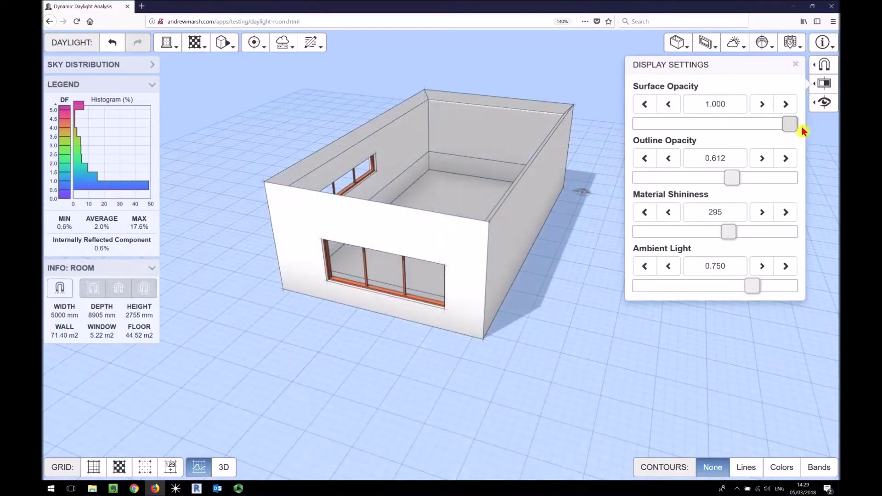
drag(730, 232, 781, 230)
click(720, 231)
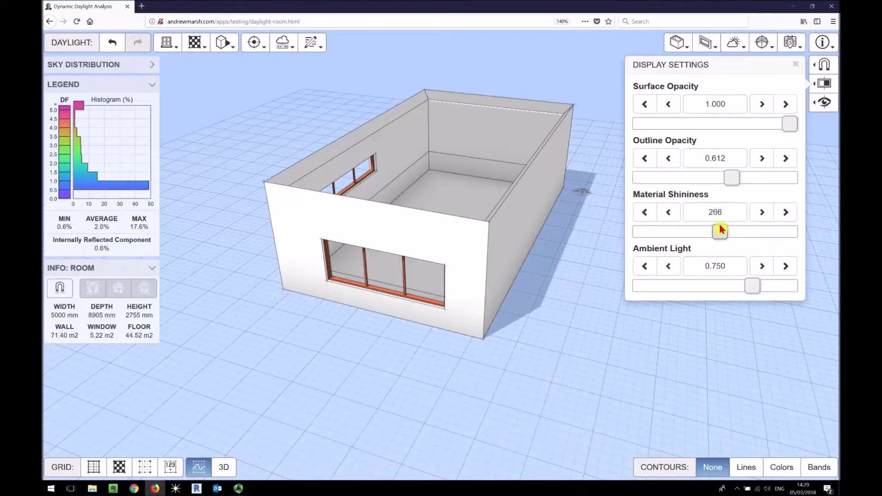
Reduce the ambient light to about 0.667 and the surface opacity to 0.597.
click(732, 284)
drag(682, 279, 739, 285)
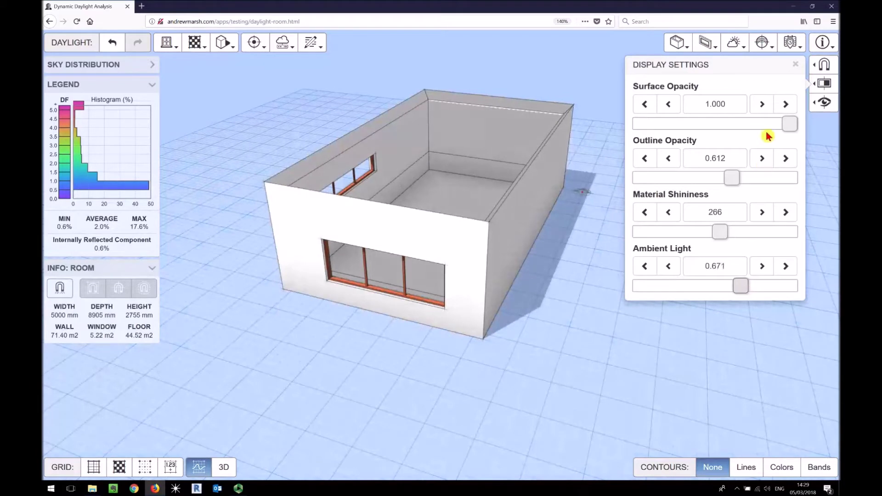
click(767, 123)
mouse_move(724, 120)
mouse_down()
mouse_move(708, 124)
mouse_move(731, 131)
mouse_up()
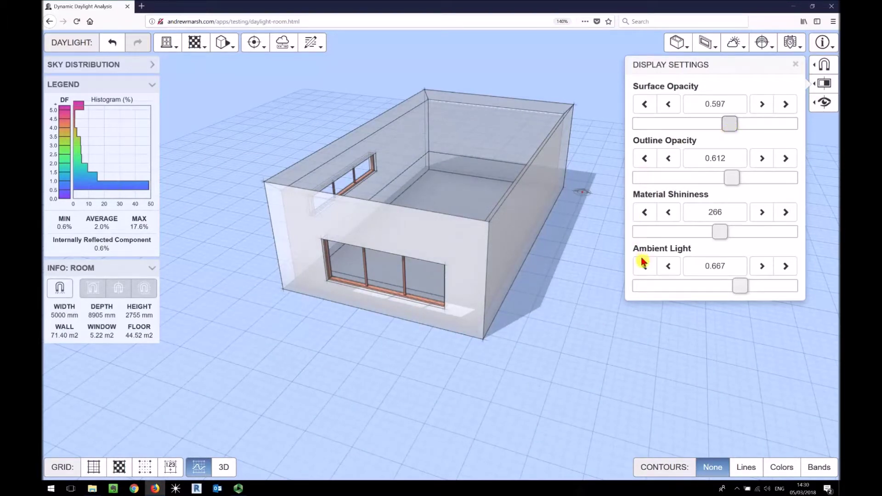
click(621, 281)
Switch the 3D view projection from perspective to axonometric.
click(823, 104)
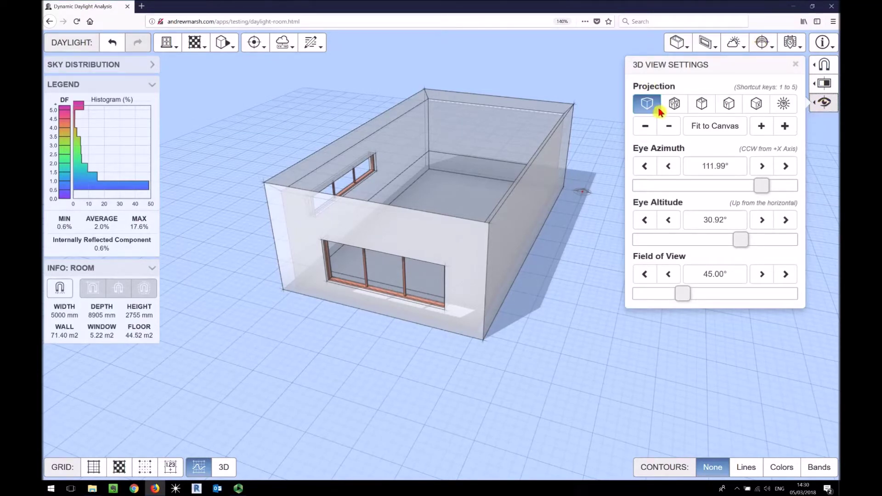
click(682, 107)
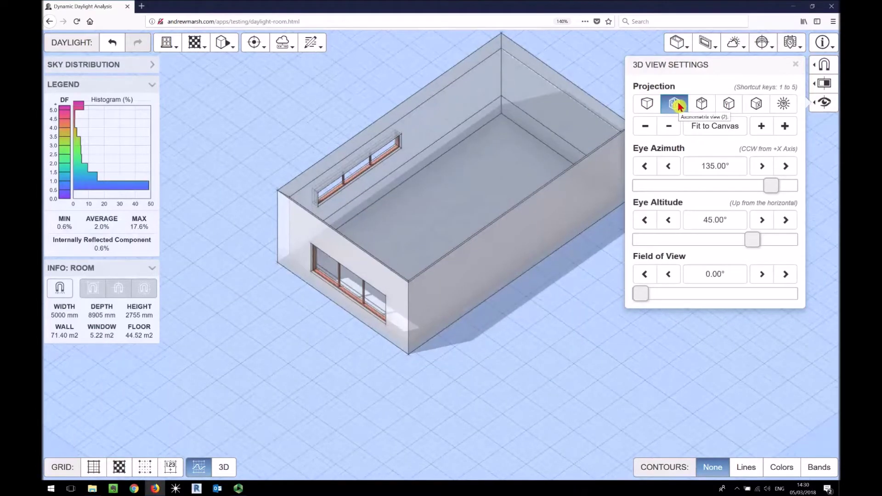
Cycle the 3D projection through the plan and side elevation views, back to perspective, and close the 3D view settings.
click(703, 105)
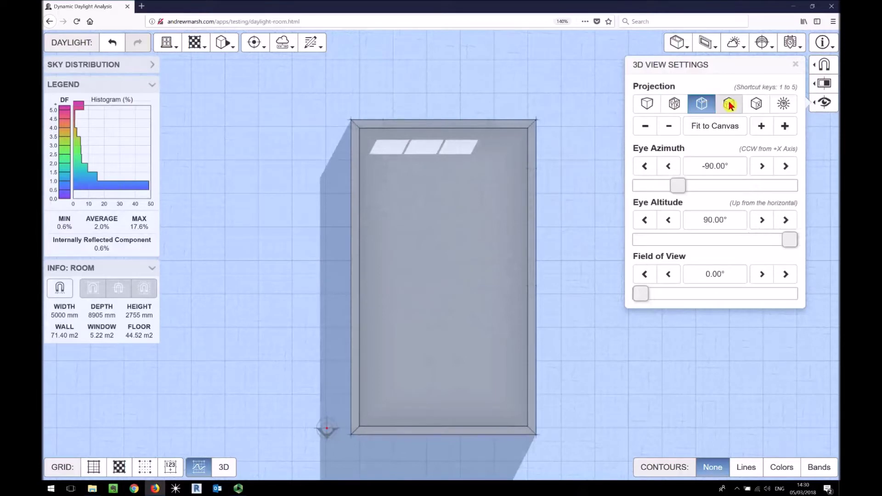
click(730, 105)
key(5)
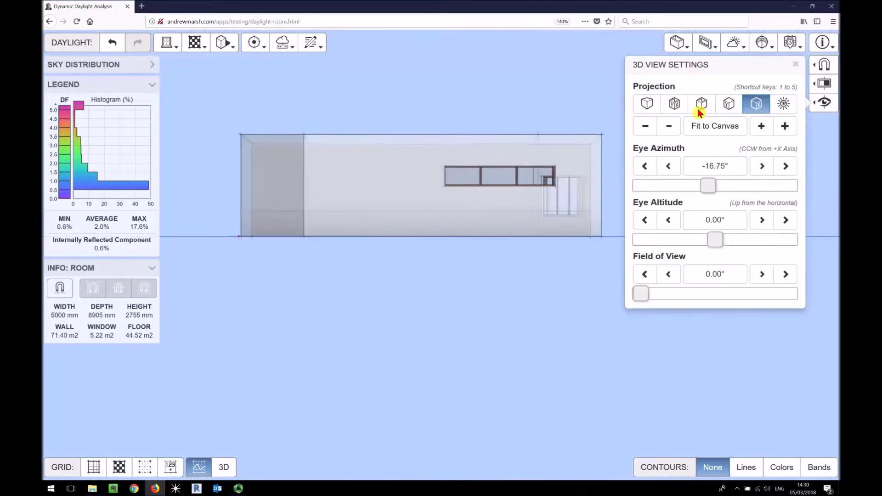
click(645, 104)
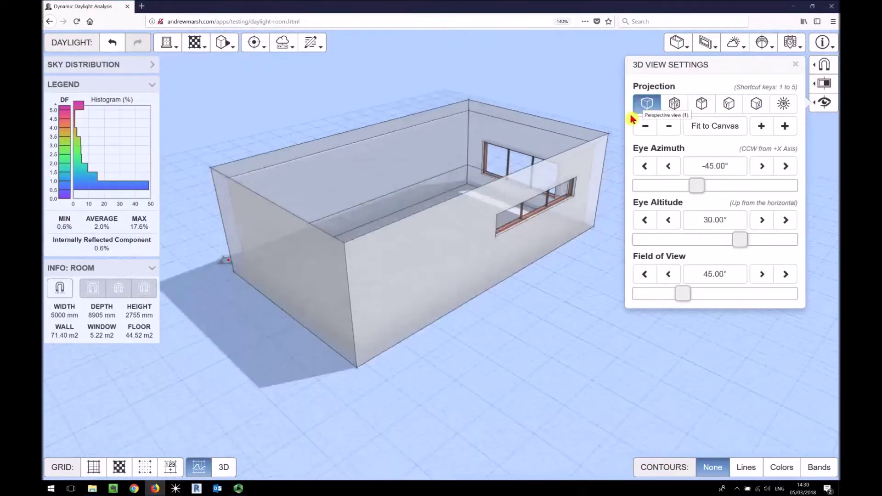
click(559, 304)
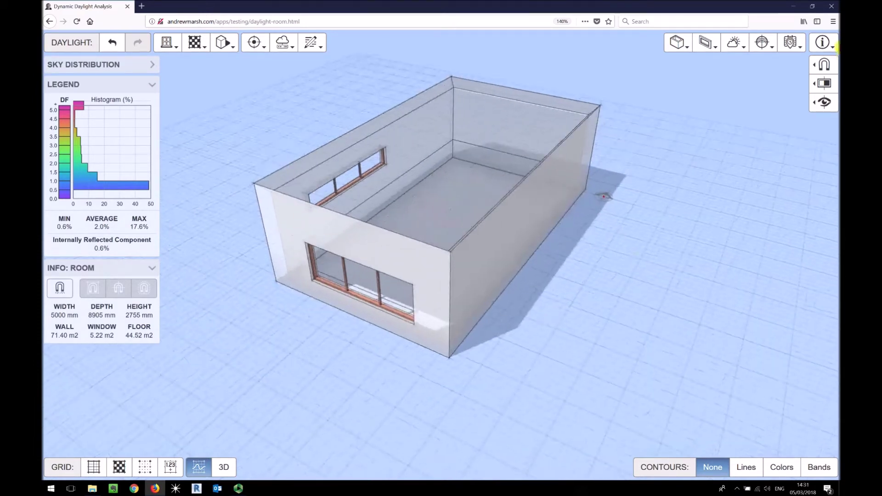
click(825, 104)
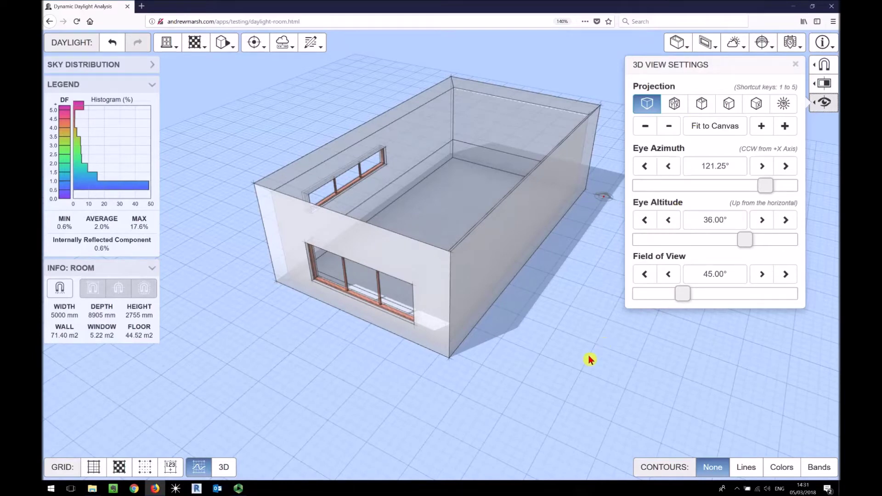
click(589, 374)
Display the analysis grid lines across the room's floor and turn off the shadows.
click(93, 467)
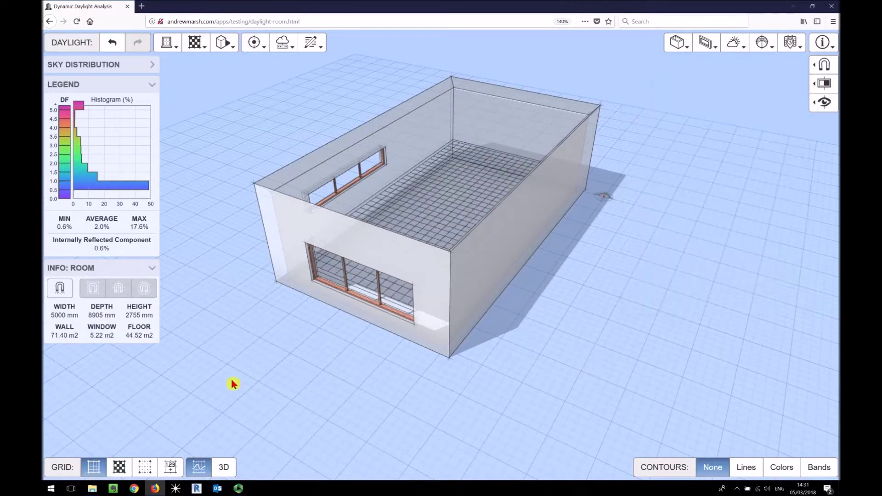
drag(234, 385, 249, 369)
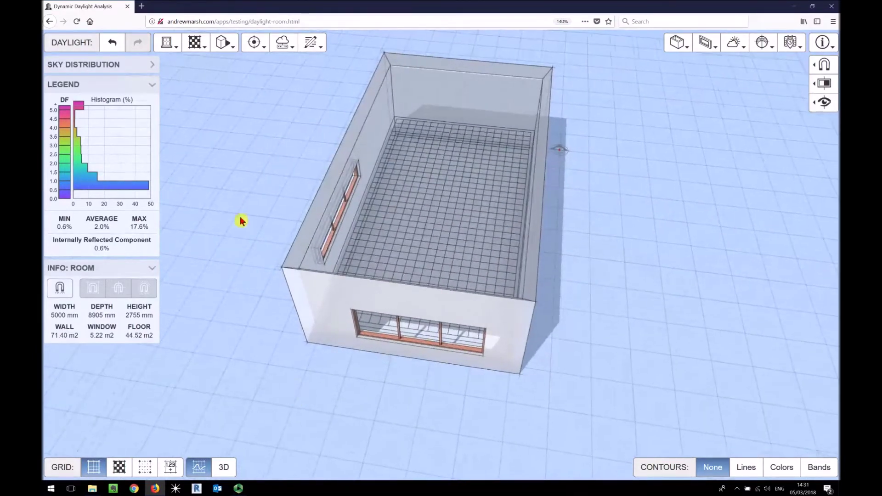
click(223, 42)
click(223, 86)
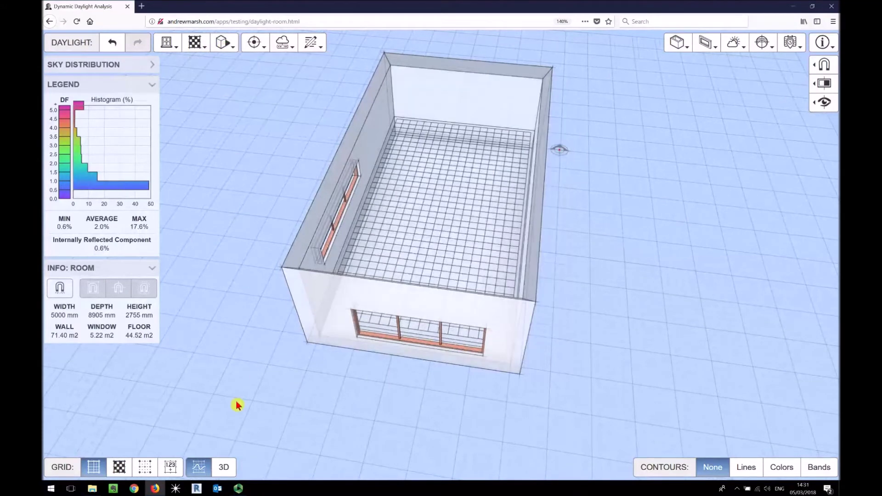
Fill the analysis grid with the daylight factor colours and display the grid points.
click(121, 468)
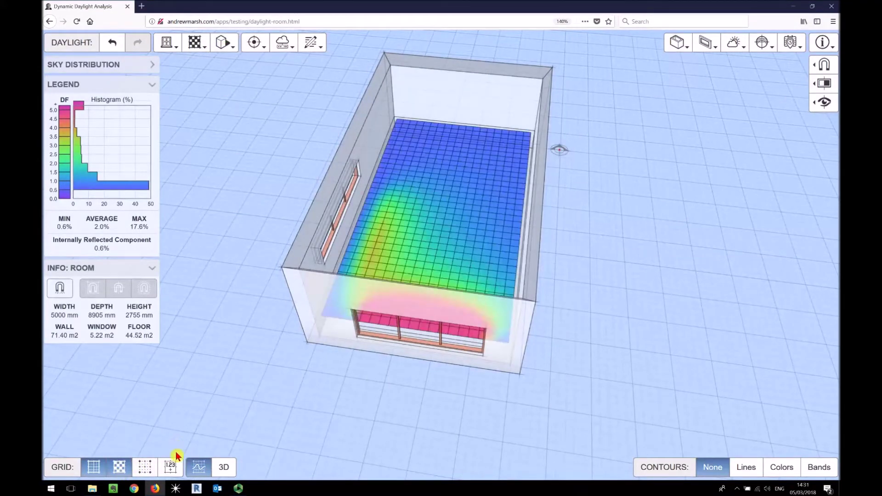
click(142, 469)
click(142, 470)
click(142, 469)
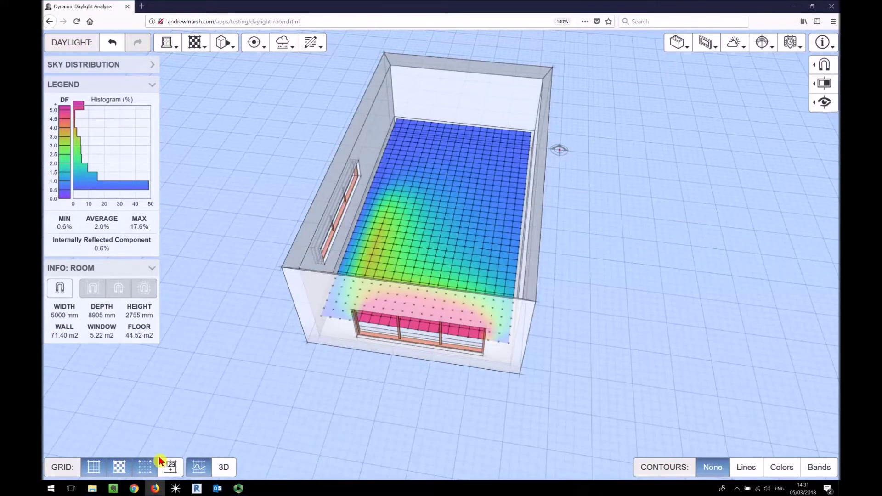
Show the numeric daylight factor values on the grid and examine them up close, especially near the front window.
click(171, 466)
drag(370, 348, 380, 358)
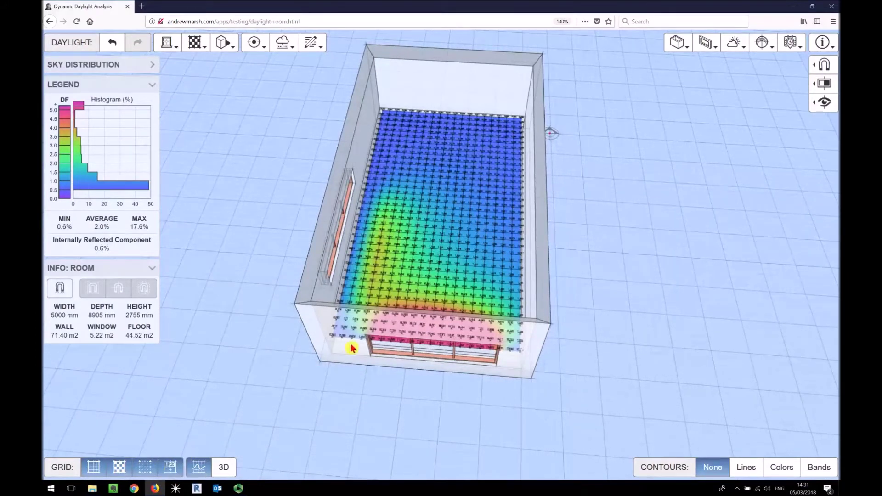
scroll(429, 251, up, 5)
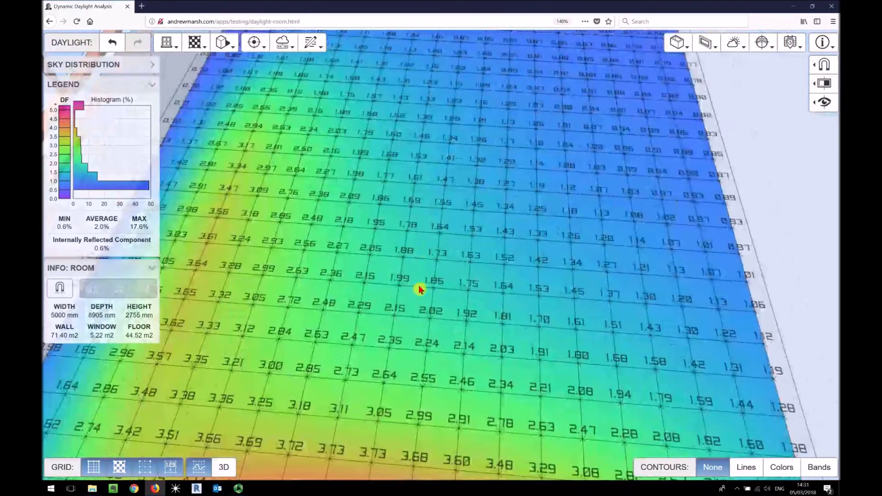
scroll(320, 358, down, 5)
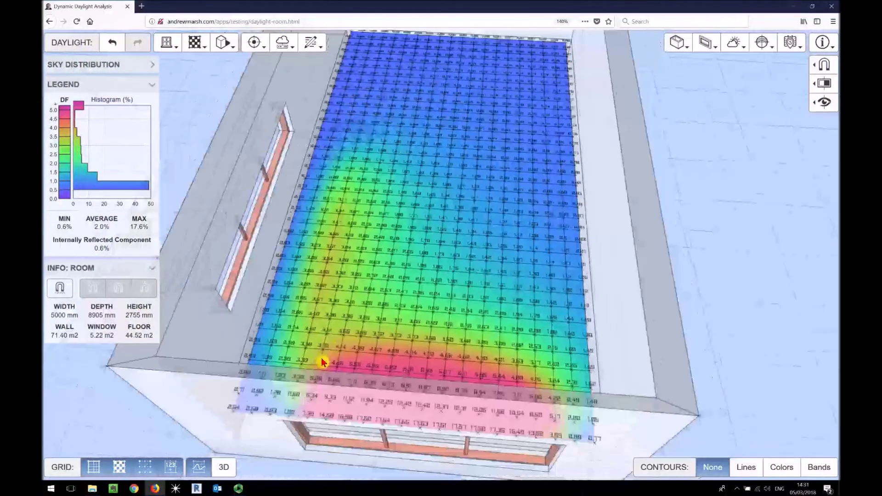
scroll(320, 359, up, 5)
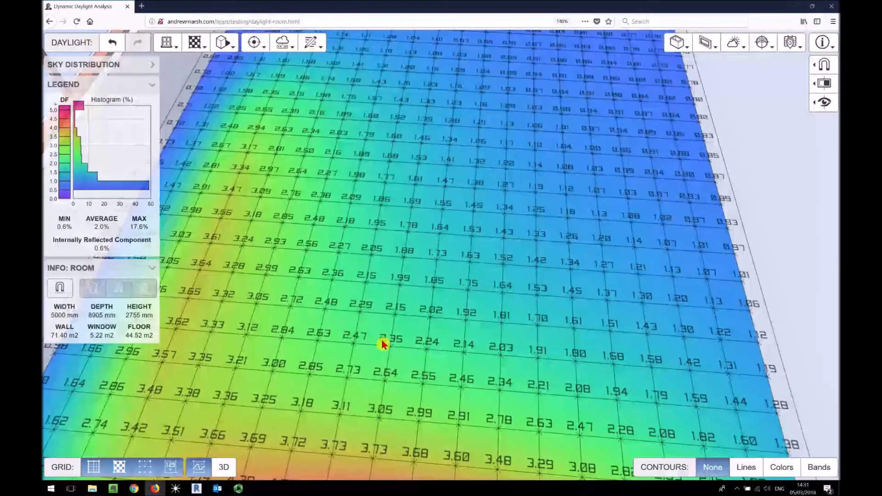
scroll(395, 349, down, 5)
scroll(384, 378, up, 2)
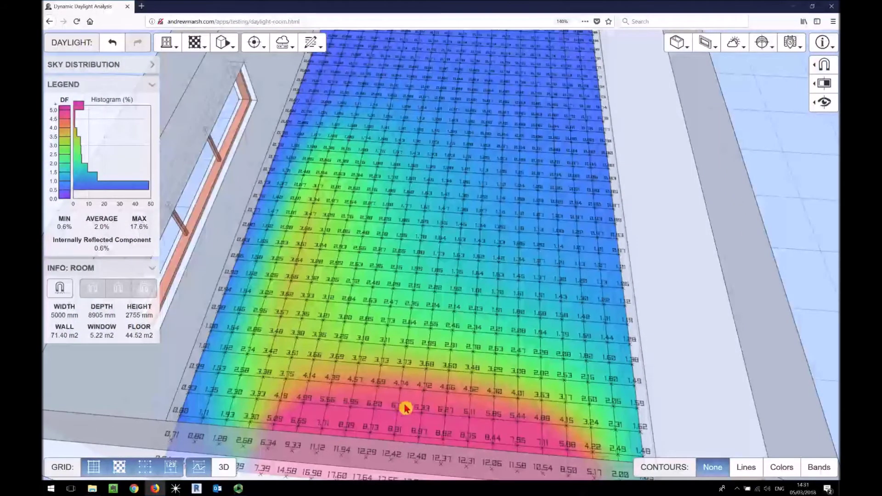
scroll(394, 392, down, 1)
scroll(394, 392, down, 5)
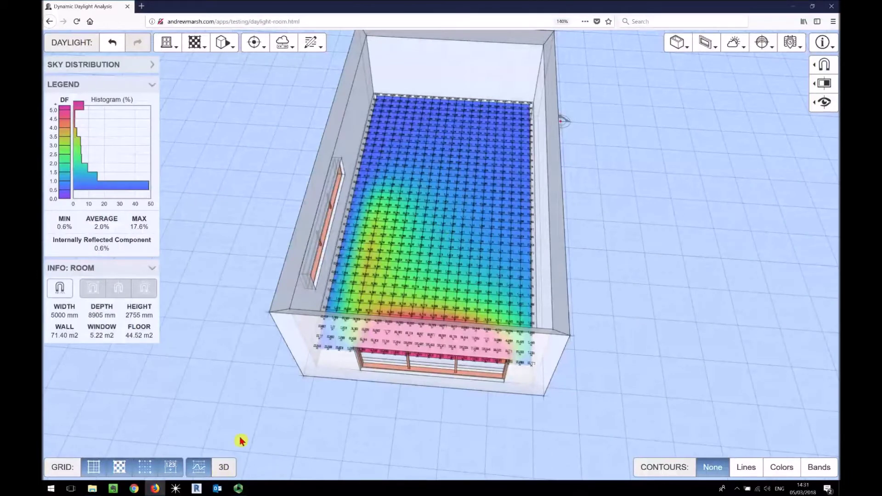
Hide the numeric grid values and turn off grid smoothing so each cell shows a single colour.
drag(238, 441, 280, 366)
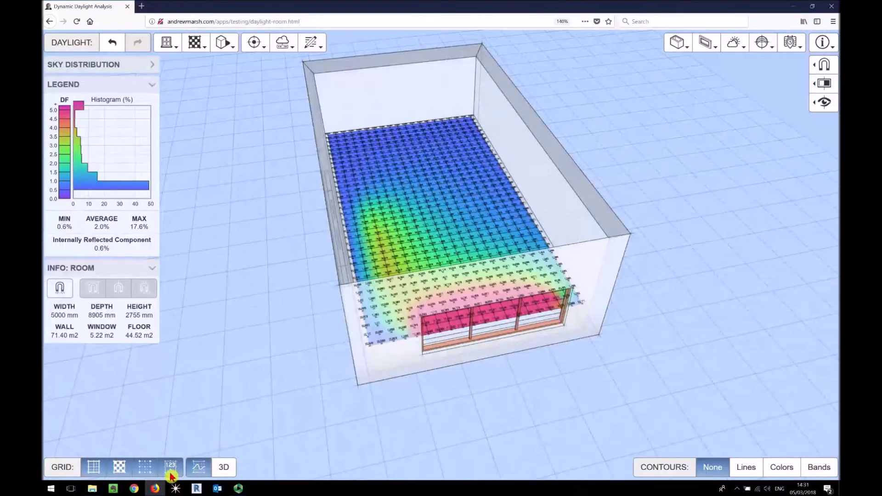
click(168, 470)
click(199, 468)
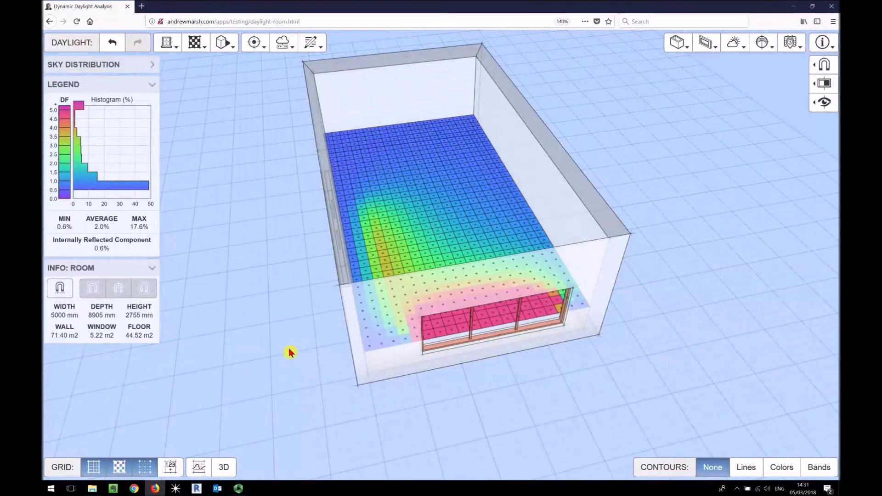
drag(292, 338, 301, 351)
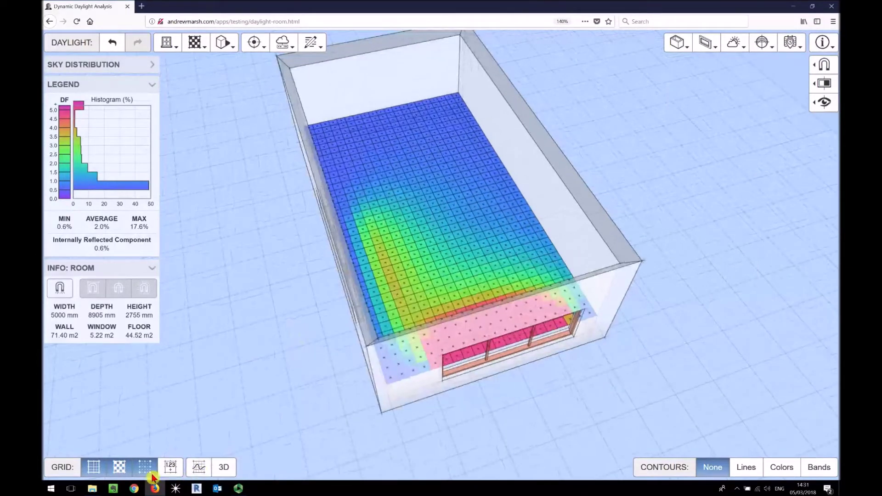
Turn grid smoothing back on to compare it with the single-colour cells, and switch it off again.
click(200, 468)
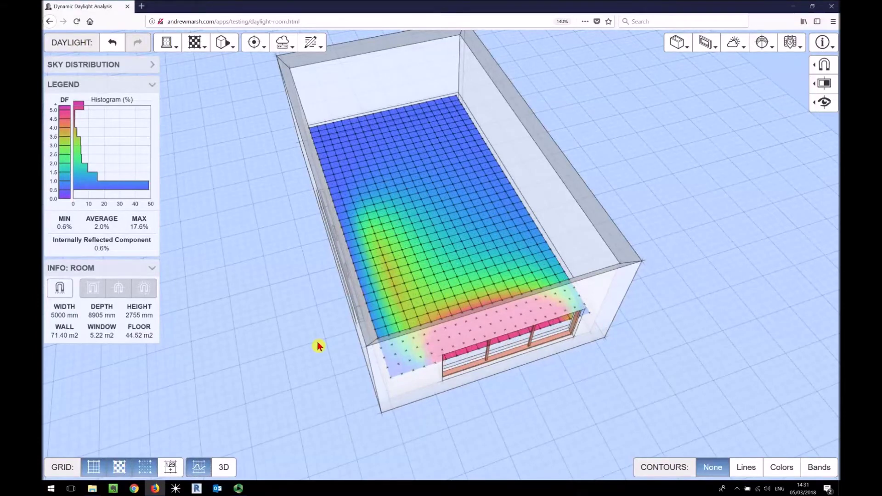
drag(406, 265, 406, 300)
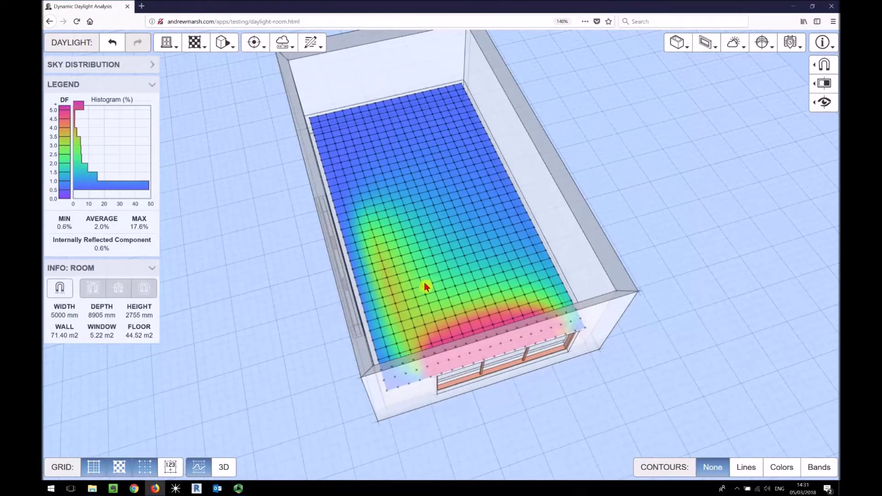
click(199, 467)
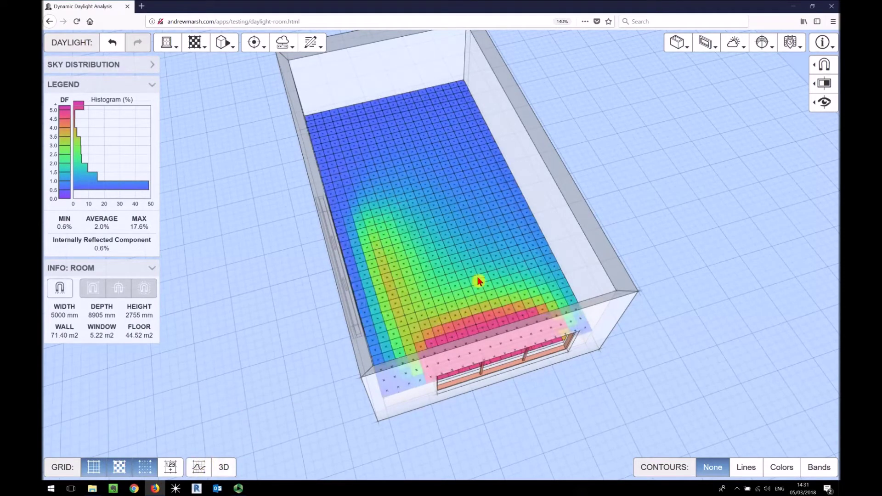
drag(490, 294, 442, 326)
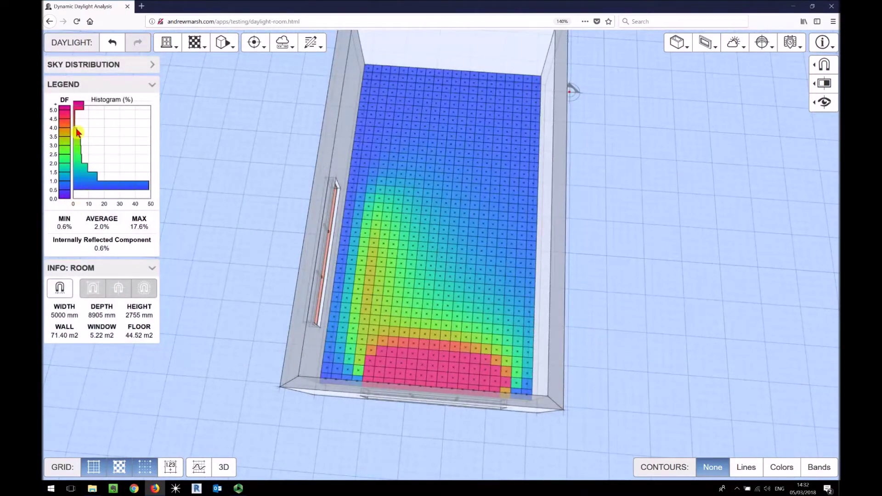
click(199, 468)
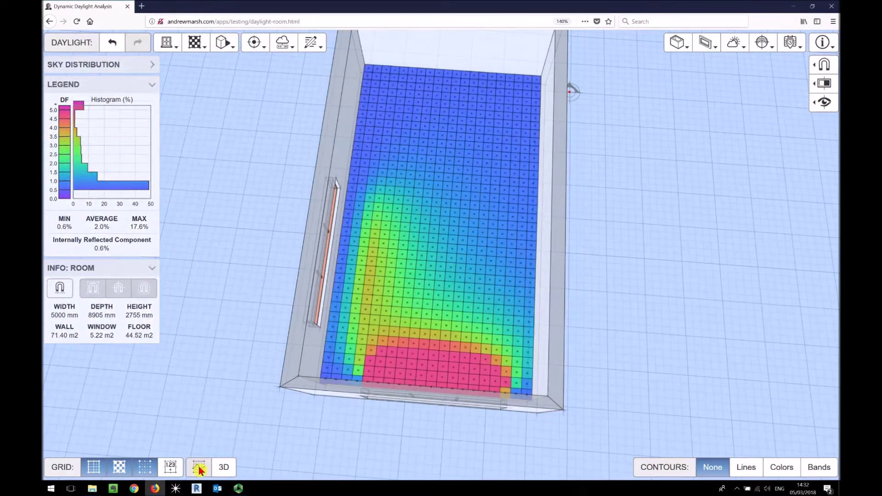
Display the daylight grid in 3D, with each cell raised according to its daylight factor.
click(225, 468)
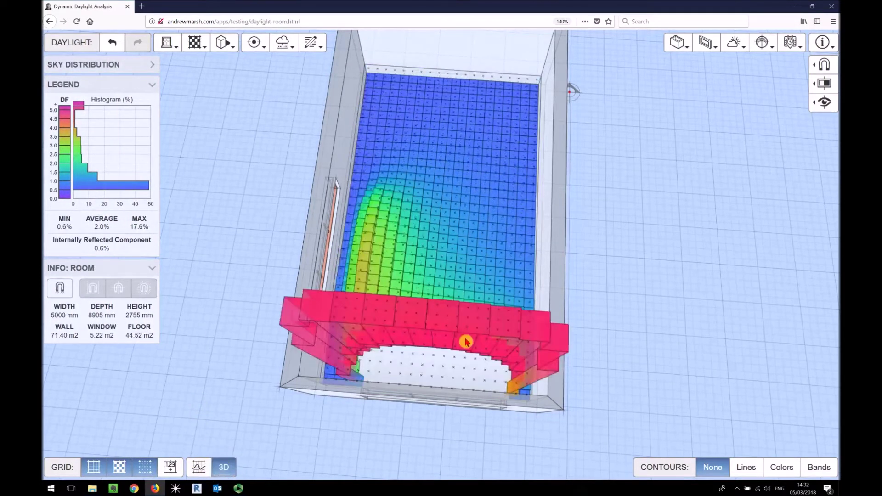
drag(539, 311, 295, 261)
scroll(307, 251, down, 5)
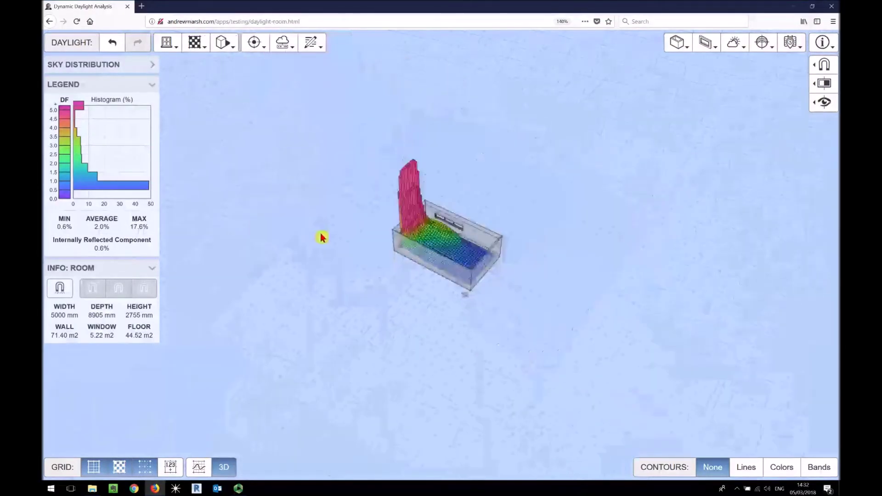
scroll(452, 201, up, 5)
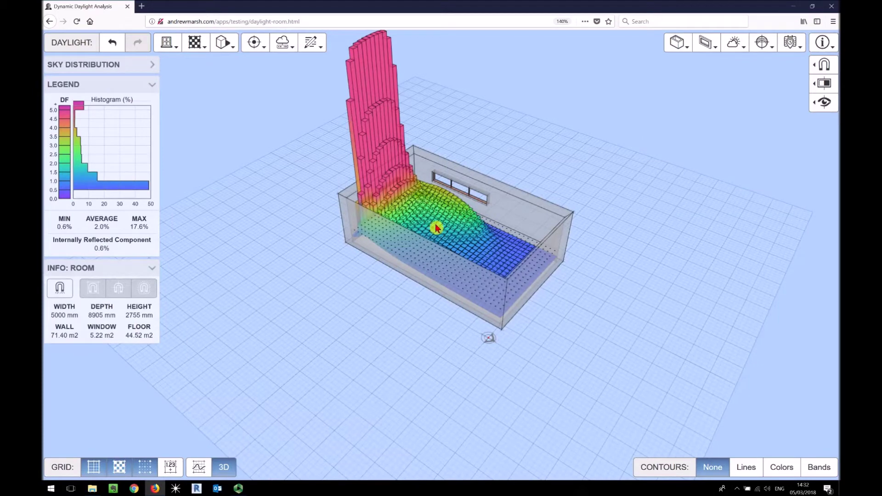
Smooth the 3D grid into a continuous surface for comparison, and return it to stepped cells.
click(199, 468)
drag(355, 246, 412, 252)
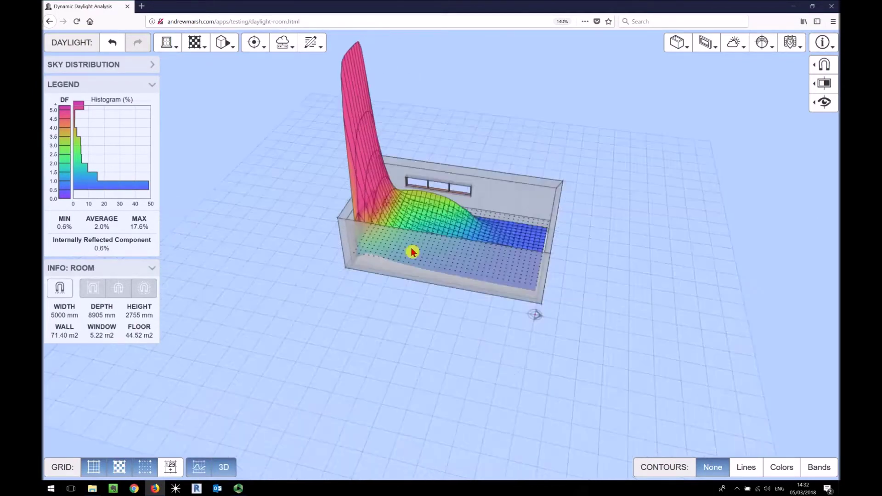
click(220, 468)
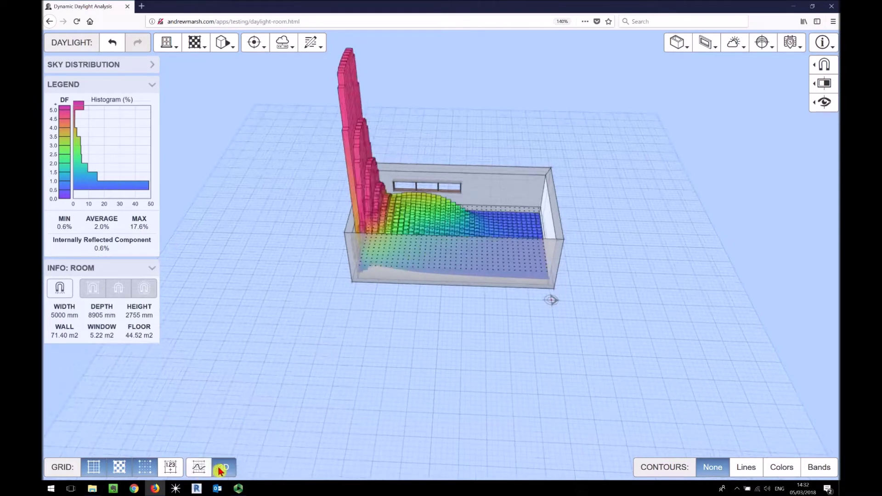
Flatten the grid back to 2D and display the daylight contours as lines.
click(221, 467)
drag(487, 326, 636, 357)
scroll(474, 243, up, 5)
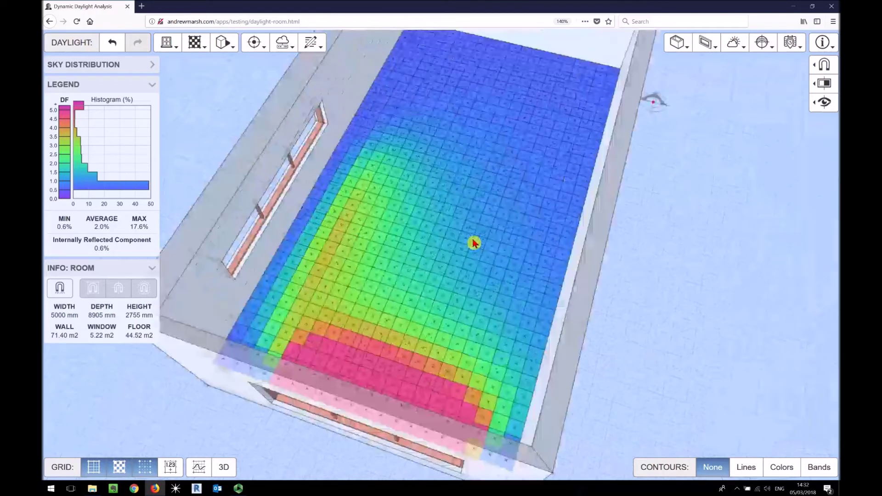
click(746, 467)
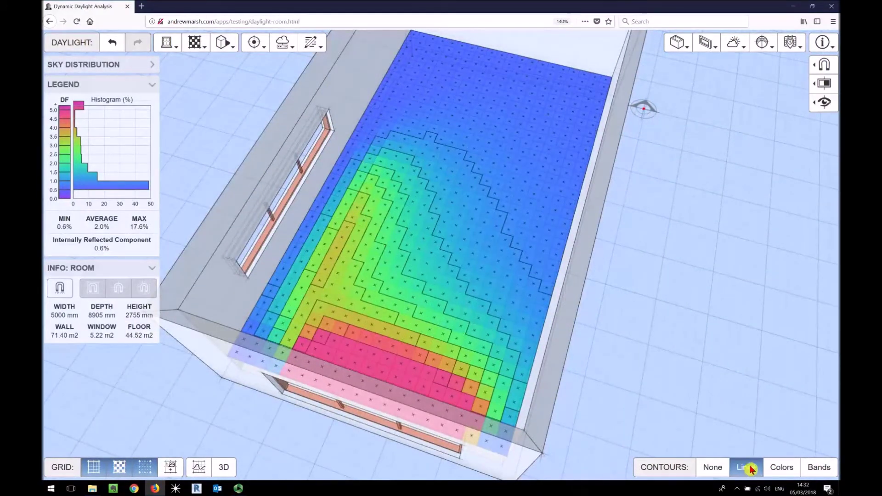
Switch the daylight grid's contours through the Lines, Colors and Bands display styles in turn.
click(721, 468)
click(744, 468)
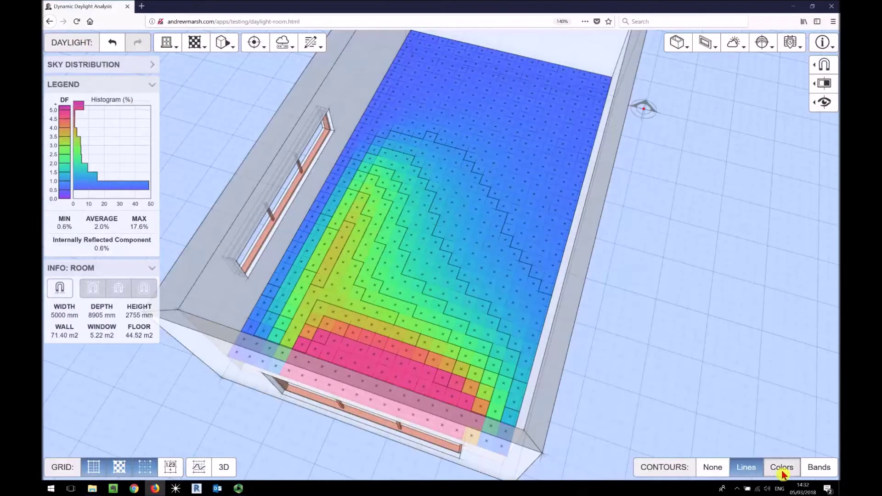
click(782, 468)
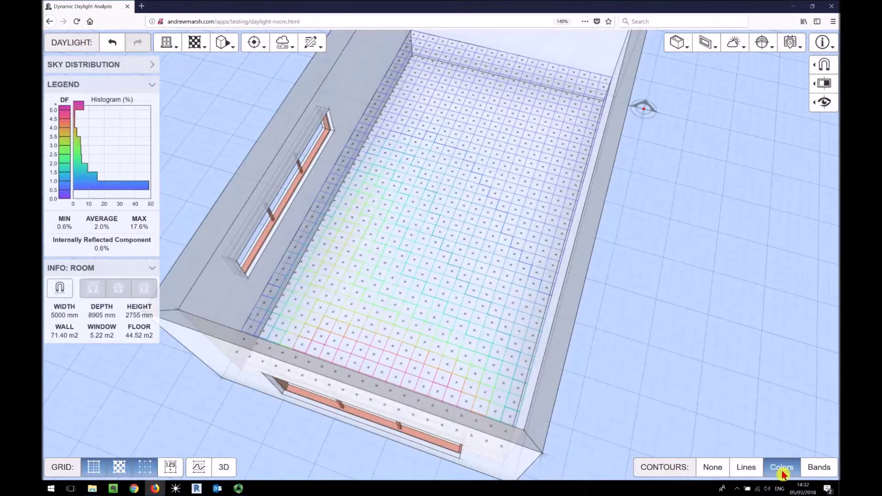
click(816, 468)
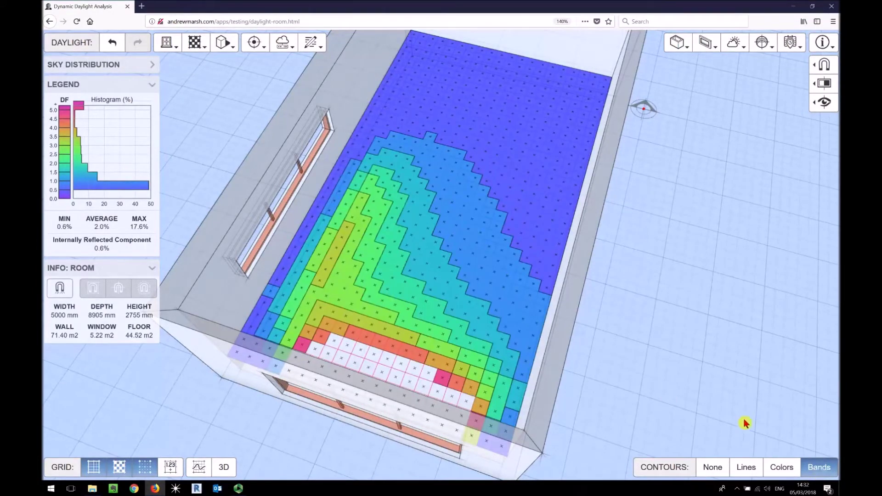
Turn on smooth interpolation for the daylight grid and set its contours to None.
click(201, 468)
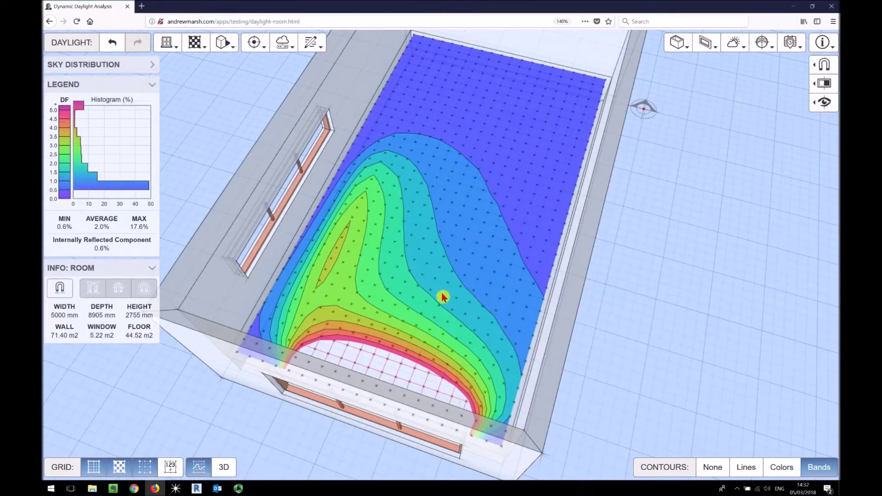
click(709, 467)
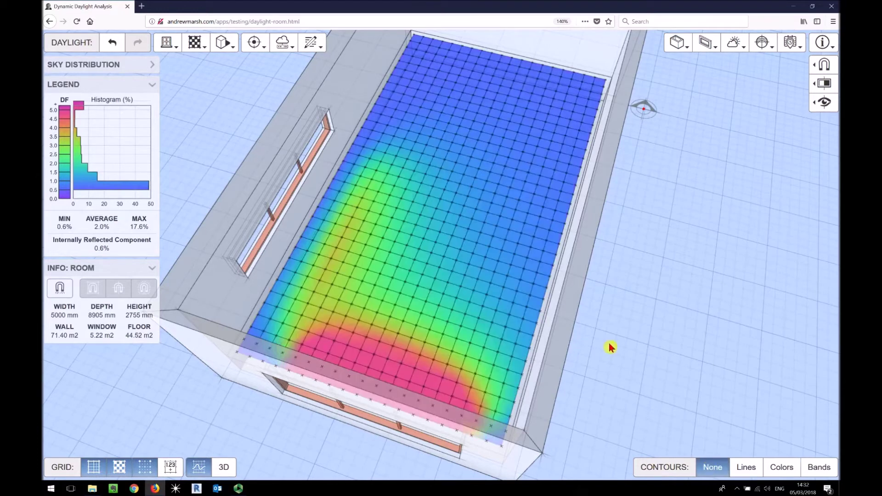
drag(442, 340, 488, 325)
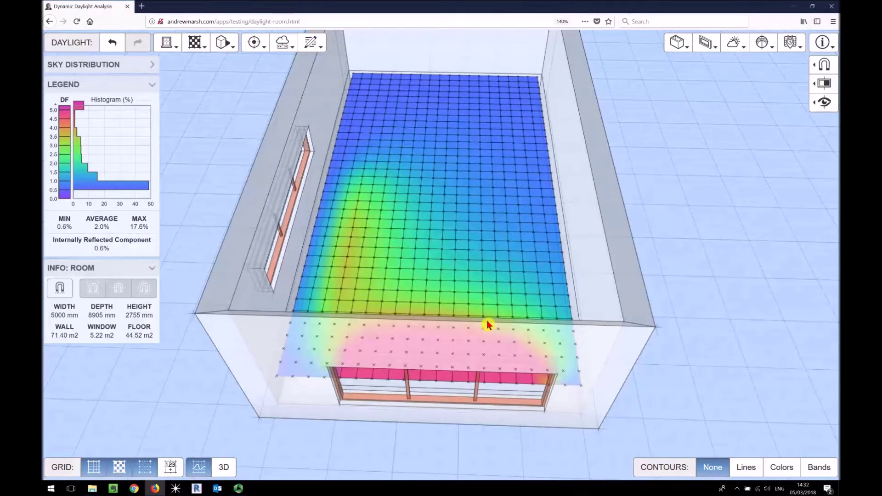
drag(488, 324, 480, 317)
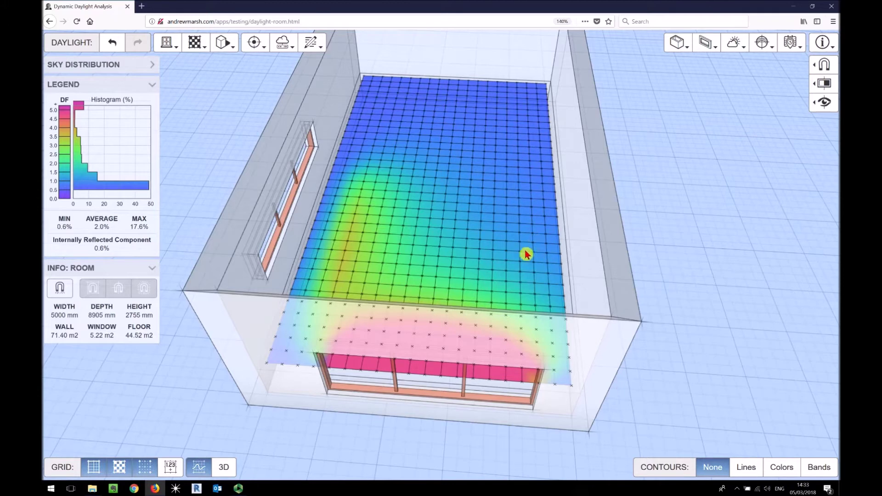
Raise the short end wall's window to an 800 mm sill height and narrow it to 3050 mm wide.
drag(475, 274, 535, 331)
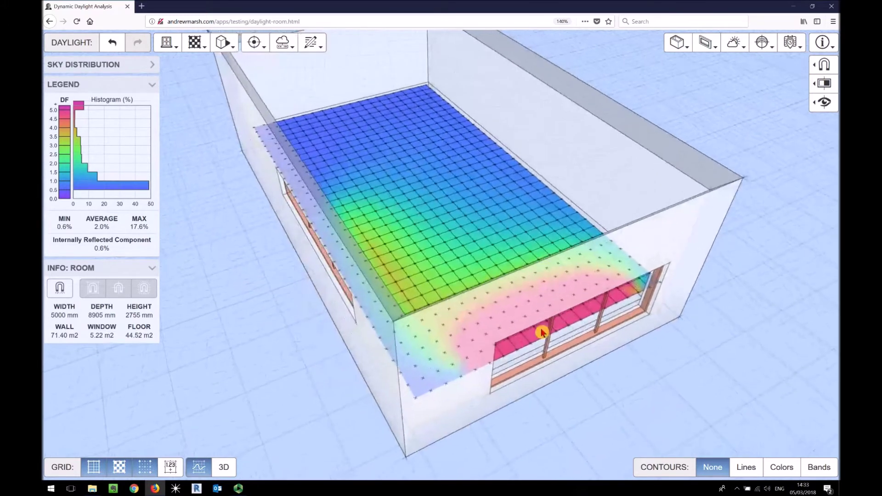
click(546, 334)
scroll(544, 341, down, 2)
drag(549, 371, 545, 361)
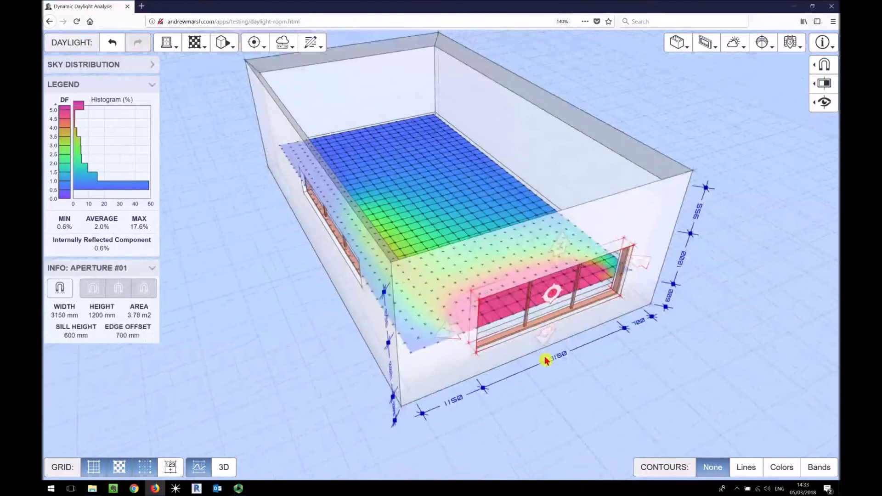
mouse_move(559, 292)
mouse_down()
mouse_move(559, 258)
mouse_move(557, 288)
mouse_up()
mouse_move(457, 321)
mouse_down()
mouse_move(497, 309)
mouse_move(462, 321)
mouse_up()
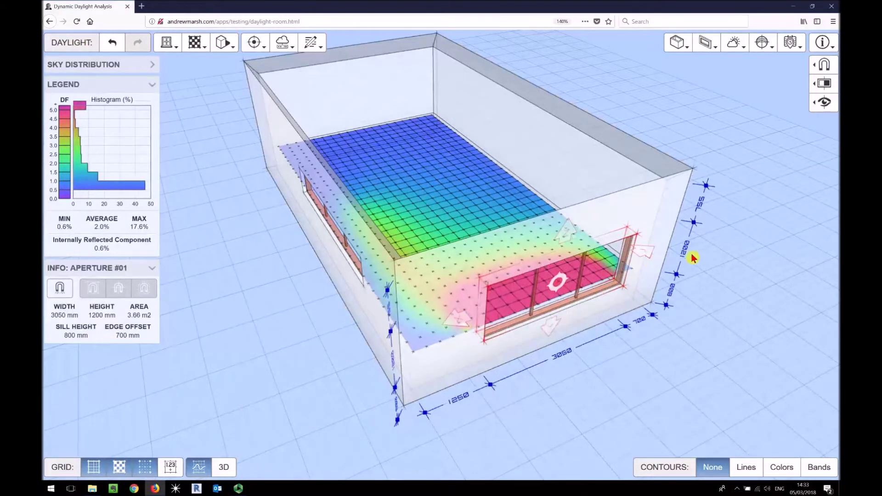
Delete the window in the long side wall.
drag(313, 332, 381, 344)
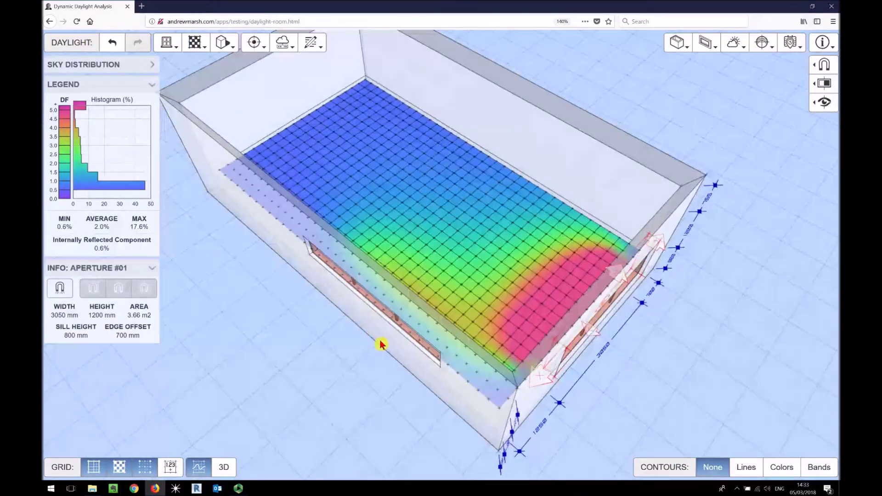
click(423, 272)
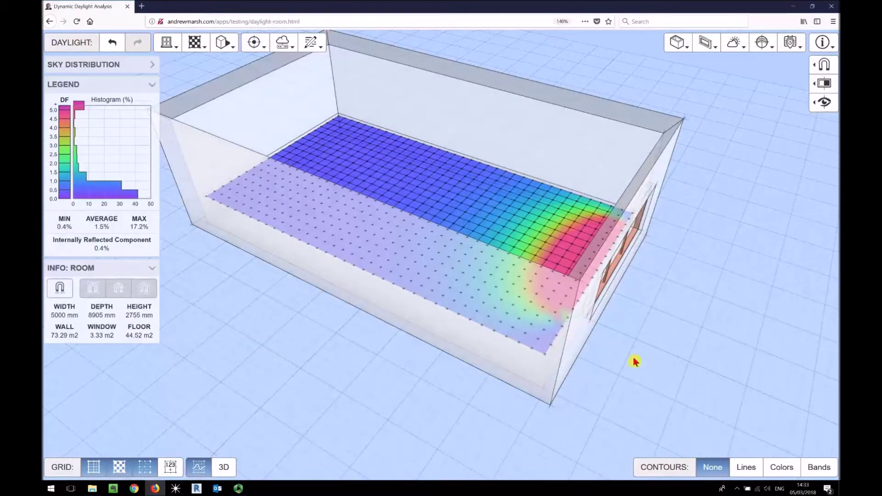
Enlarge the remaining end-wall window to 3500 mm wide and 1250 mm high.
drag(580, 340, 554, 351)
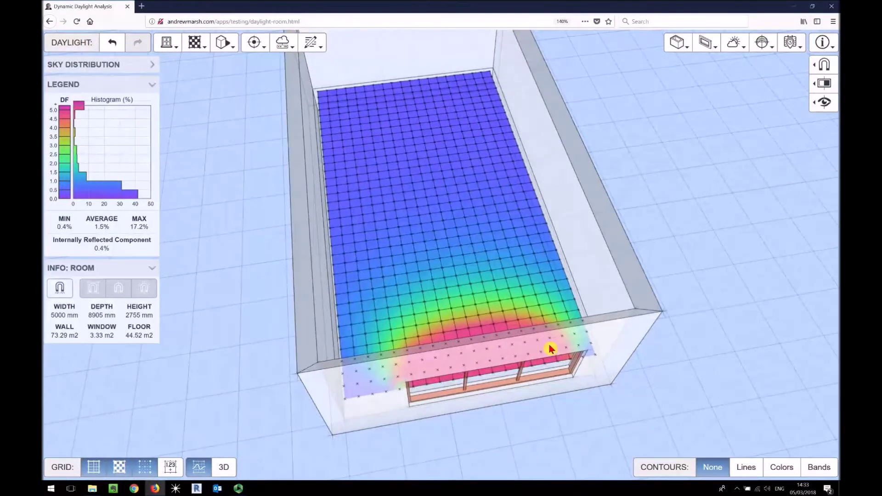
click(468, 390)
drag(390, 396, 362, 406)
drag(487, 348, 488, 350)
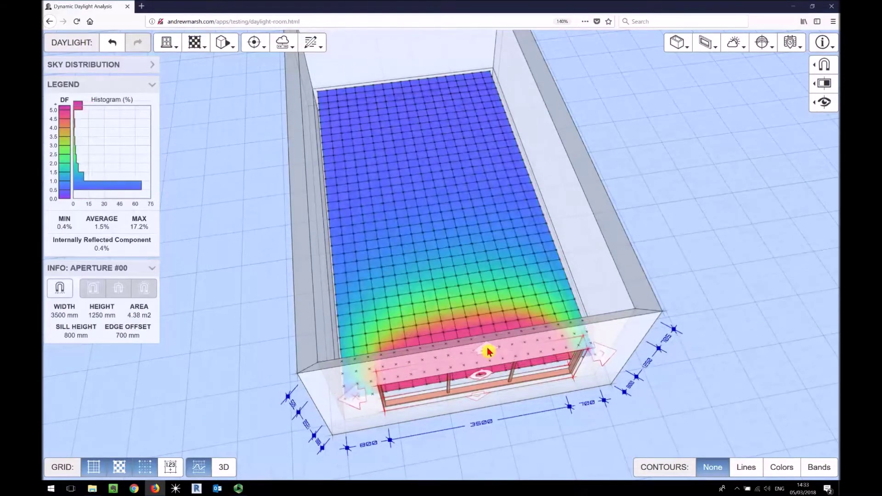
Test a glass transmittance of 0.28, raise it again, and check the divider settings before leaving the window settings.
drag(476, 399, 477, 379)
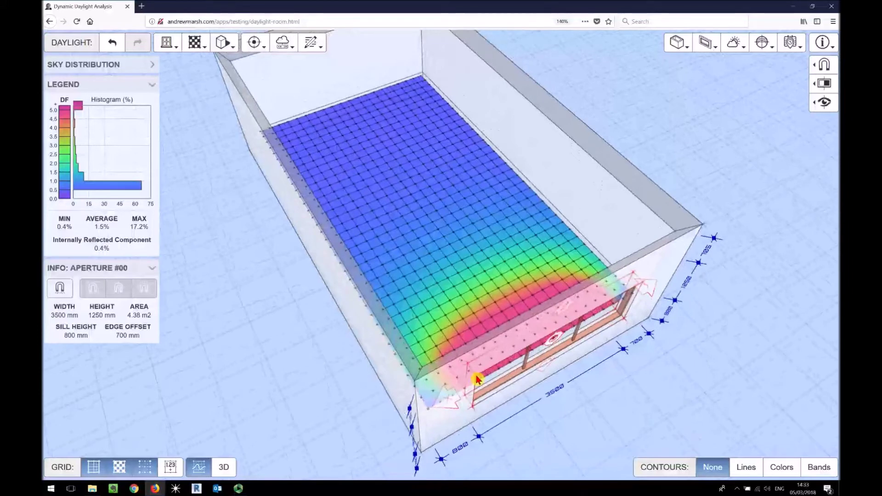
scroll(476, 379, down, 2)
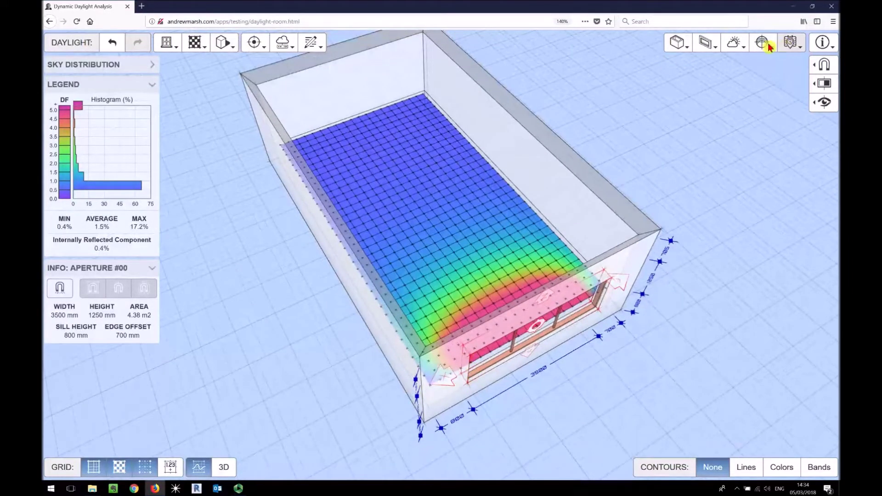
click(705, 42)
drag(747, 152, 684, 155)
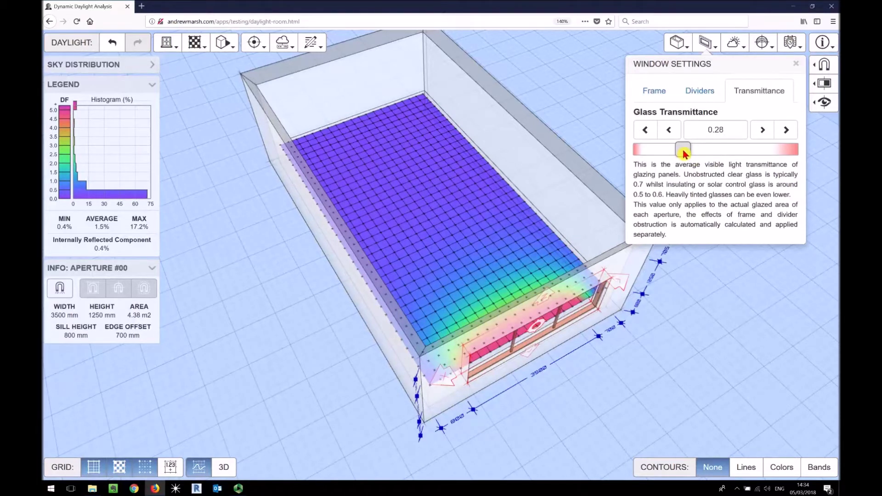
drag(685, 154, 739, 151)
click(701, 94)
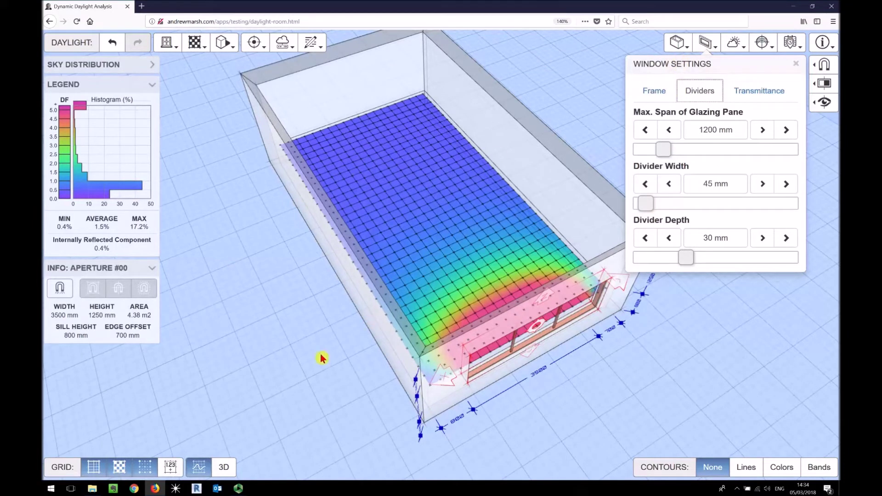
click(307, 362)
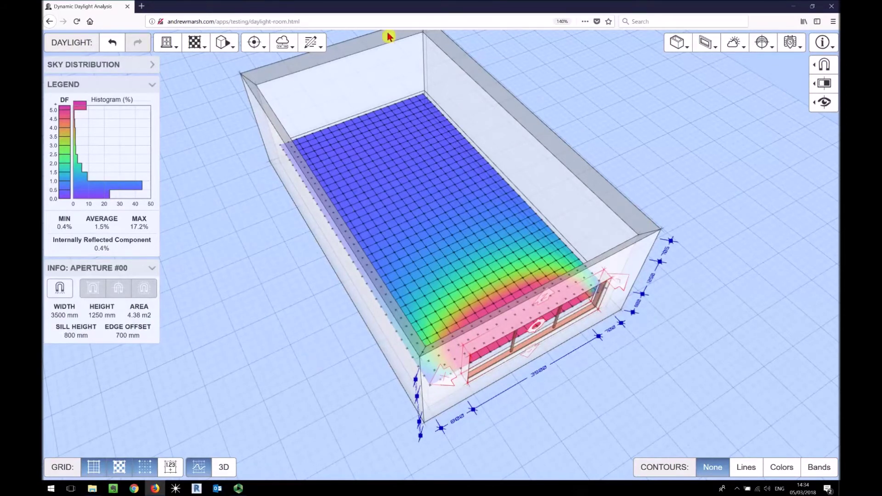
Open the remote Radiance render service for the model and expand its advanced settings.
drag(458, 254, 372, 209)
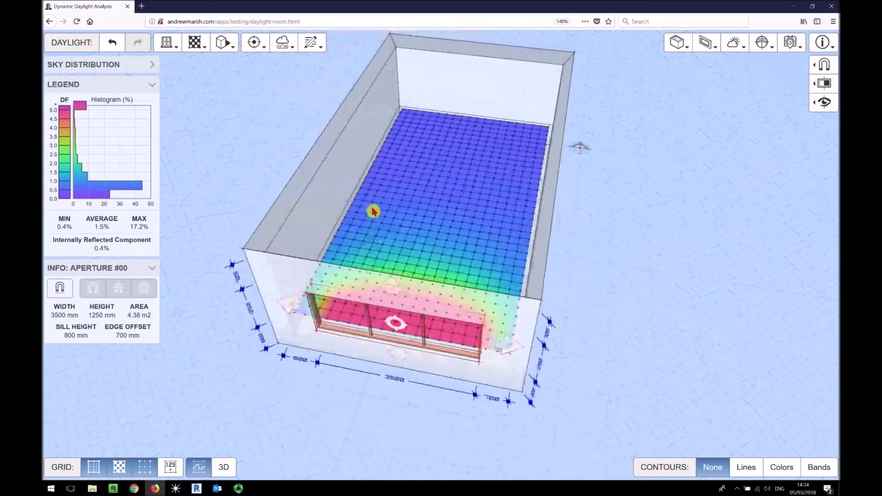
click(283, 45)
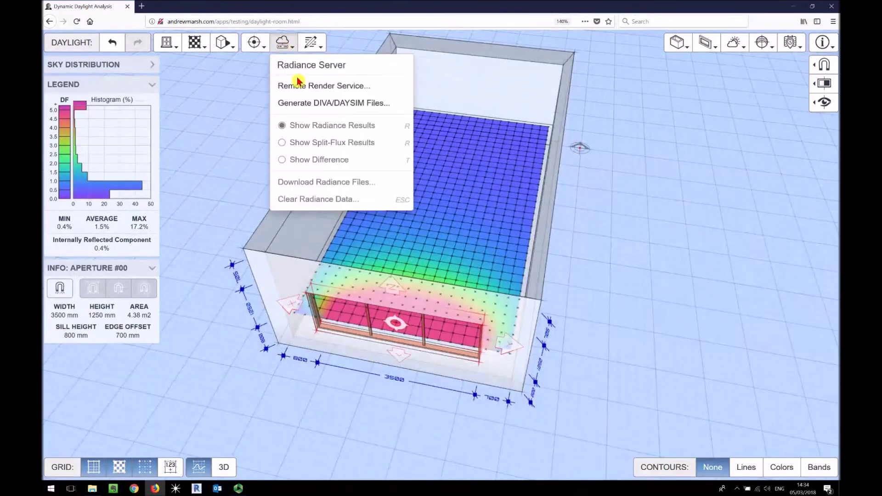
click(360, 90)
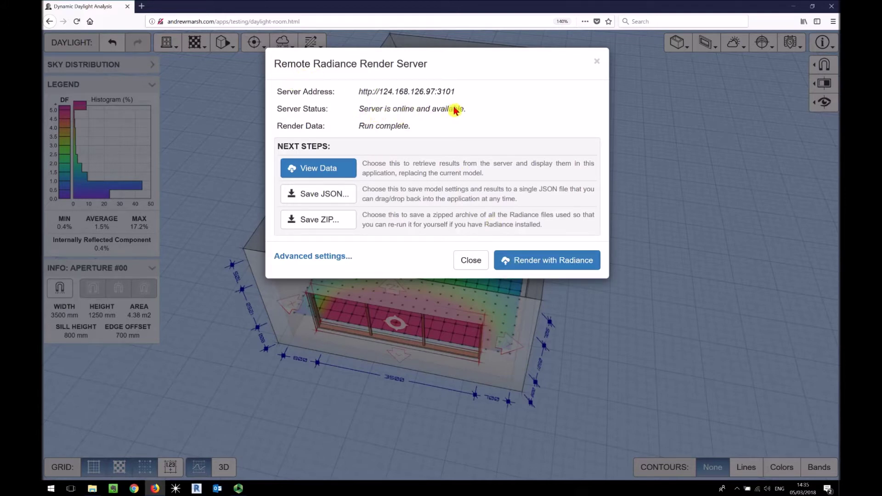
click(305, 260)
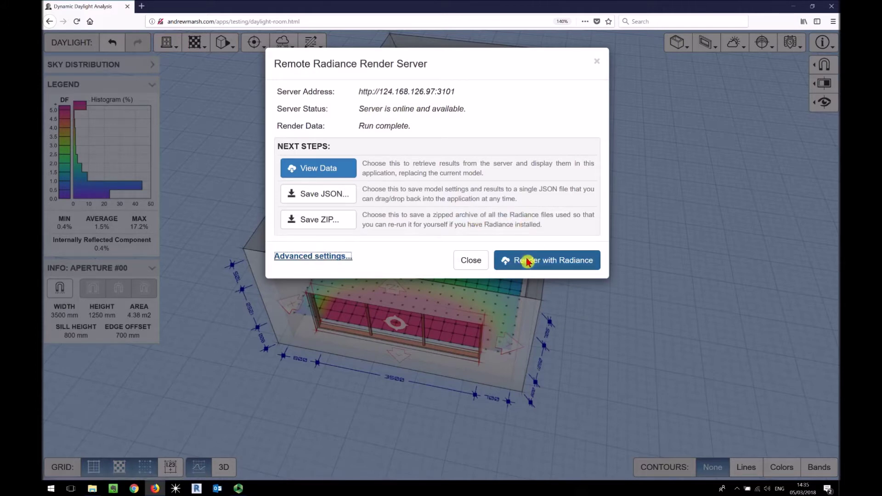
click(316, 260)
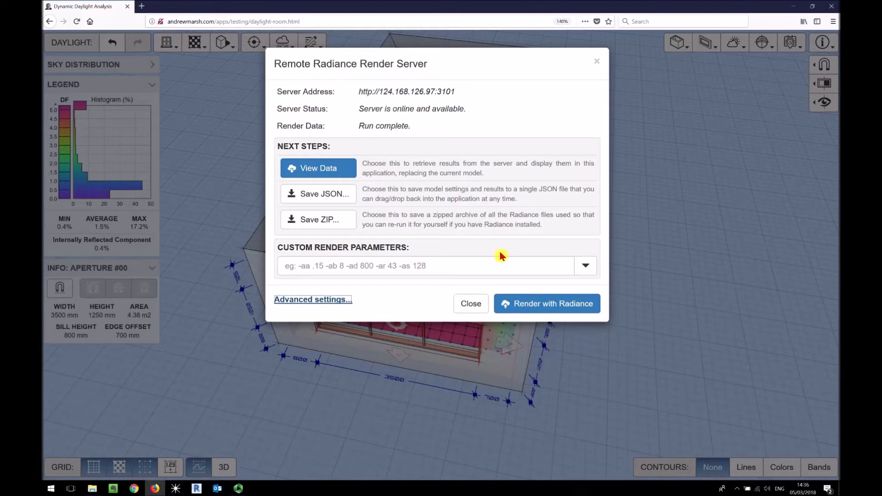
Try the Default, Higher Detail and DIVA render parameter presets, ending with parameters starting -aa .15 -ab 6 -ad 800 -ar 43 -as 128.
click(581, 272)
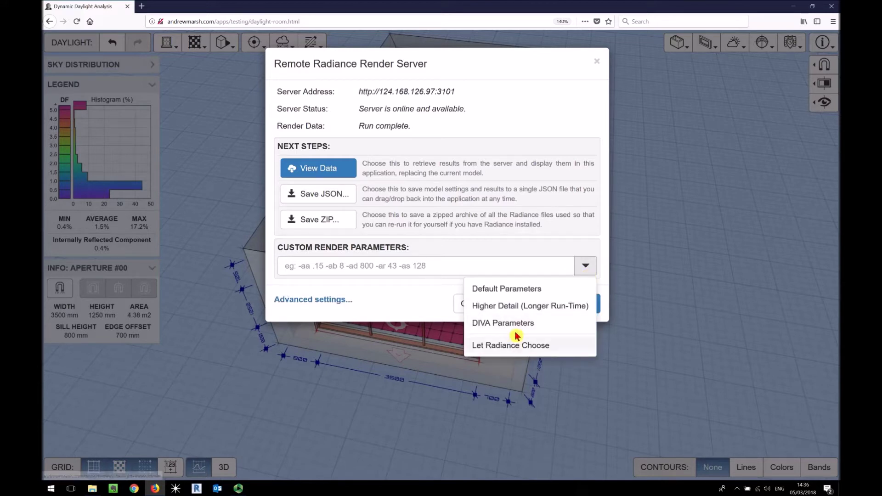
click(536, 289)
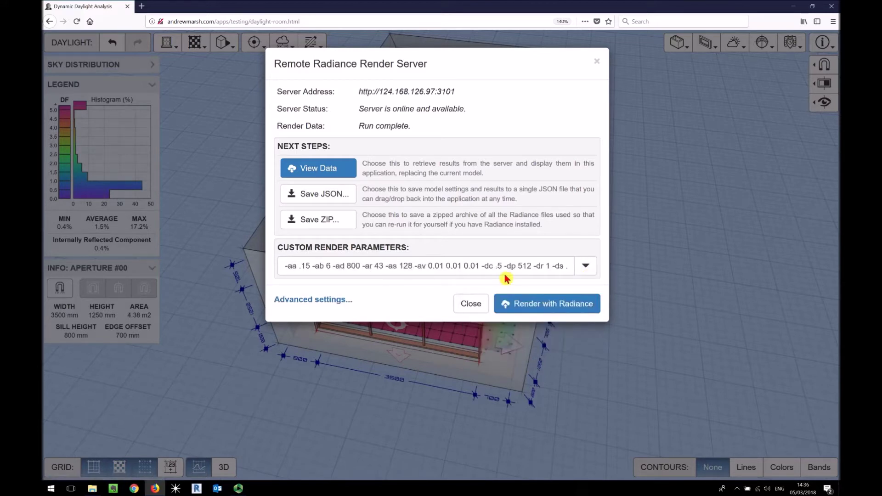
click(585, 265)
click(508, 306)
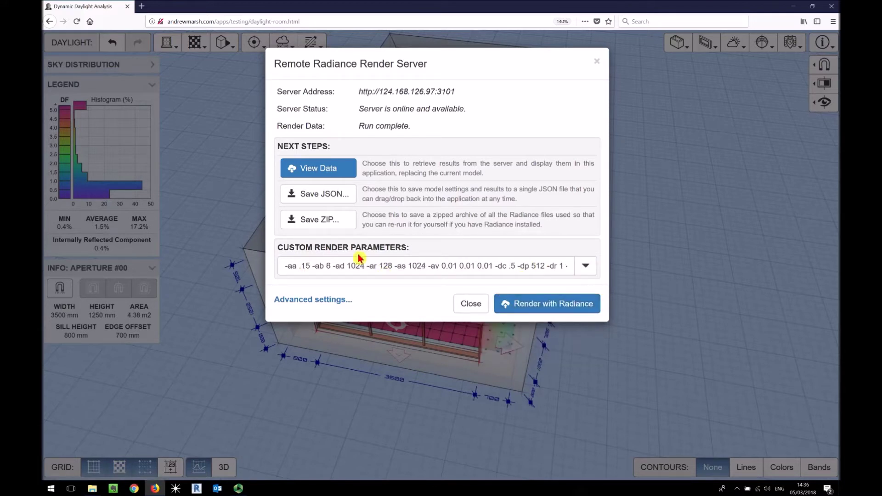
click(585, 265)
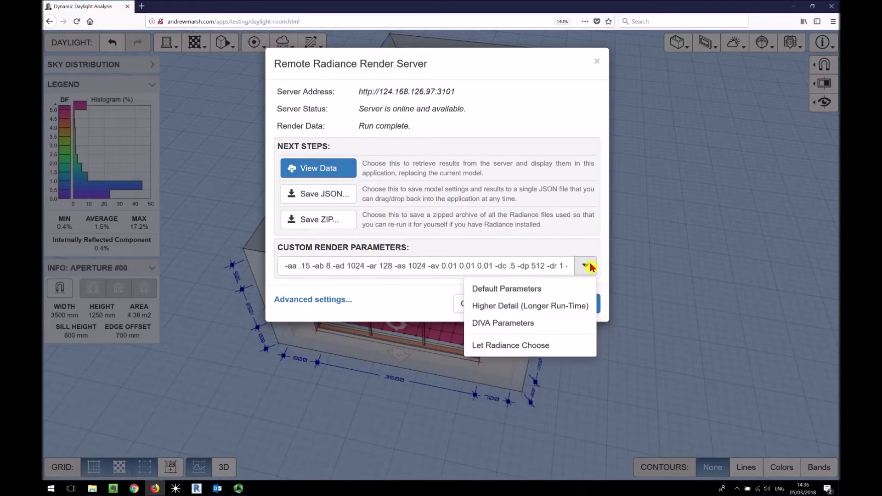
click(526, 324)
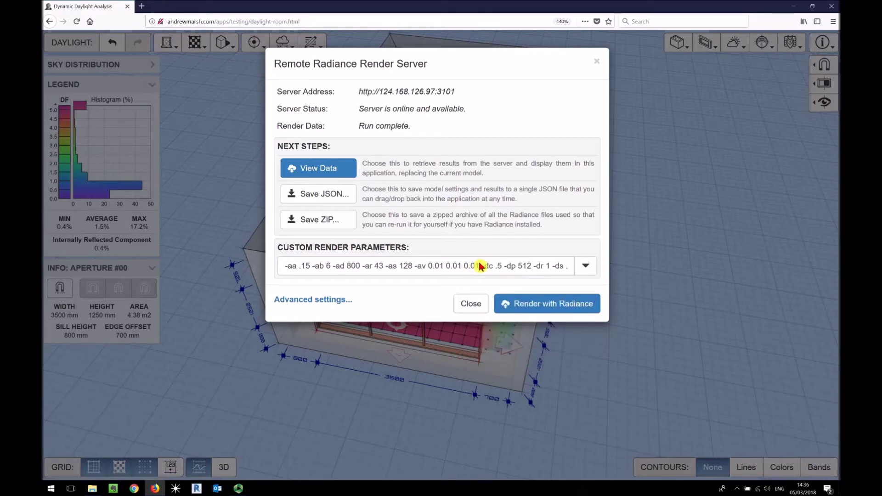
Render the model with Radiance on the remote server and load the results into the model view.
click(545, 305)
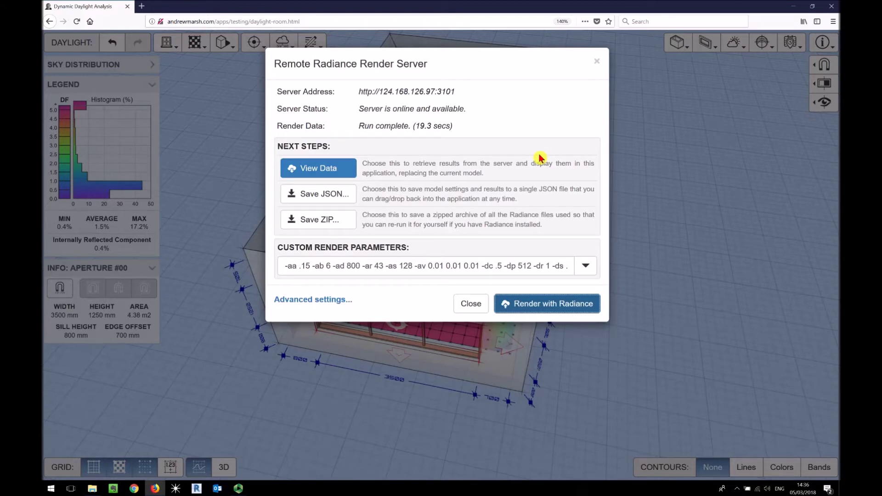
click(314, 169)
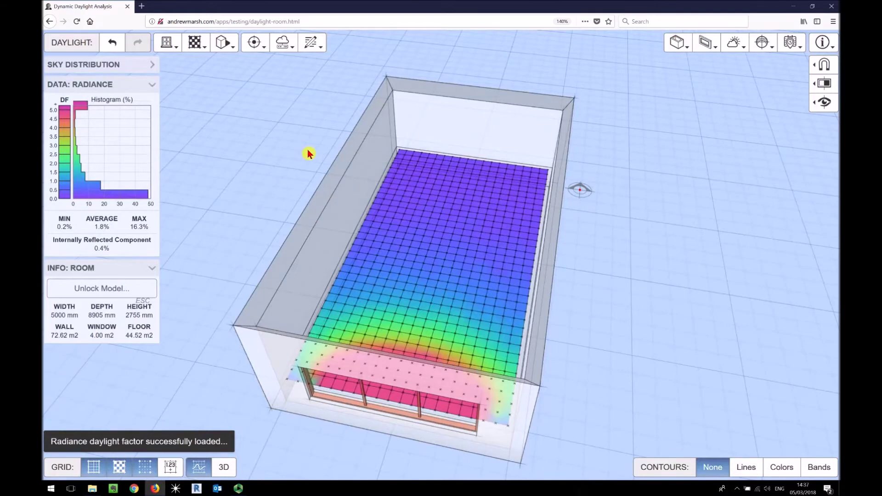
Show the numeric daylight factor values on the Radiance grid and turn off its smooth interpolation.
drag(355, 300, 280, 183)
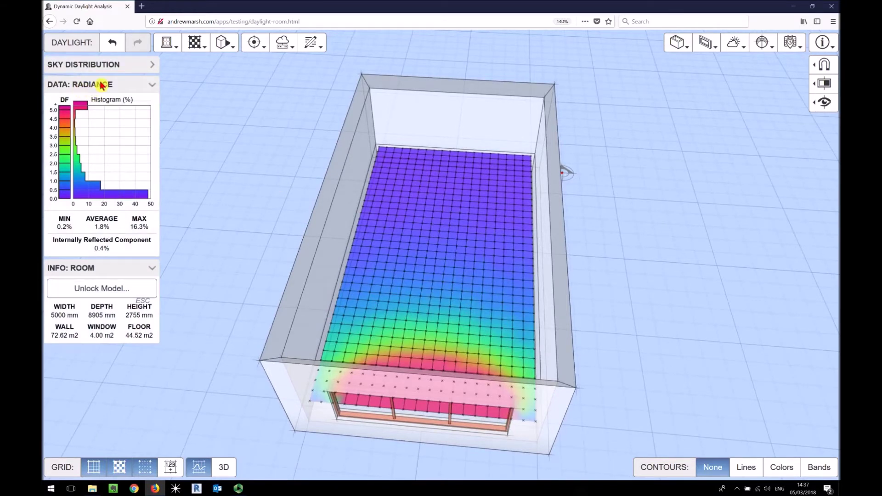
drag(419, 311, 445, 327)
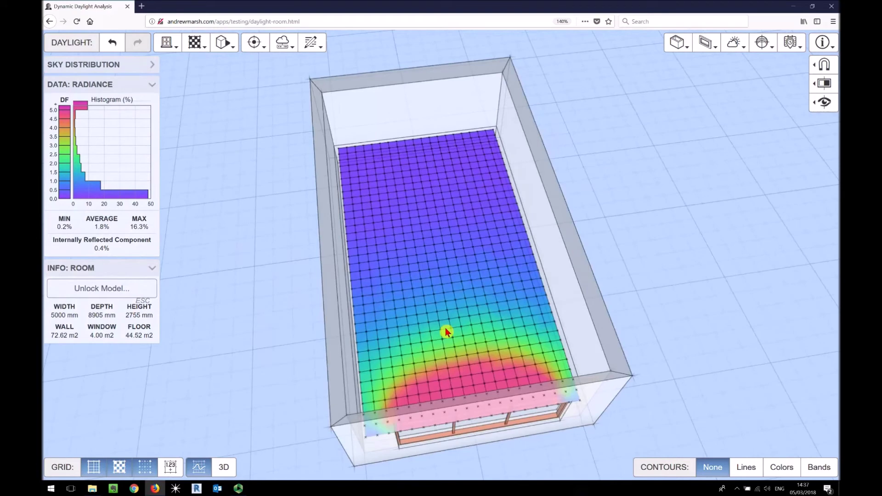
click(170, 467)
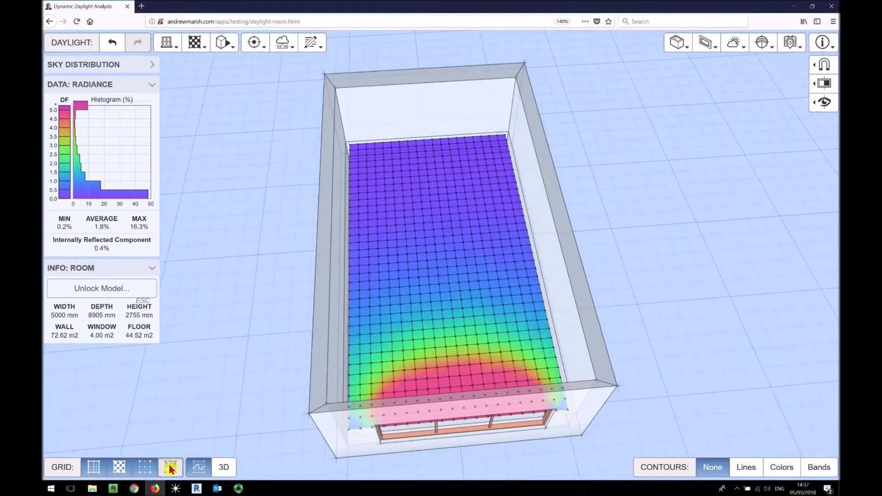
click(205, 468)
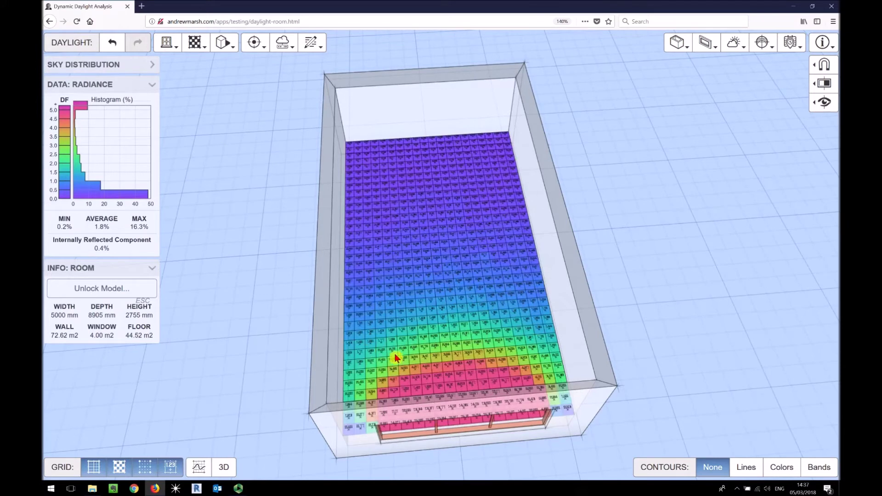
Switch the model to a plan view and examine the Radiance daylight factor values in the grid cells near the window.
drag(728, 279, 672, 297)
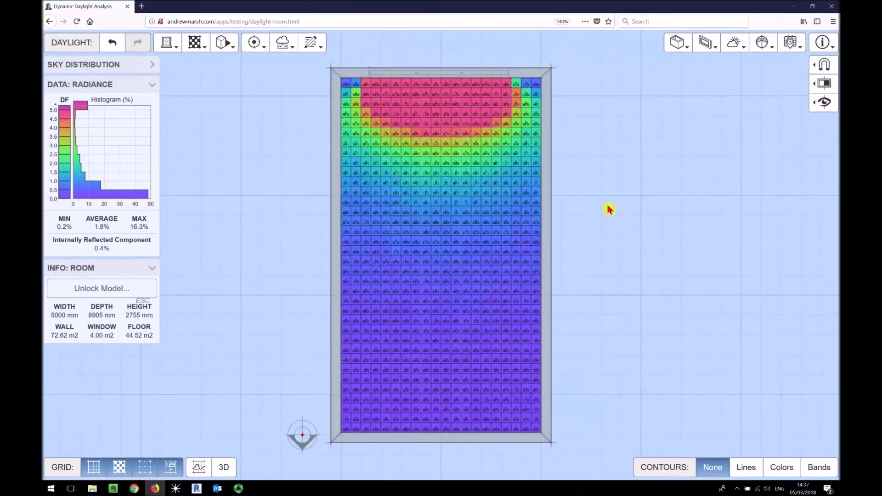
key(t)
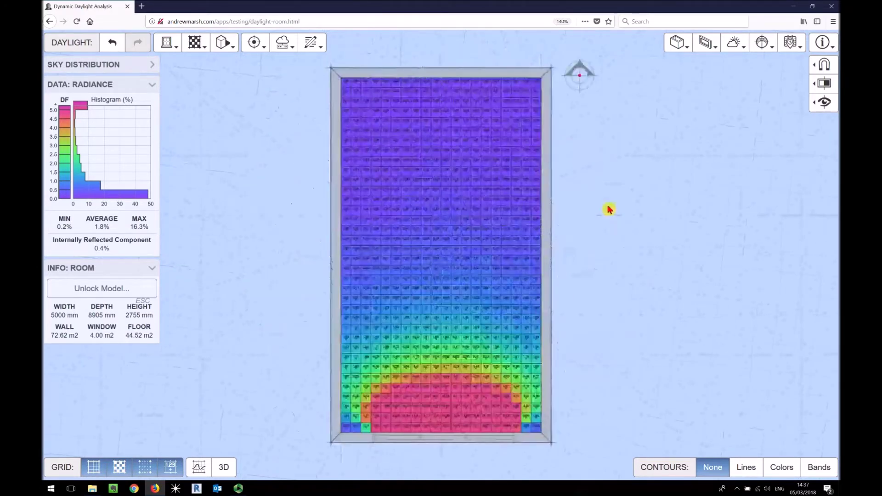
scroll(461, 434, up, 5)
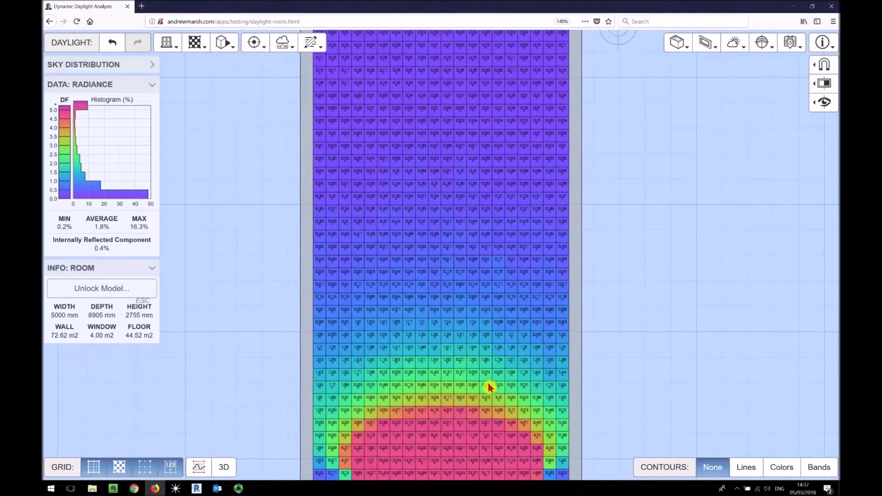
scroll(489, 388, down, 3)
right_click(499, 301)
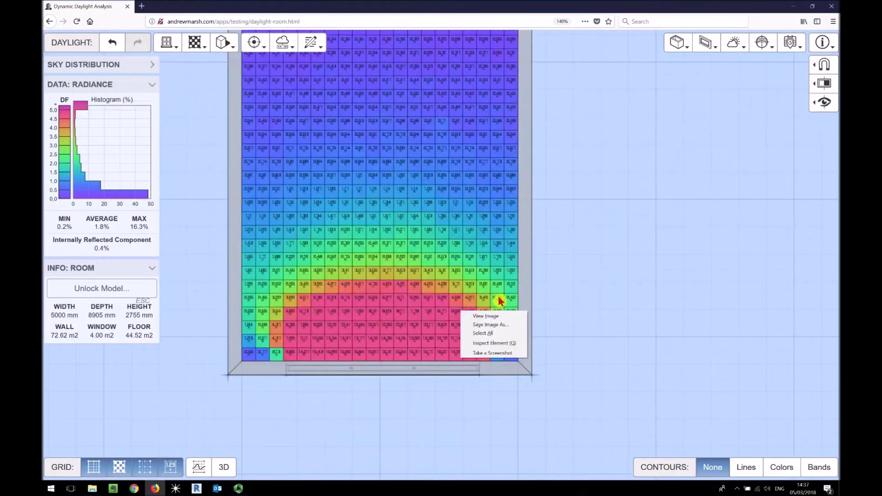
scroll(499, 300, up, 5)
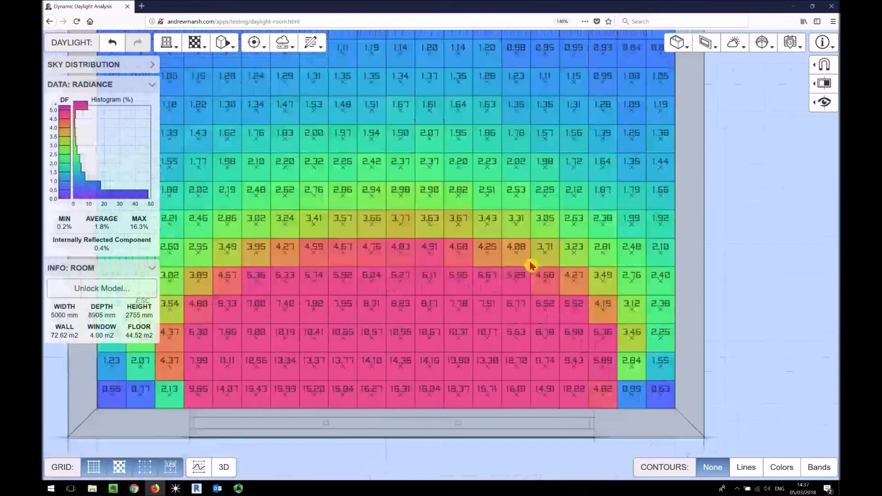
right_drag(530, 266, 479, 333)
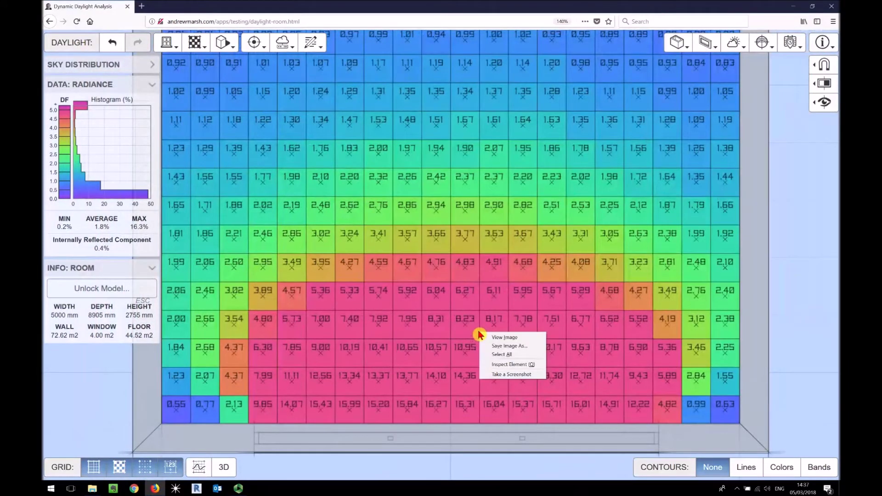
Show the split-flux results on the grid, followed by their difference from the Radiance results, and examine the values.
click(282, 42)
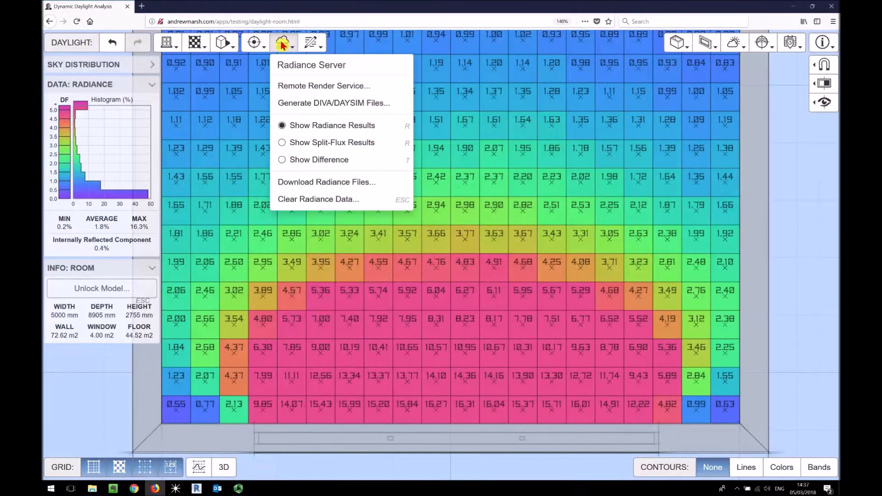
click(317, 144)
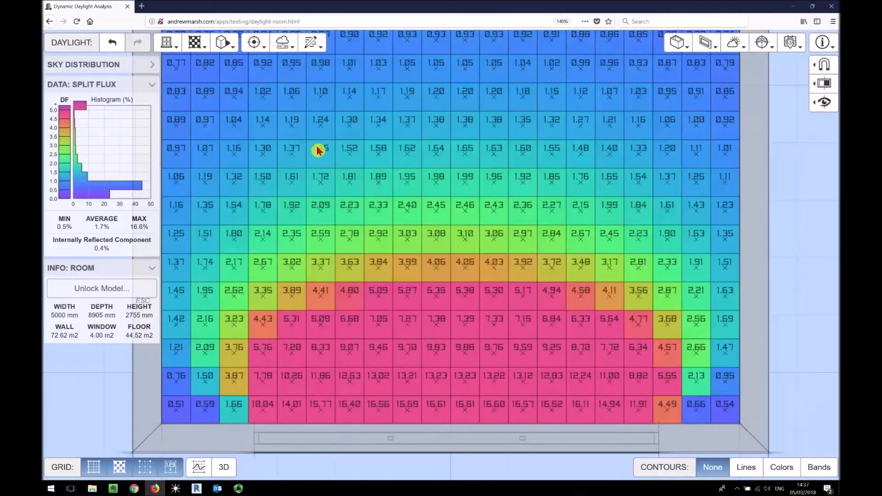
click(283, 43)
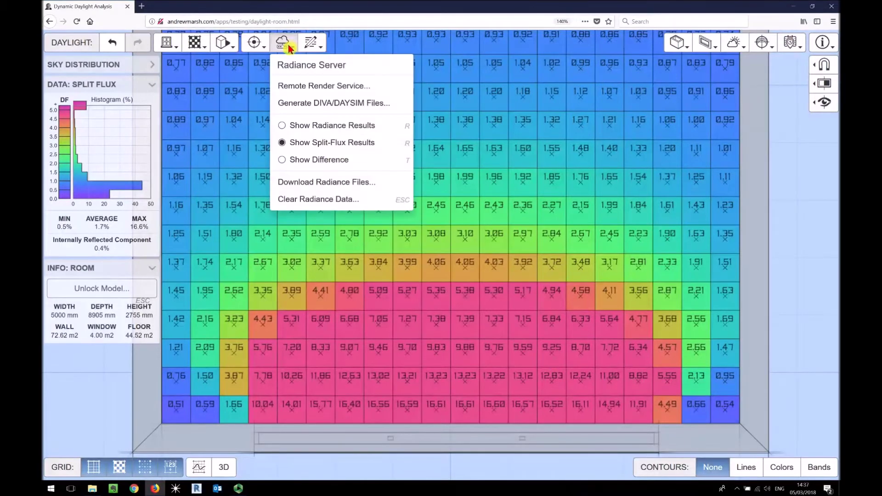
click(334, 161)
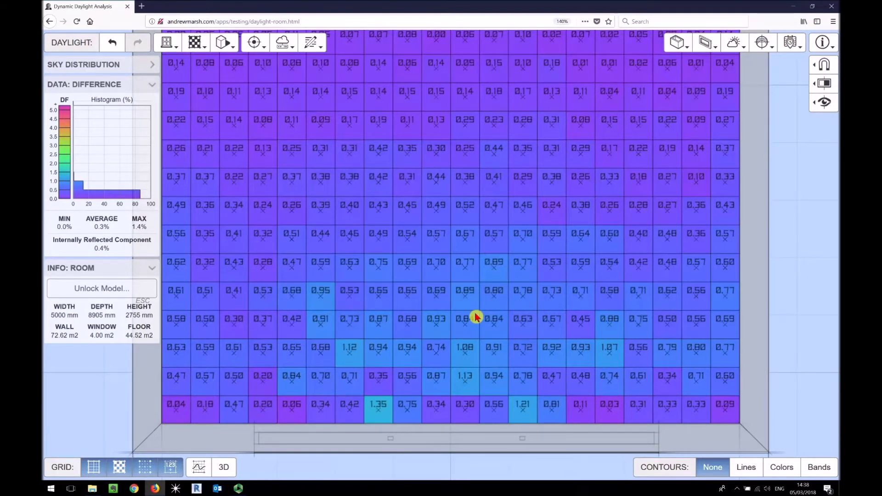
scroll(581, 243, down, 2)
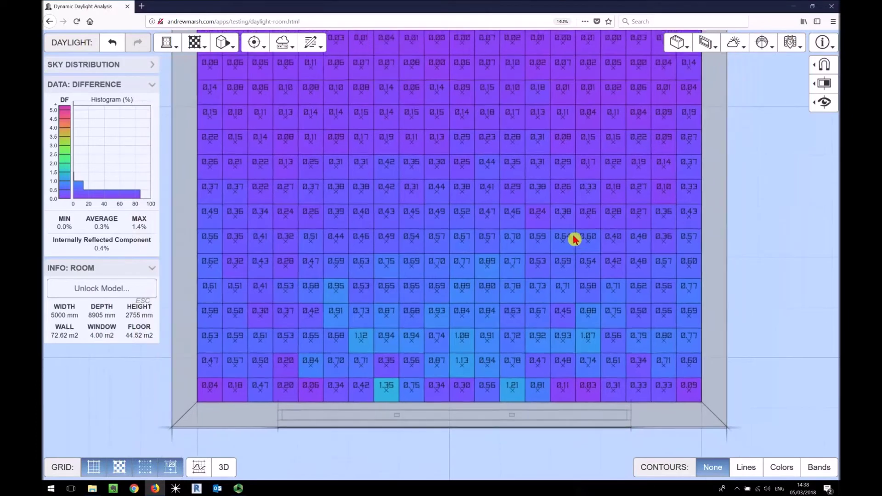
scroll(574, 239, down, 2)
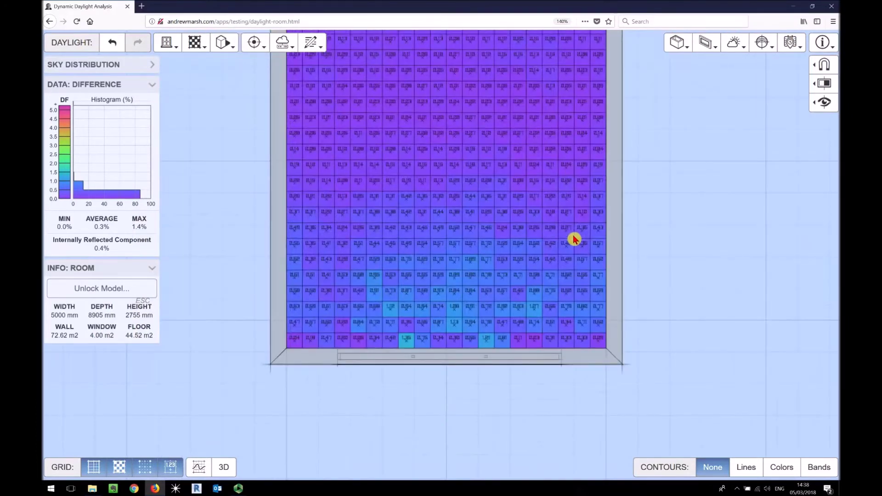
Show the Radiance results on the grid again and switch to the split-flux results for comparison.
click(284, 45)
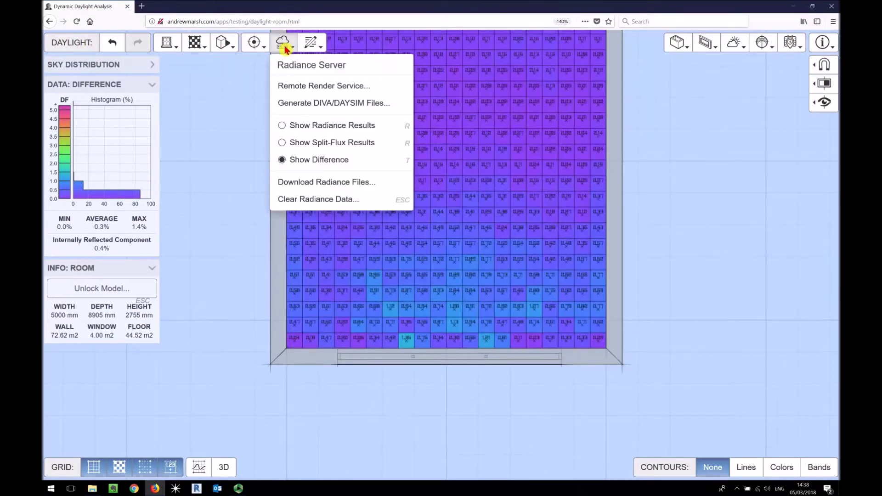
click(326, 129)
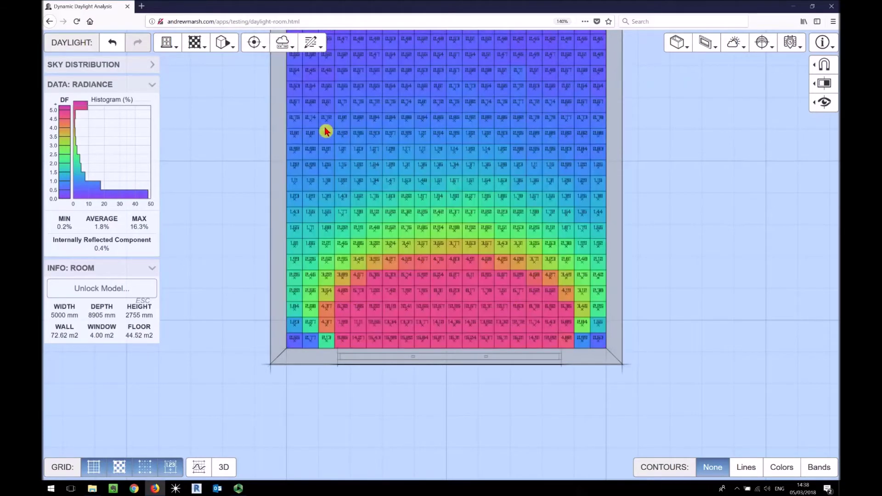
click(284, 42)
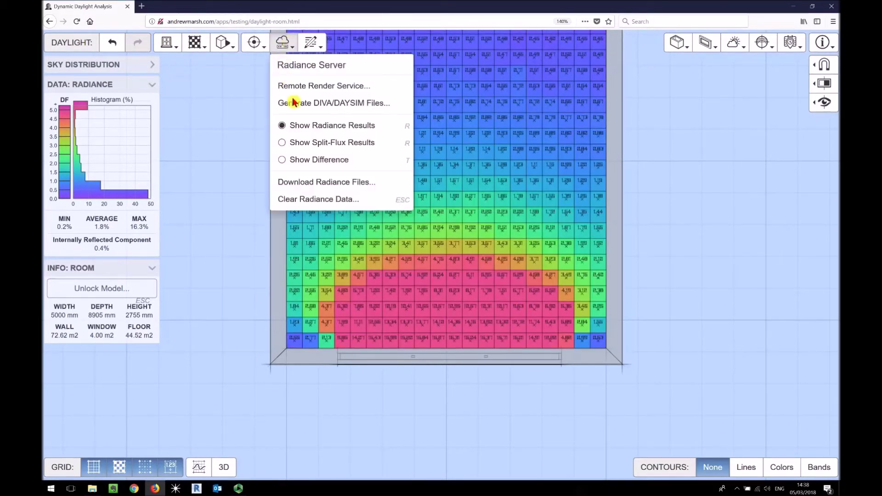
click(325, 144)
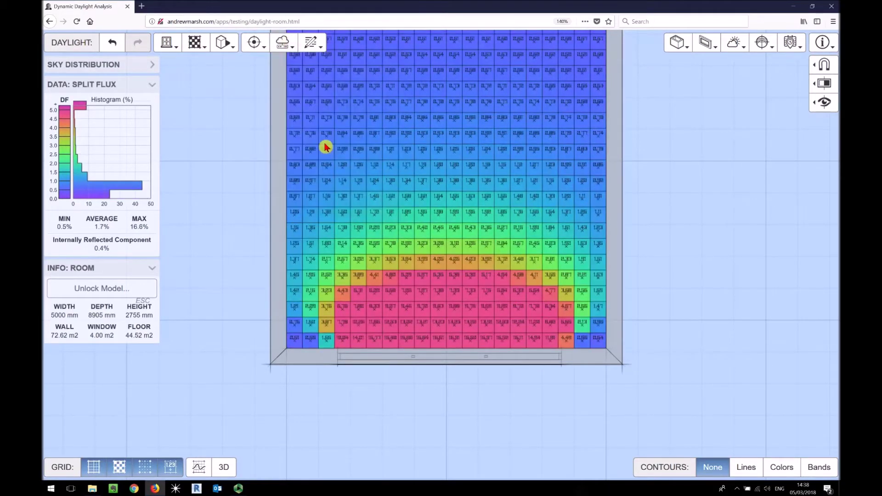
Reopen the remote Radiance render service, review its options for viewing data and saving JSON or ZIP files, and close it.
click(282, 44)
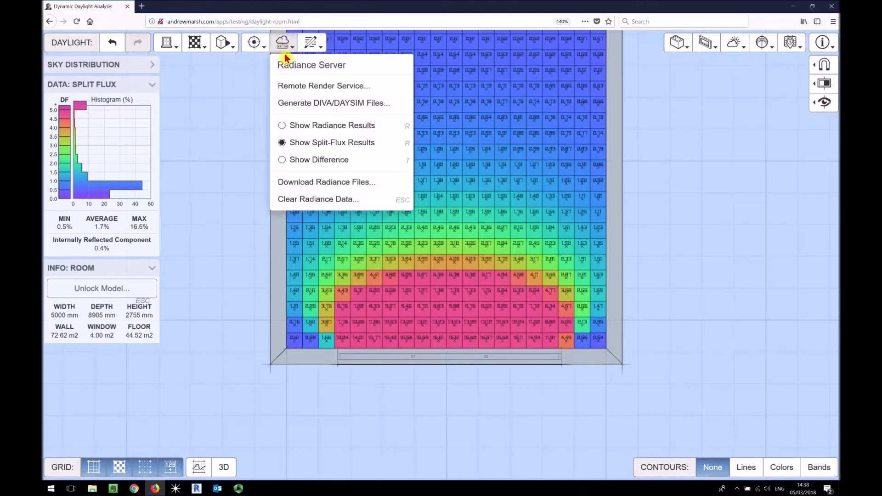
click(303, 87)
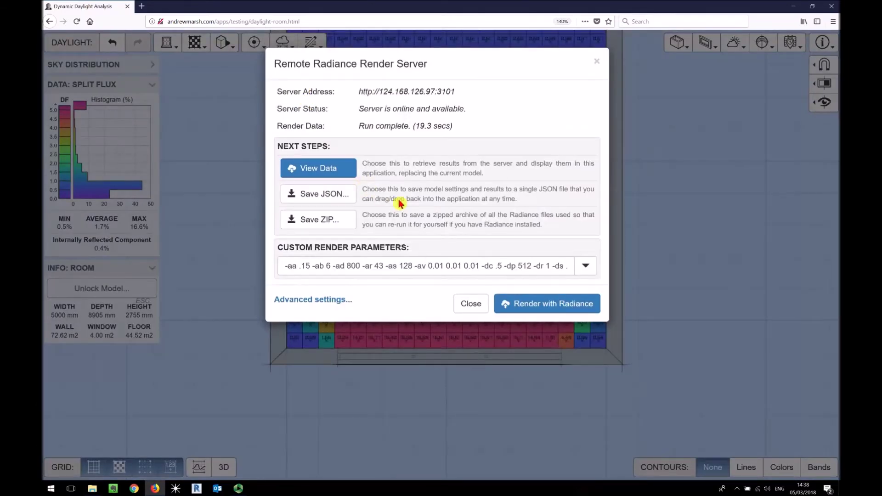
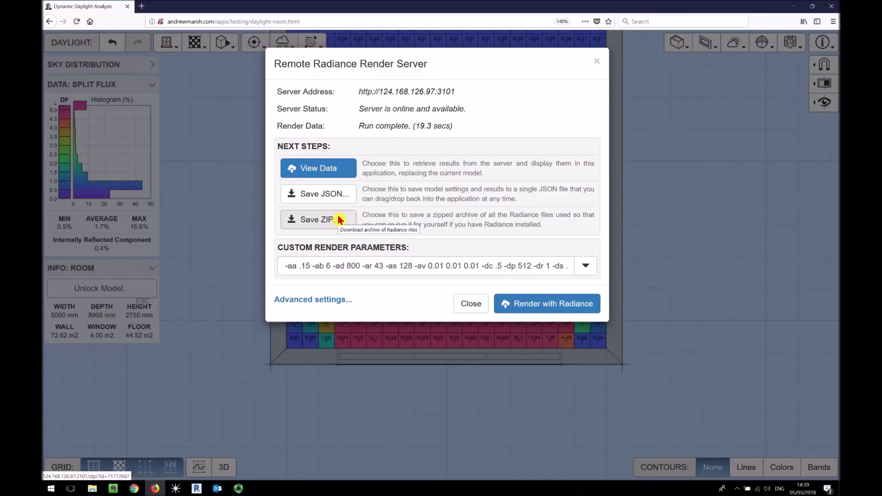
click(471, 303)
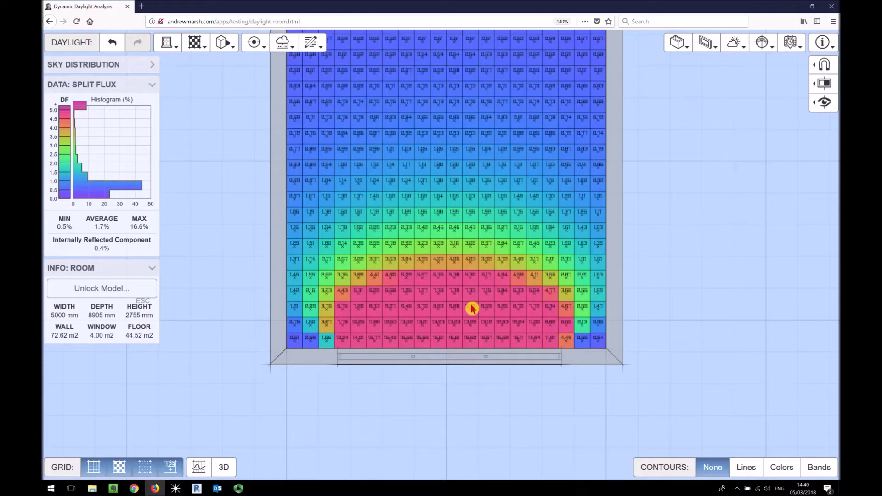
Open the settings for generating DIVA/DAYSIM files from the model.
scroll(533, 225, down, 1)
scroll(534, 225, down, 1)
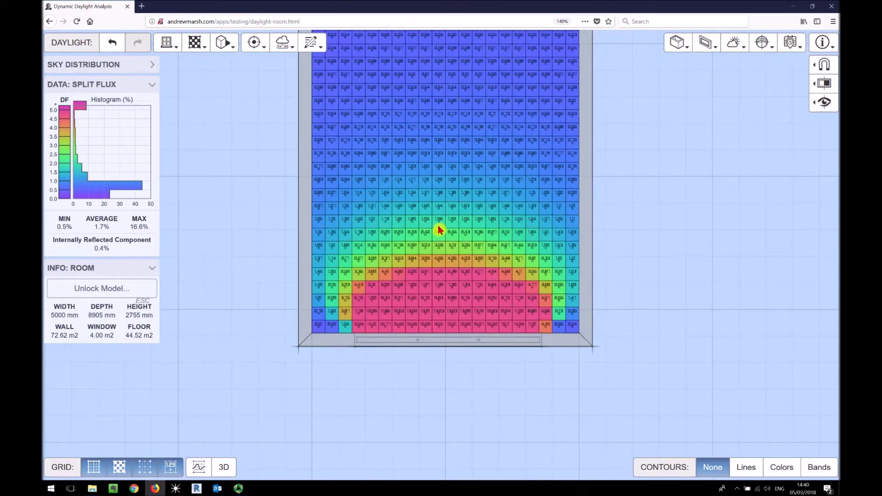
drag(432, 199, 379, 265)
scroll(386, 264, down, 2)
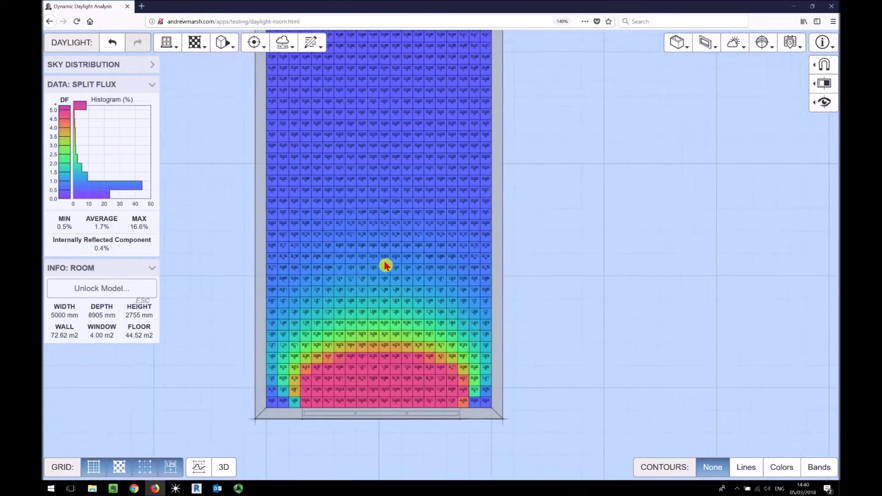
drag(420, 173, 423, 201)
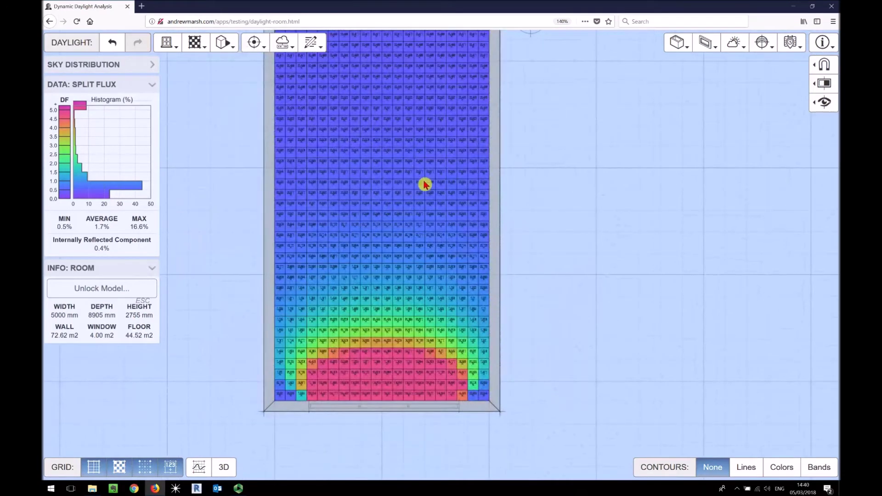
right_click(416, 209)
click(283, 43)
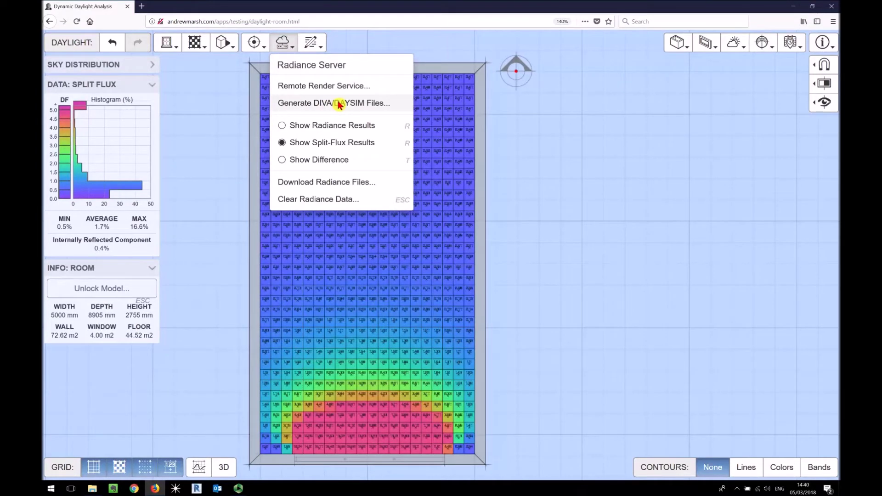
click(339, 104)
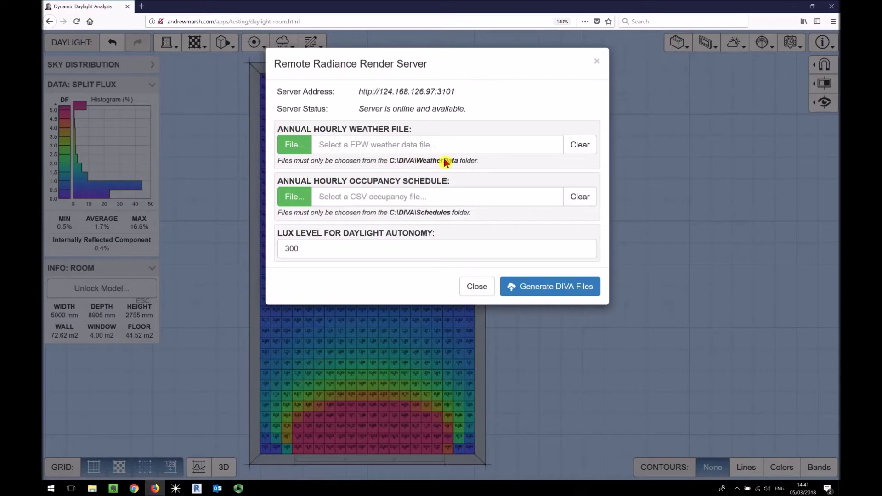
In File Explorer, look through the weather files in C:\DIVA\WeatherData, and close the window.
key(super+e)
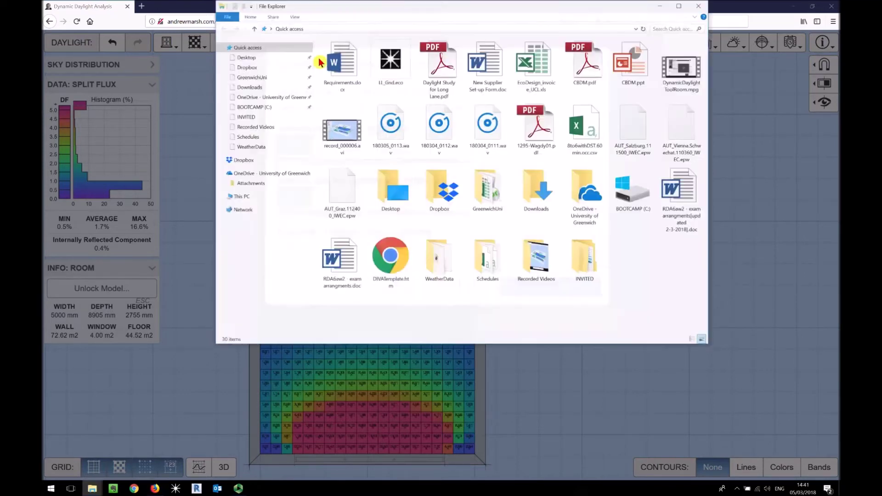
click(258, 107)
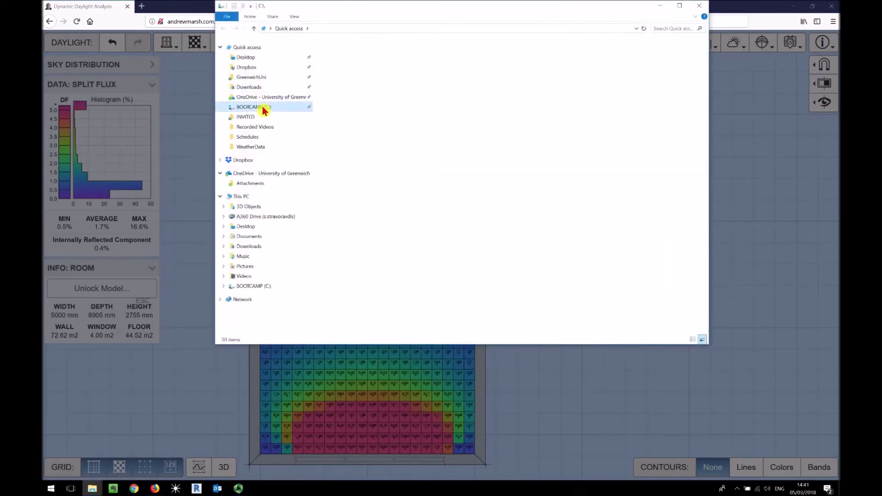
double_click(345, 151)
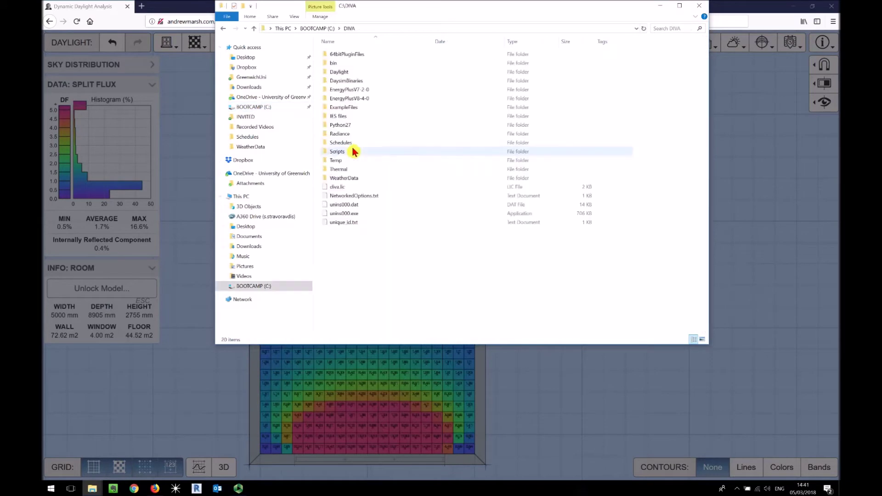
double_click(344, 178)
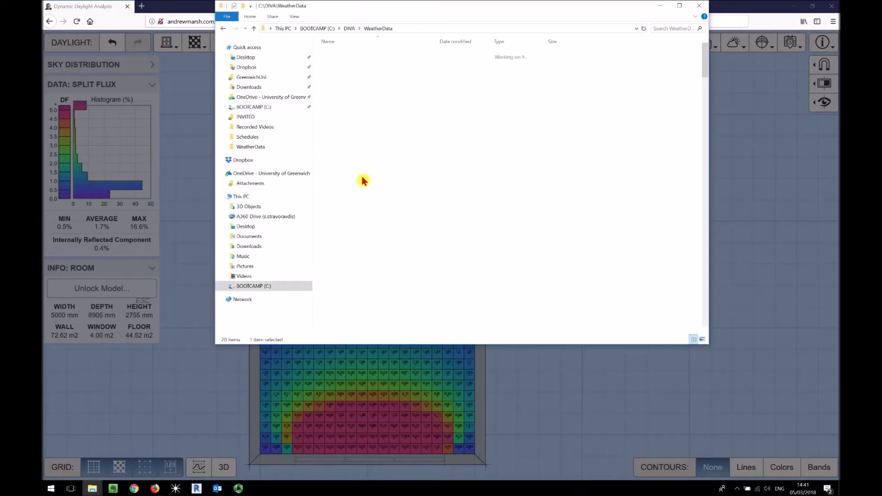
drag(418, 7, 498, 76)
scroll(473, 205, down, 15)
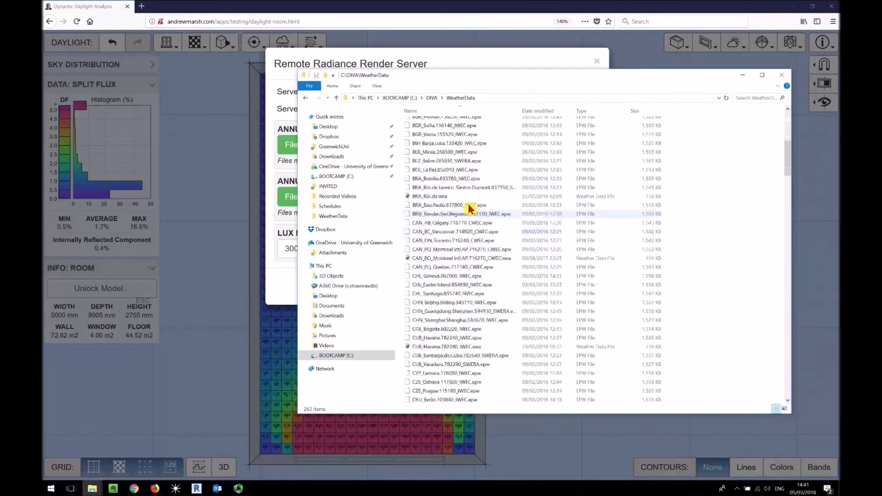
drag(791, 189, 776, 119)
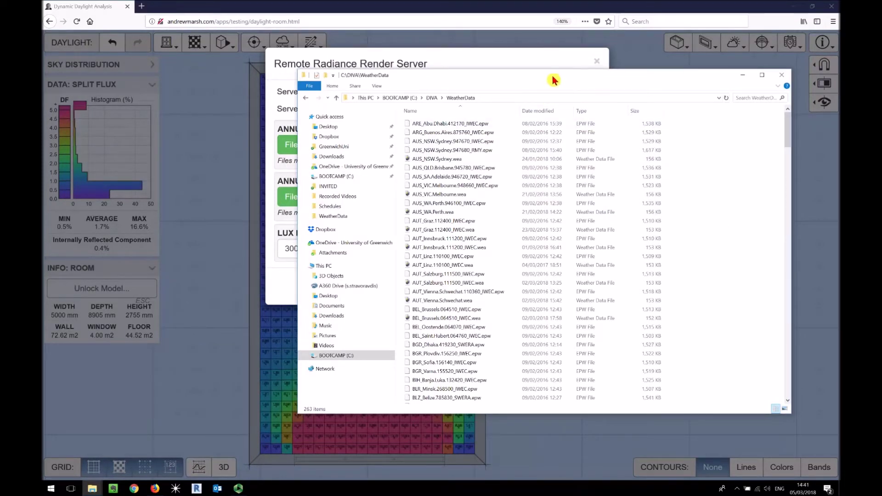
drag(541, 85, 484, 110)
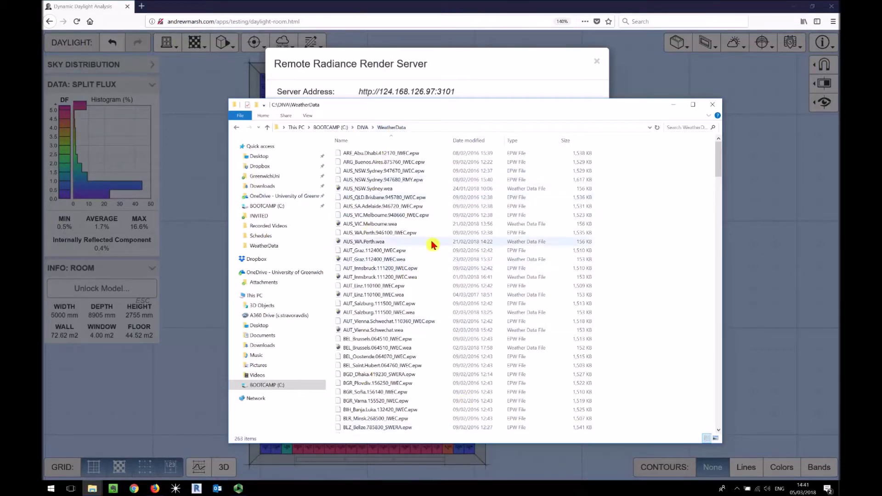
click(715, 105)
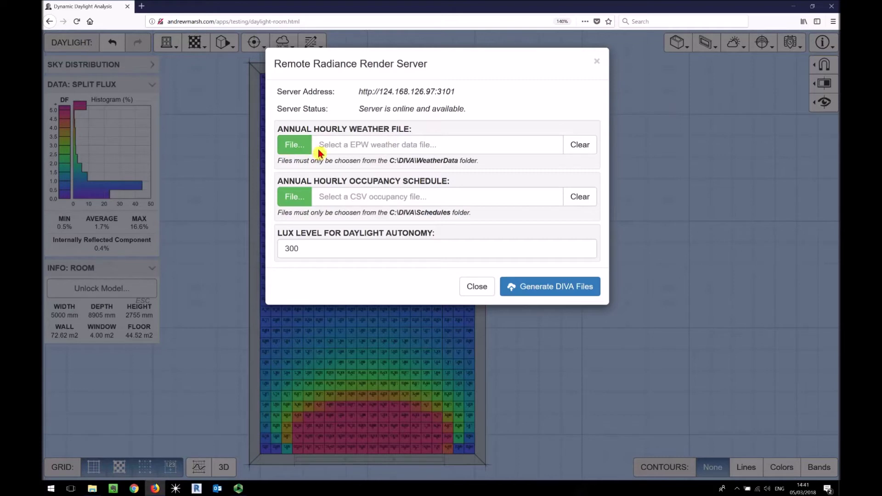
Set the annual hourly weather file to AUT_Vienna.Schwechat.110360_IWEC.epw from C:\DIVA\WeatherData.
click(293, 147)
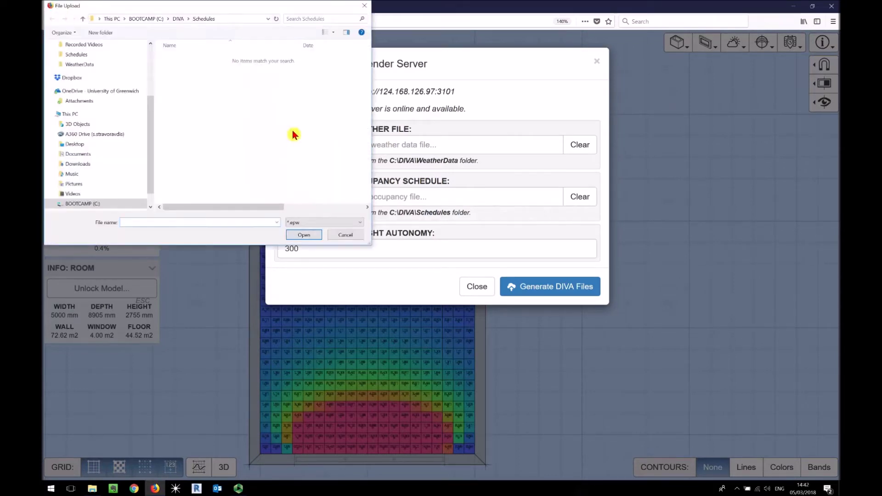
click(178, 18)
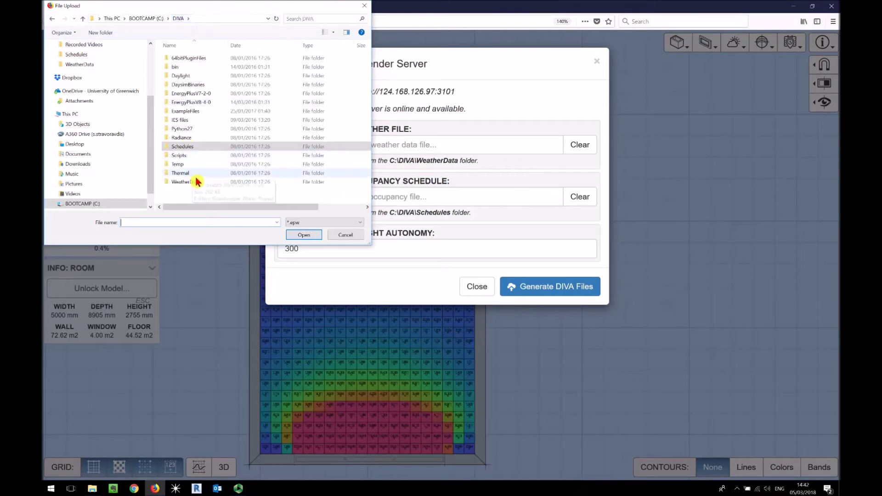
double_click(196, 182)
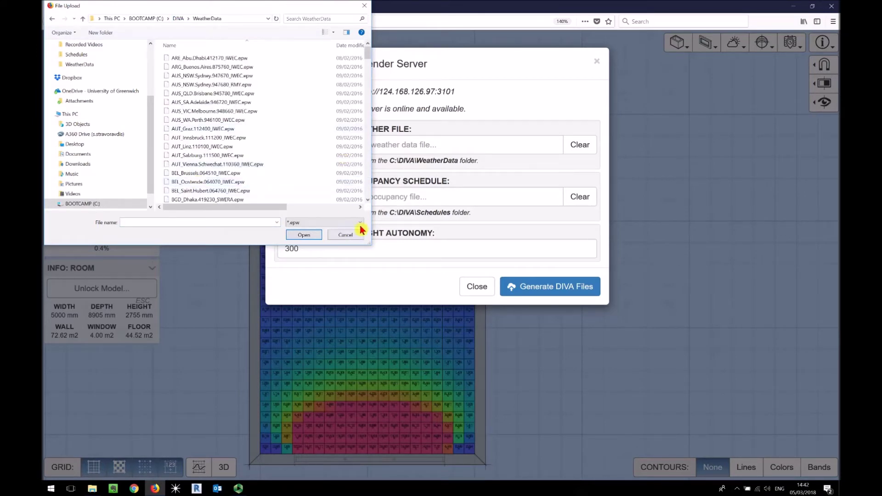
drag(369, 243, 461, 396)
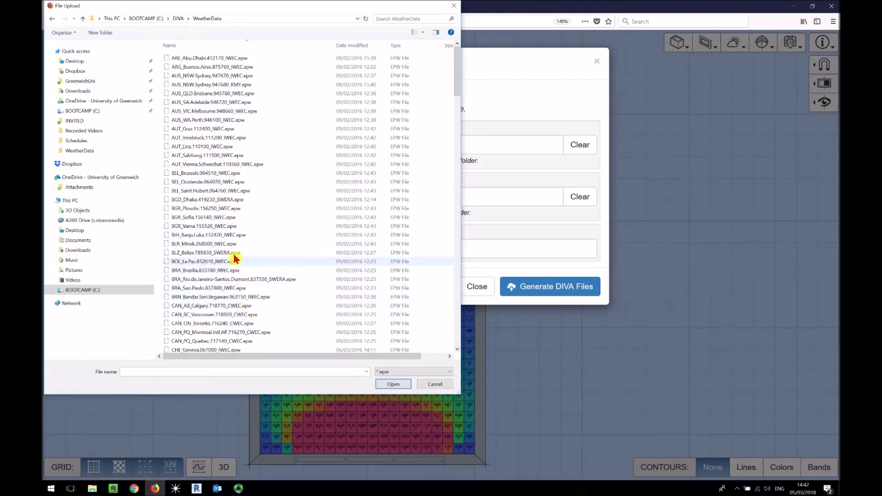
double_click(232, 165)
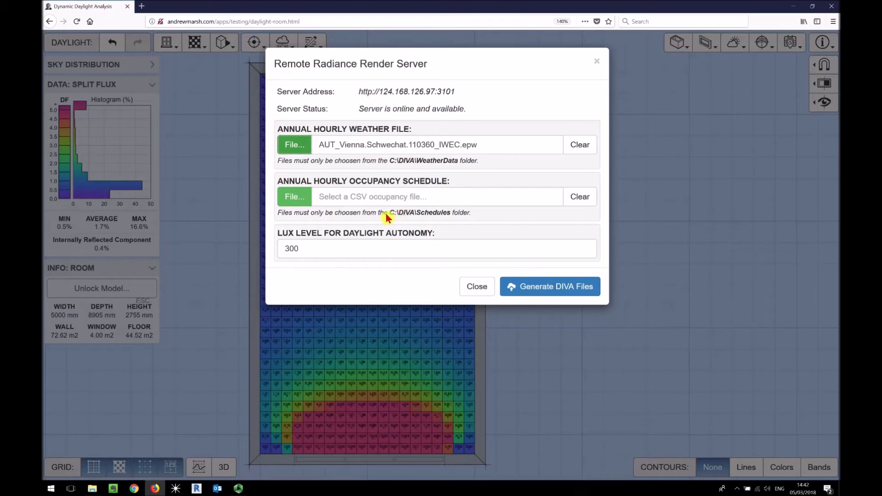
Set the annual hourly occupancy schedule to 8to6withDST.60min.occ.csv from C:\DIVA\Schedules.
click(289, 197)
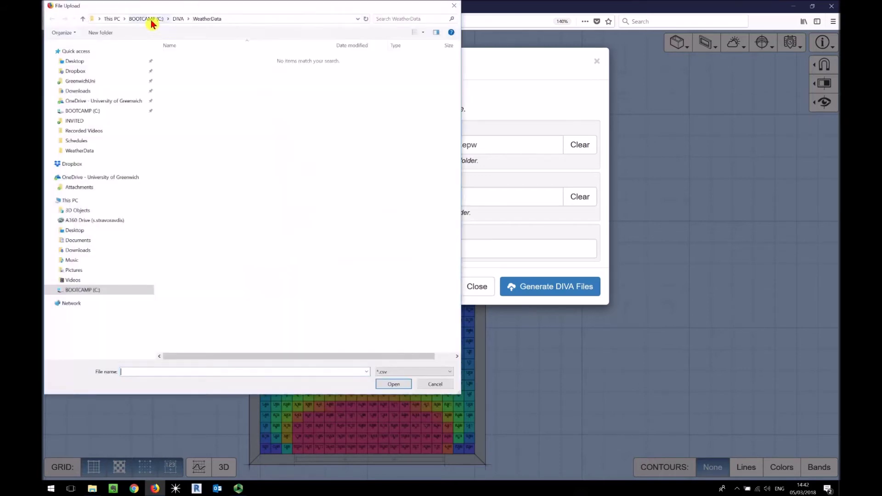
click(179, 20)
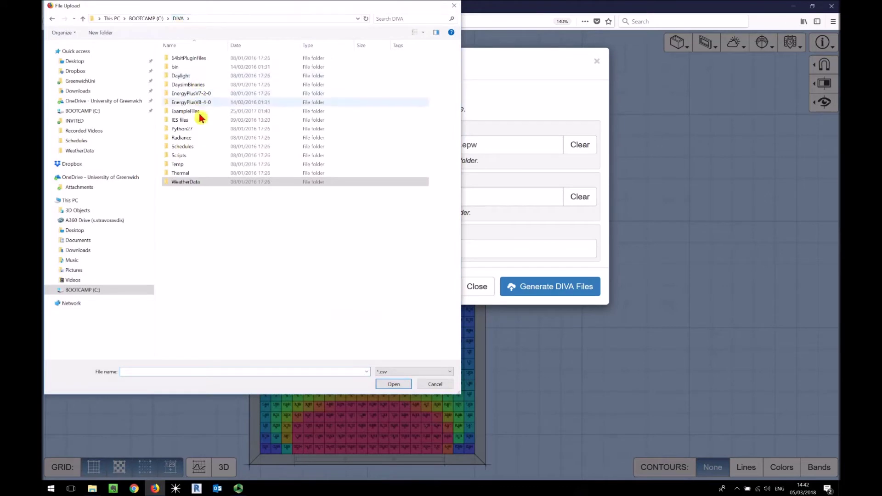
double_click(204, 148)
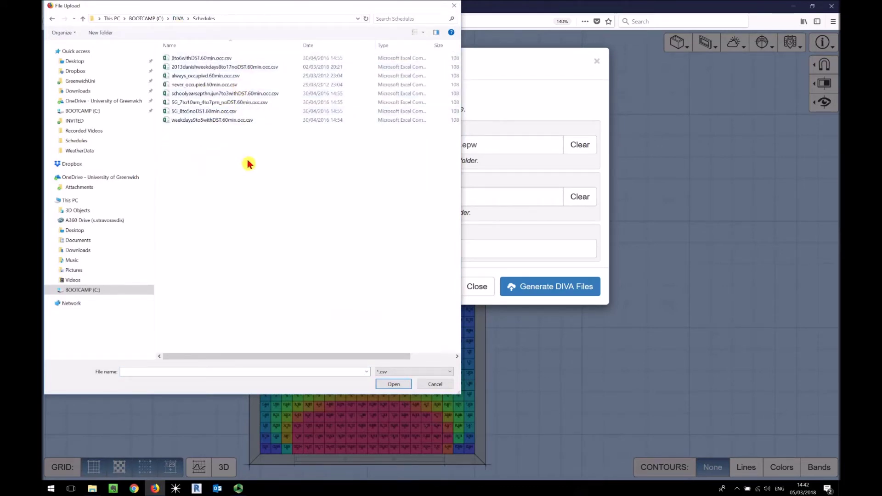
click(195, 60)
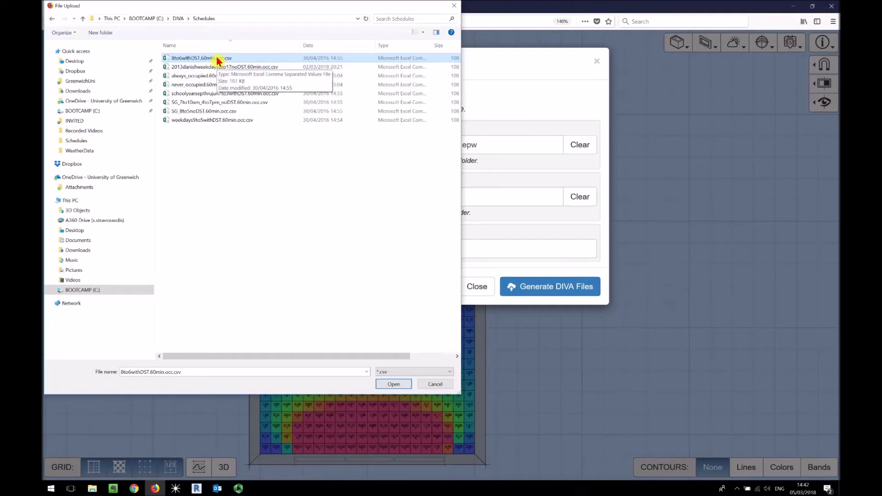
double_click(199, 60)
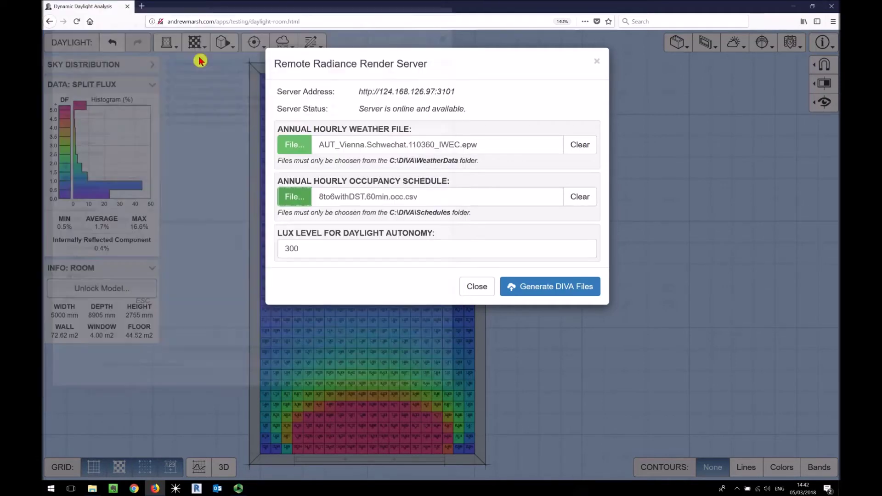
Generate the DIVA files with the daylight autonomy level kept at 300 lux, and save the resulting ZIP archive.
click(333, 252)
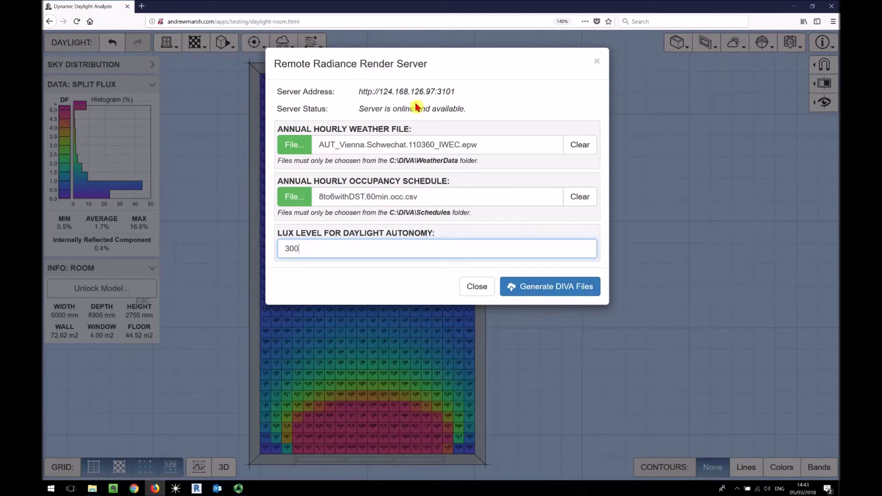
click(548, 291)
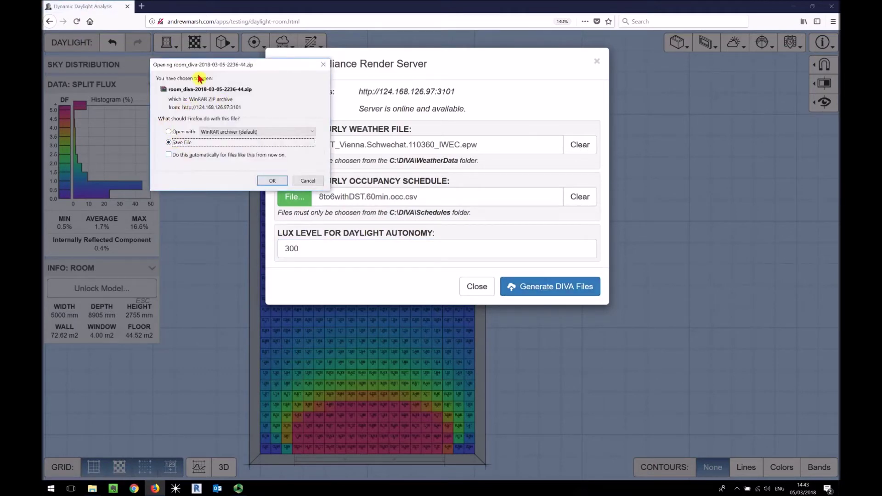
drag(196, 64, 288, 122)
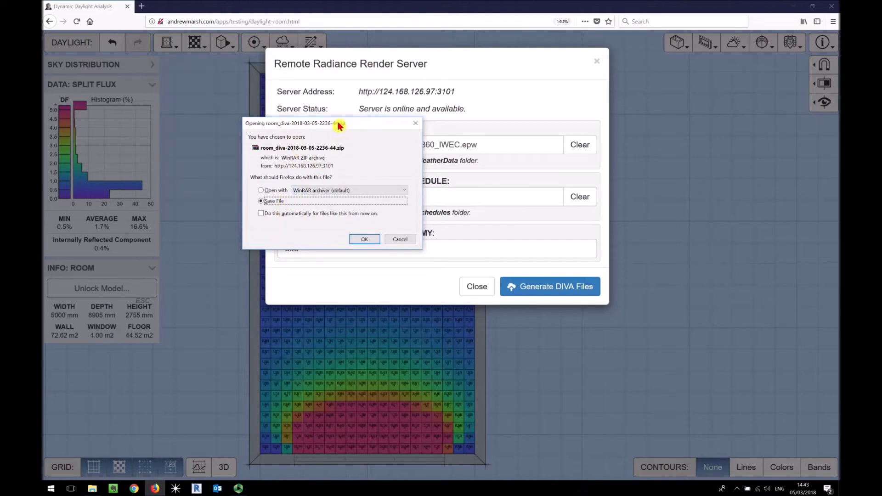
drag(340, 121, 335, 171)
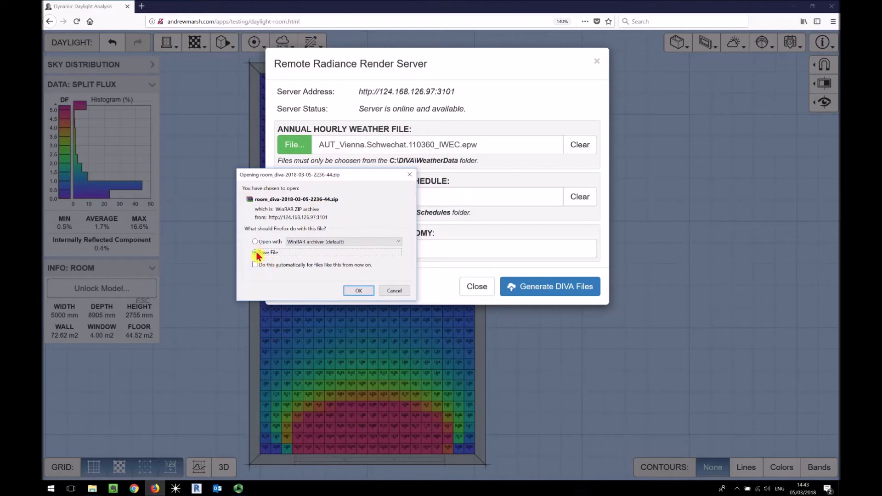
click(359, 290)
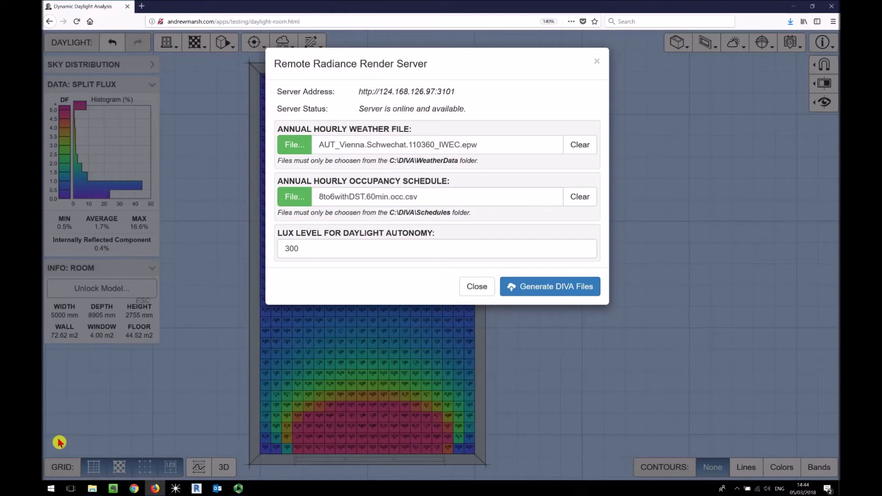
Locate the saved DIVA ZIP in the Downloads folder in File Explorer, and close the render server dialog in the browser.
click(93, 488)
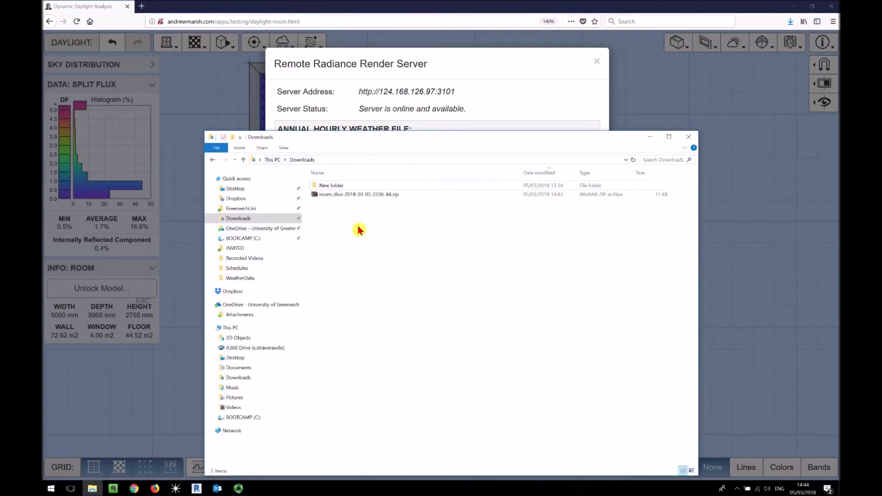
click(371, 194)
click(502, 59)
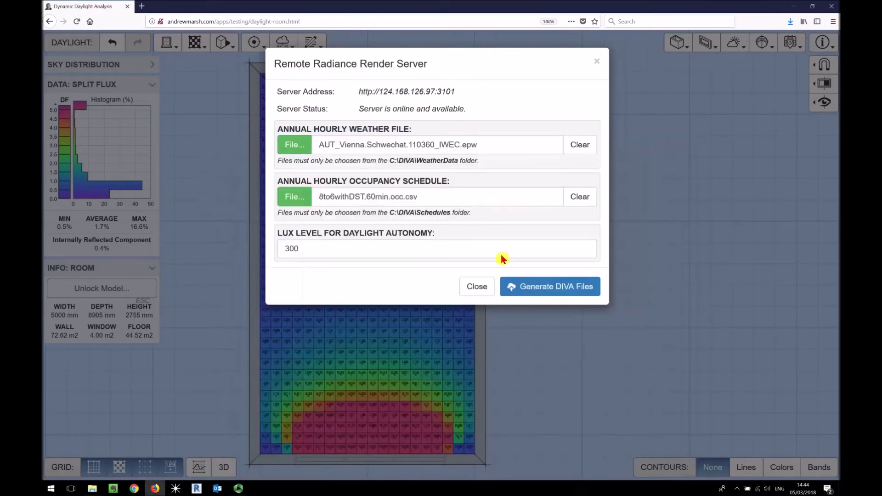
click(477, 287)
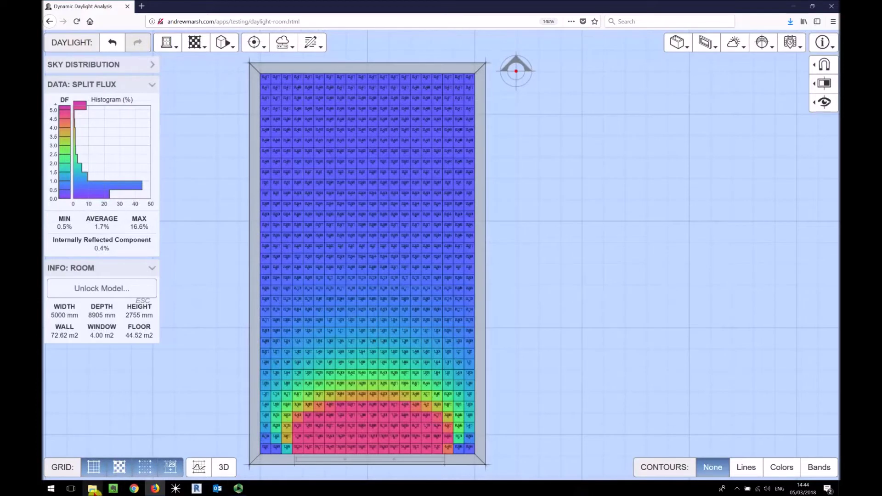
Back in File Explorer, extract the room_diva ZIP archive into its own folder within Downloads.
key(alt+Tab)
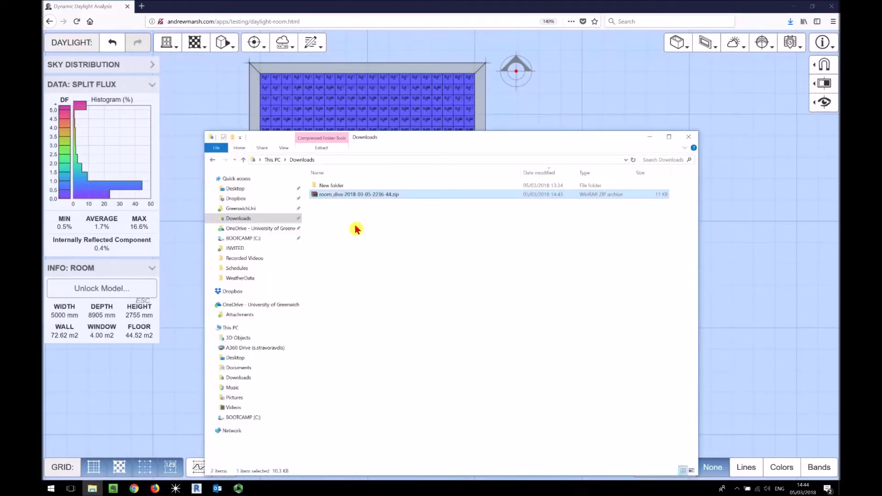
right_click(352, 197)
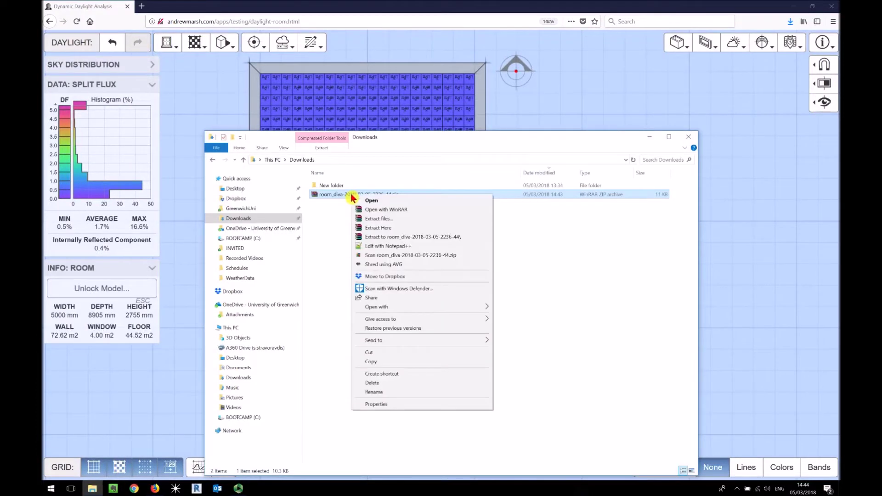
click(431, 237)
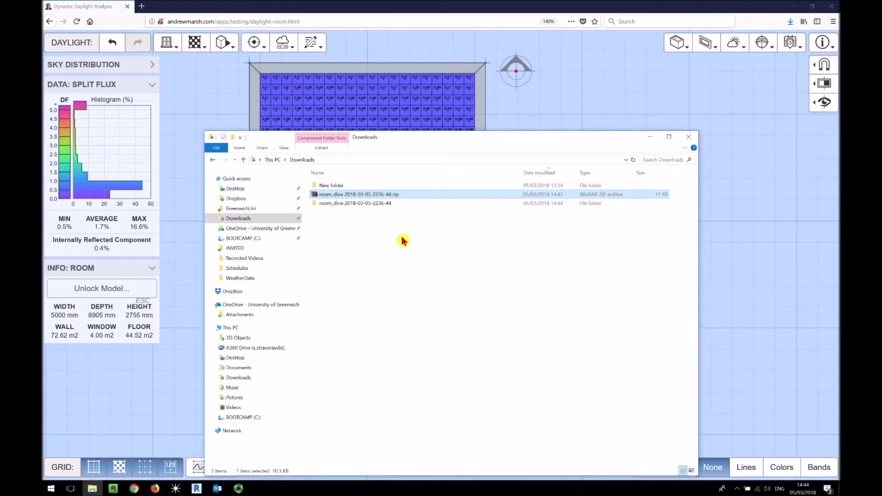
click(373, 225)
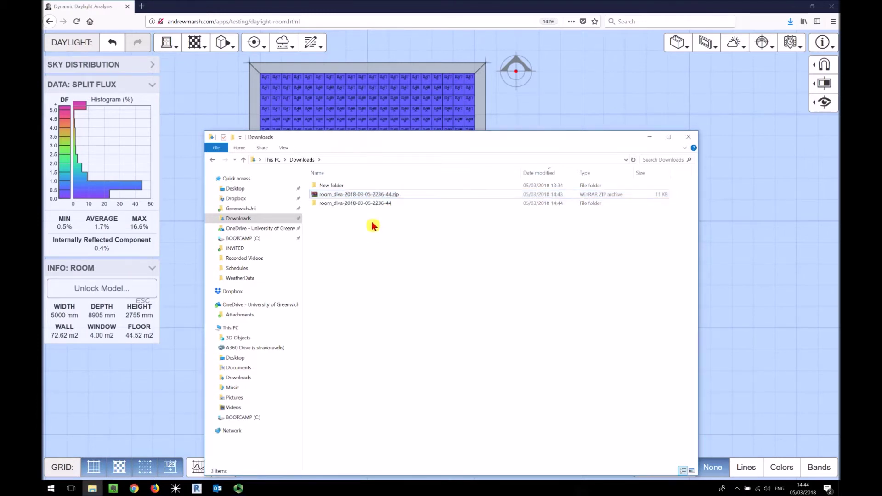
Open the extracted room_diva folder and run room_diva.bat, allowing it past Windows Defender SmartScreen.
double_click(379, 204)
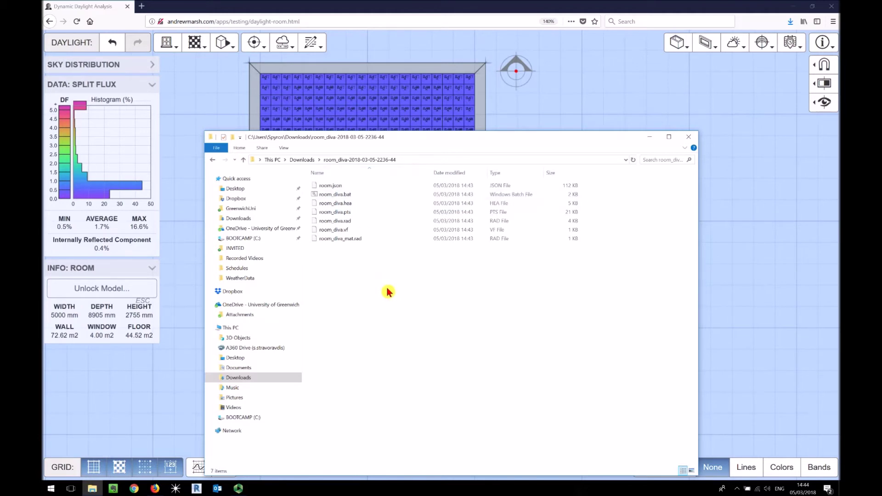
double_click(342, 197)
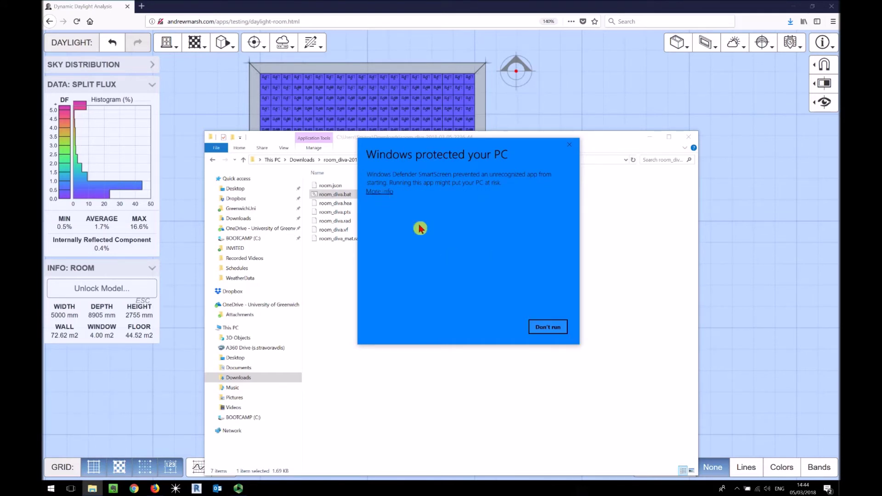
click(383, 193)
click(497, 328)
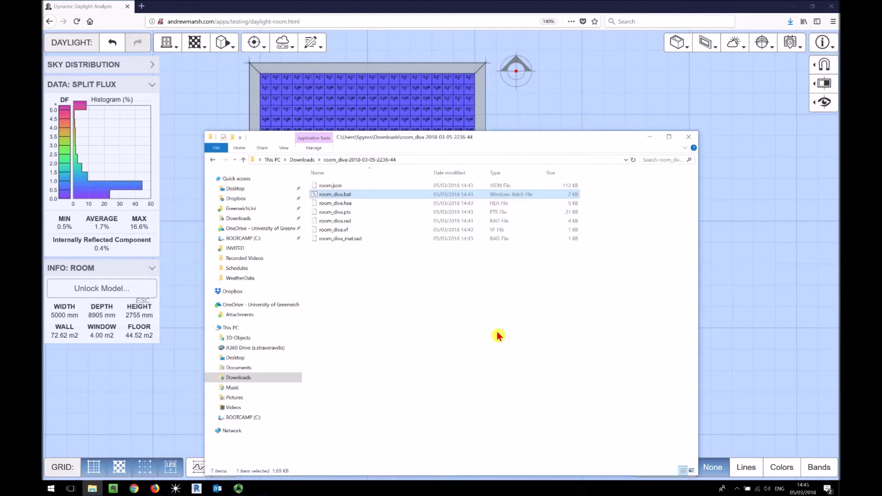
drag(267, 39, 274, 72)
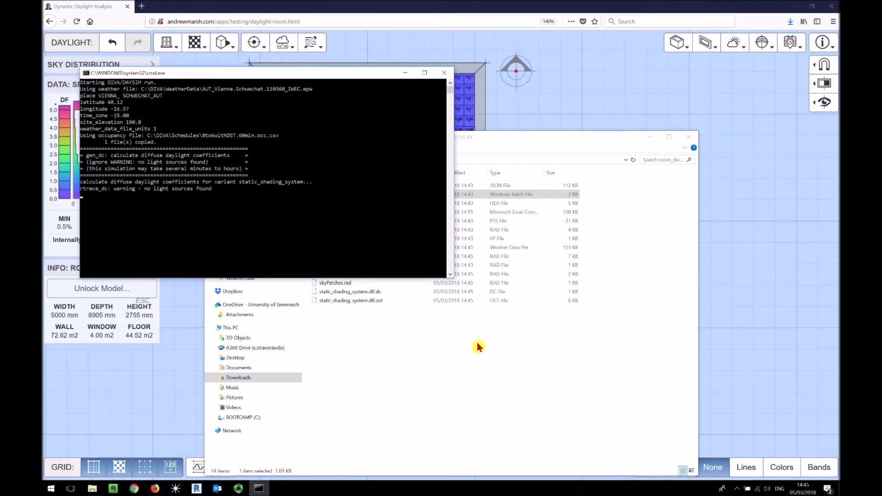
drag(250, 76, 257, 96)
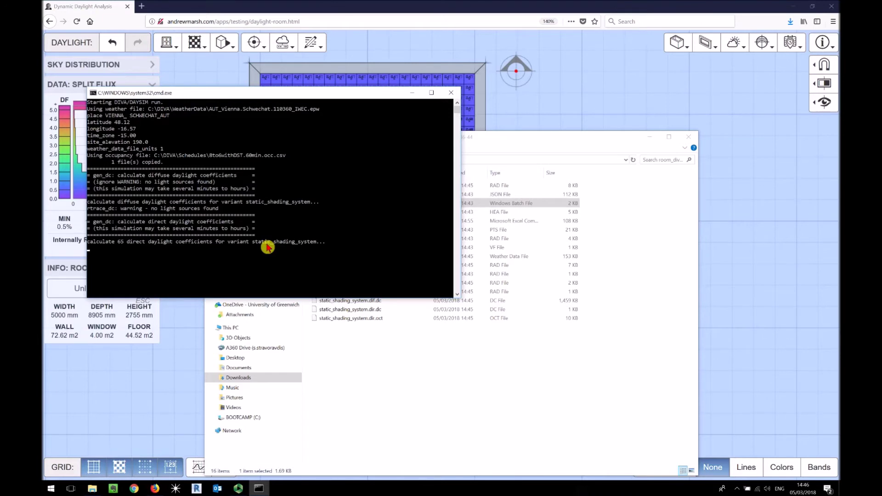
Examine the site, building and Radiance simulation parameters of room_diva.hea in Notepad++, close it, and move the folder window off the simulation console.
click(431, 415)
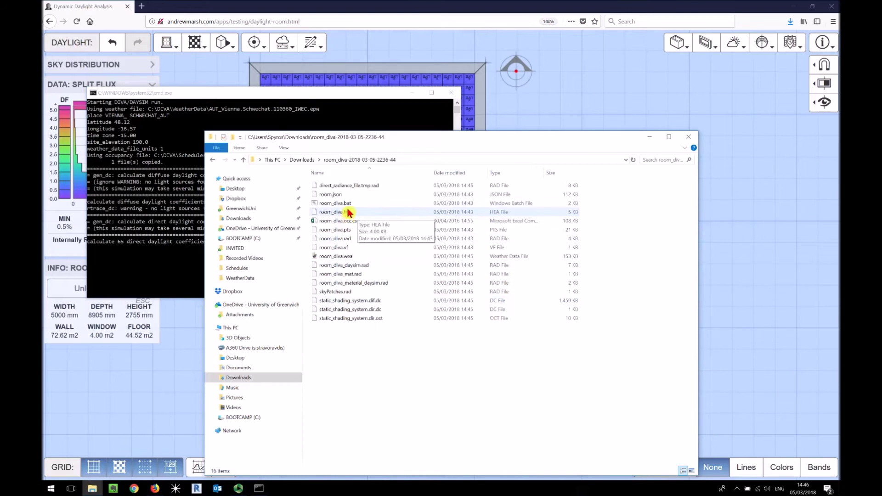
right_click(353, 215)
click(353, 214)
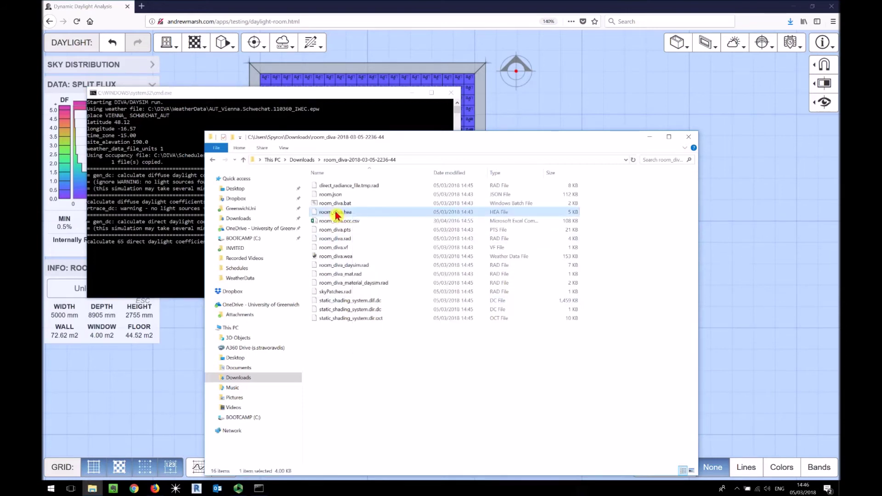
right_click(353, 214)
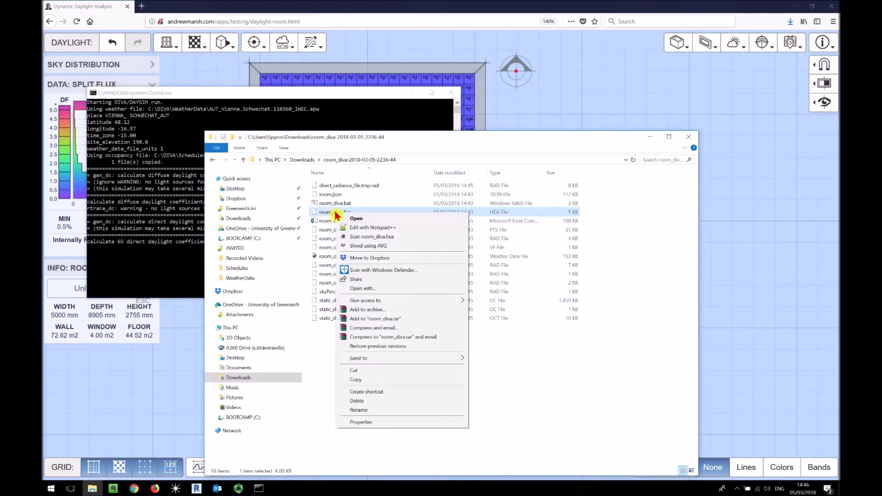
click(371, 227)
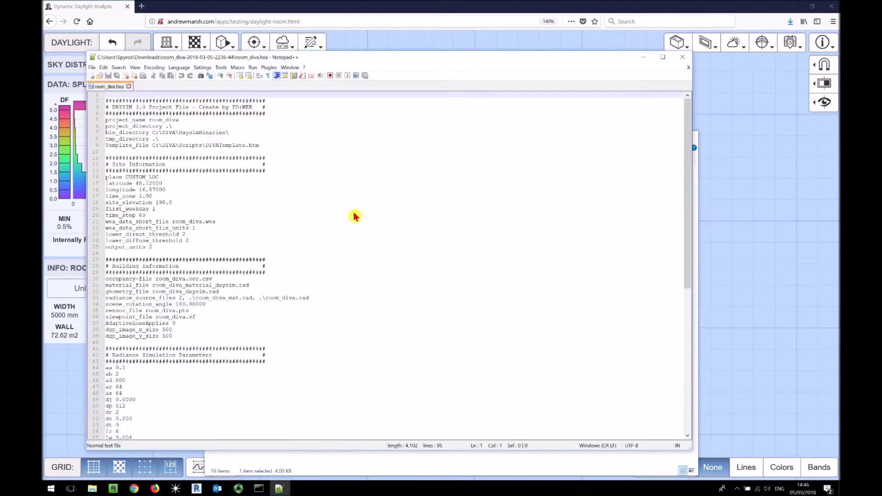
scroll(147, 198, down, 6)
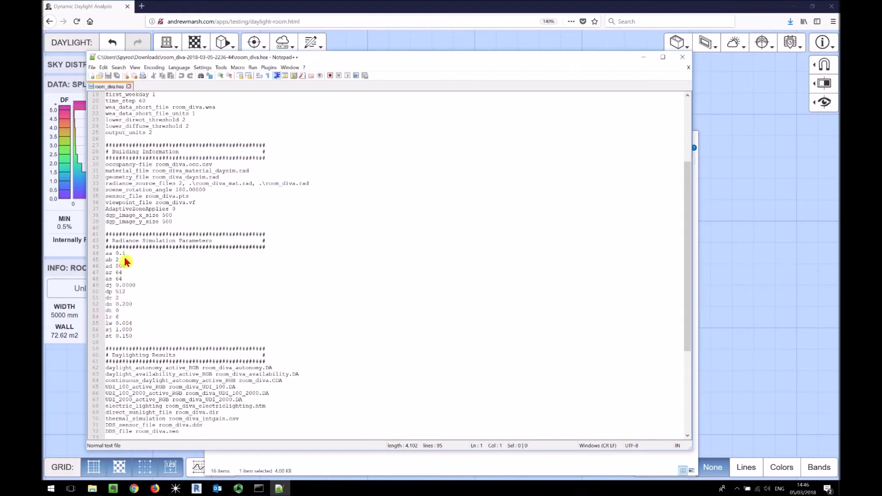
scroll(131, 275, down, 6)
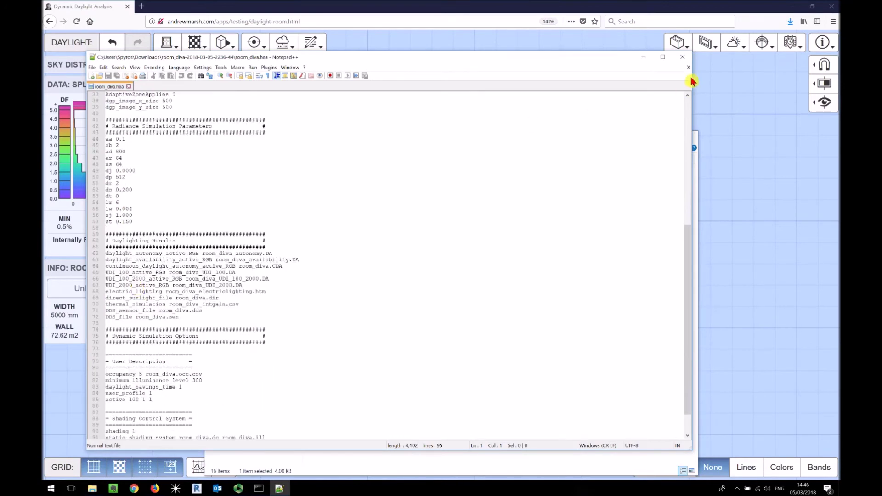
click(682, 57)
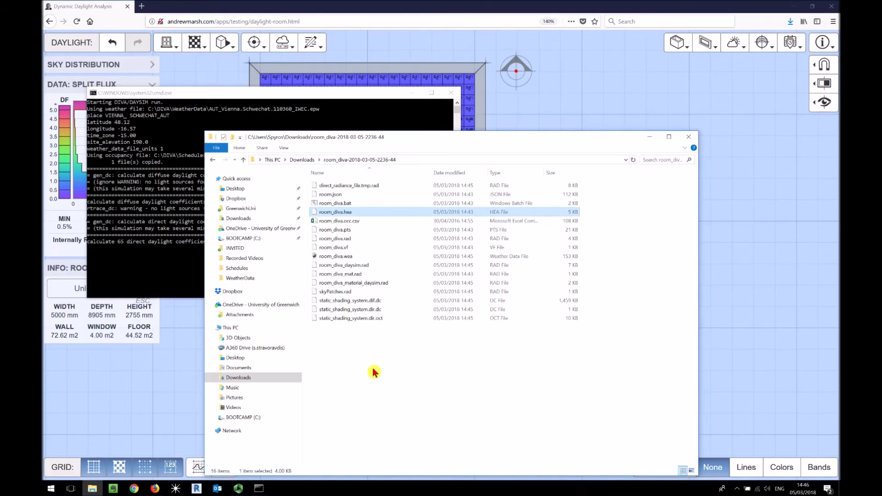
click(375, 372)
drag(450, 116, 446, 115)
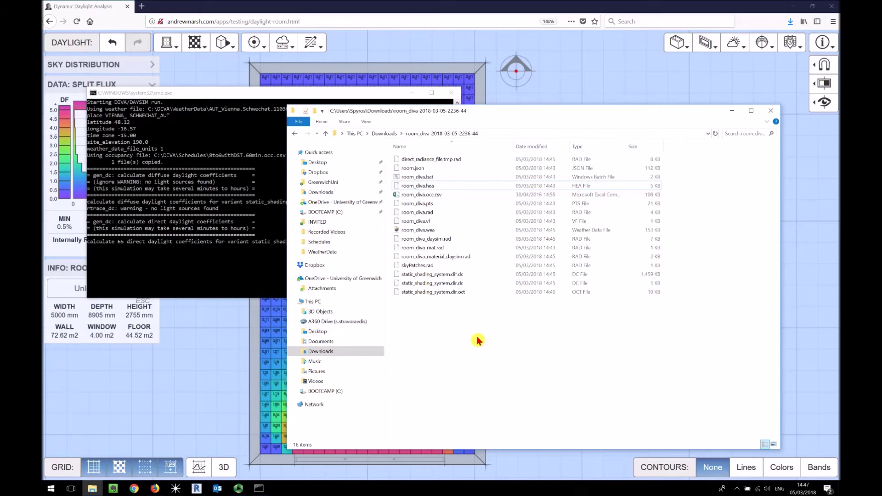
Switch to the browser, close the current Dynamic Daylight Analysis page and reopen andrewmarsh.com/apps/testing/daylight-room.html in a fresh tab.
click(176, 6)
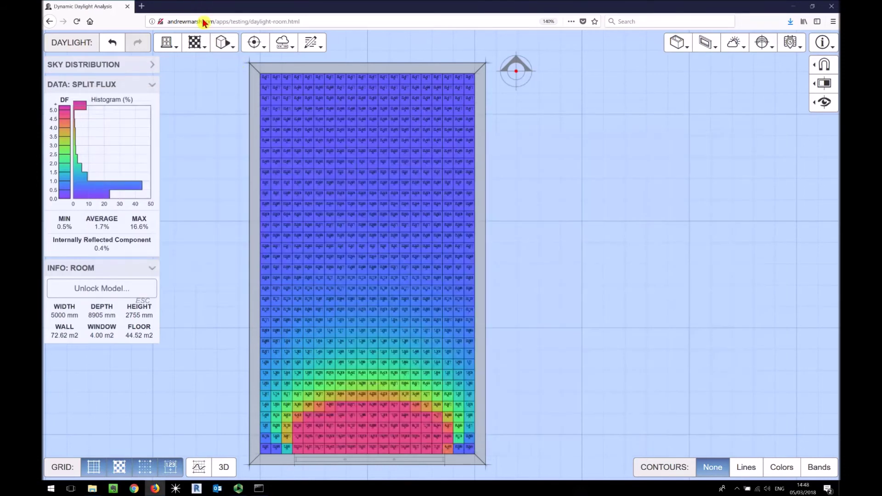
drag(254, 249, 282, 250)
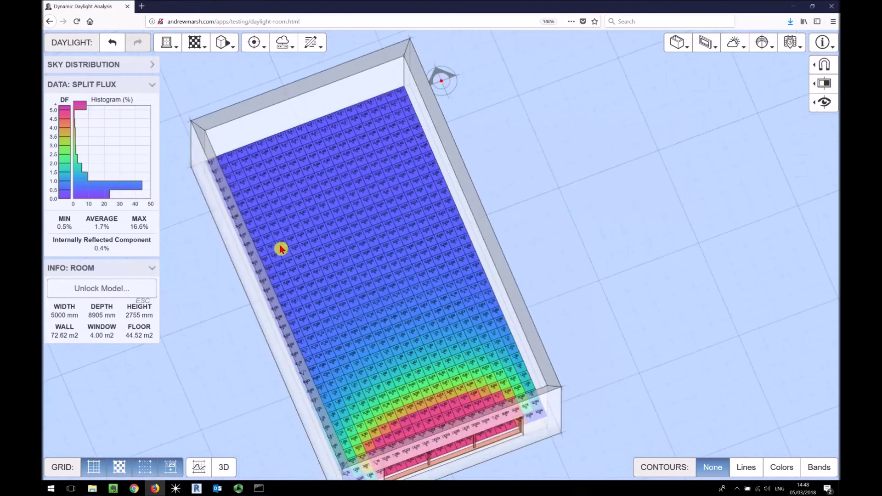
click(141, 6)
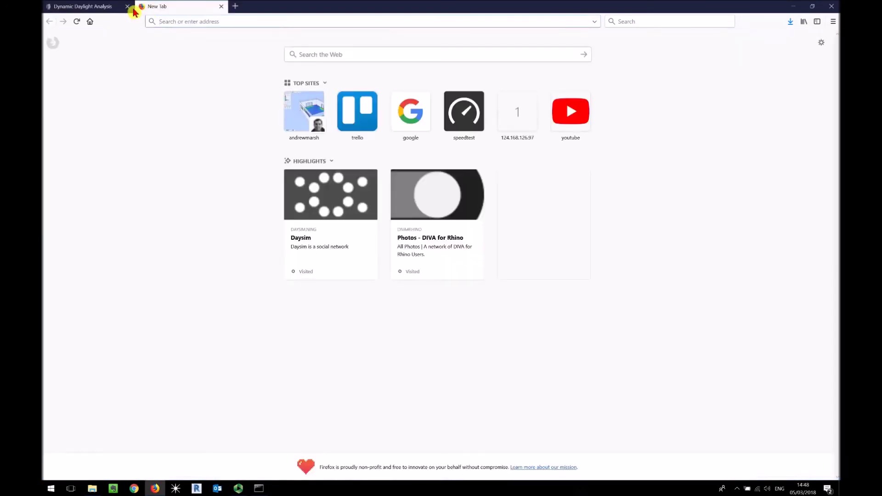
click(129, 7)
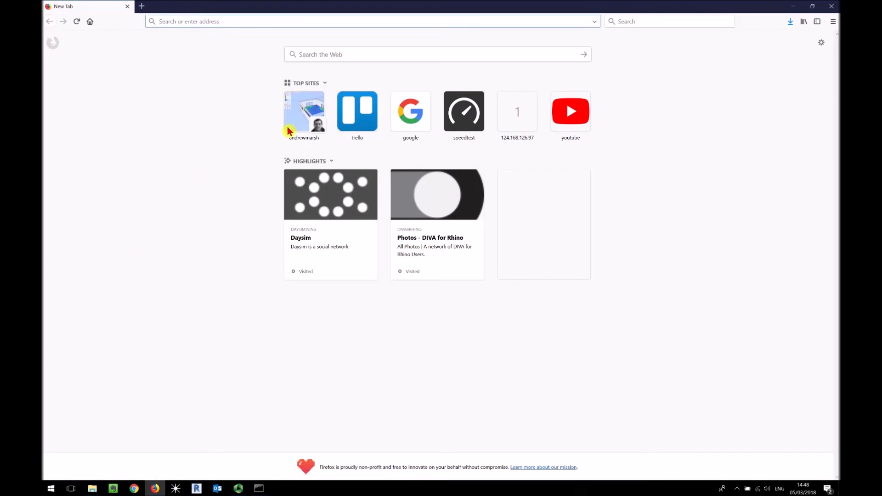
text(andrew)
key(Down)
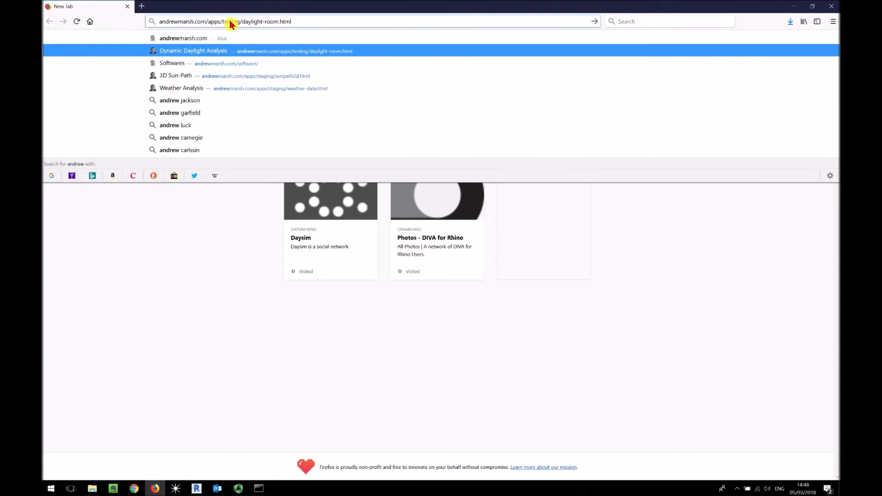
key(Return)
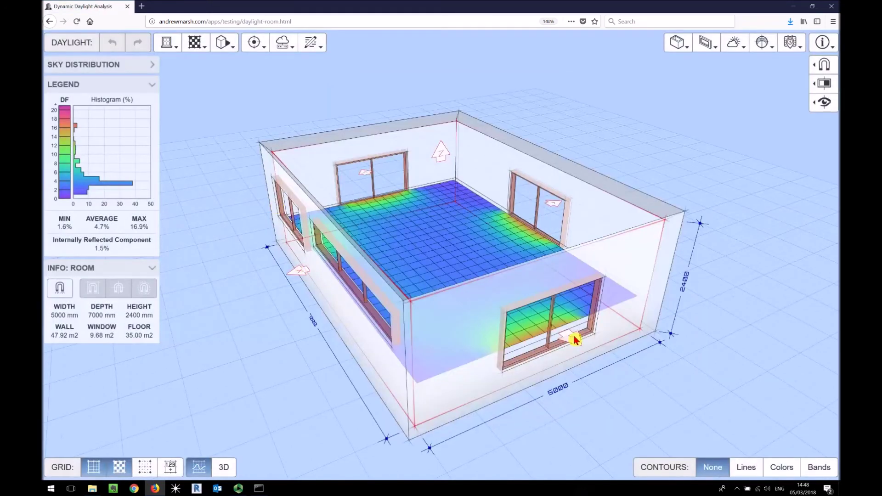
Enlarge the default room to 6200 mm wide and 7650 mm deep by moving two of its walls.
drag(303, 274, 241, 296)
drag(550, 358, 571, 385)
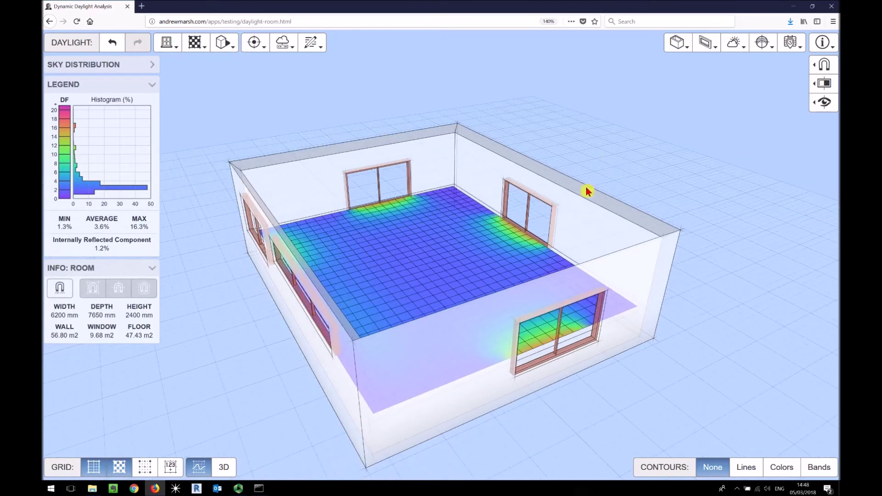
scroll(600, 219, up, 3)
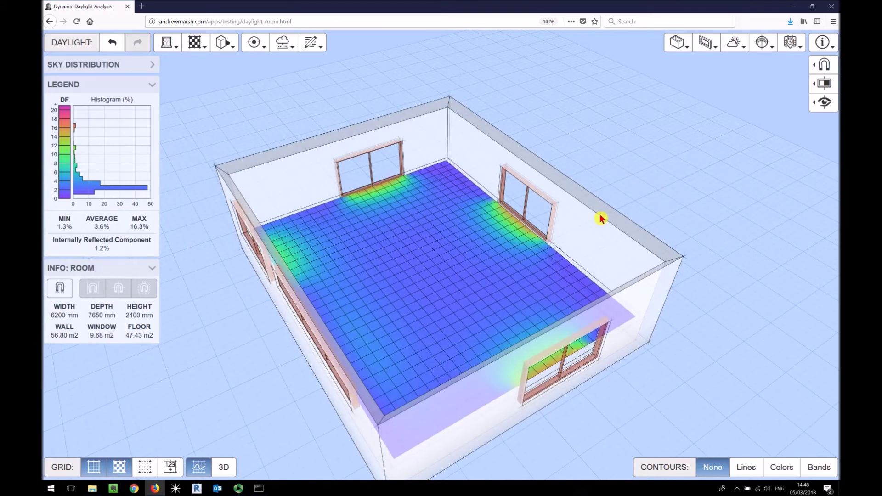
From the extracted room_diva folder in File Explorer, load room.json into the daylight page, with the simulation console minimized and the folder window moved aside.
click(93, 490)
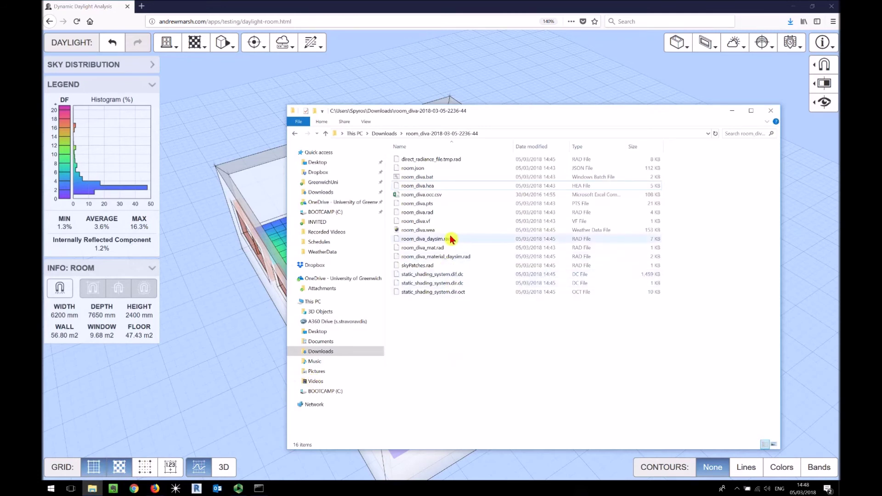
click(426, 170)
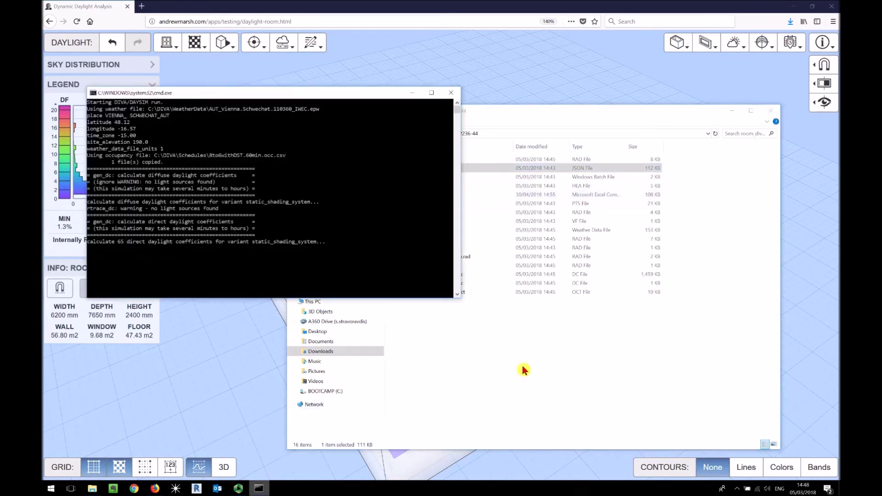
click(576, 360)
click(415, 93)
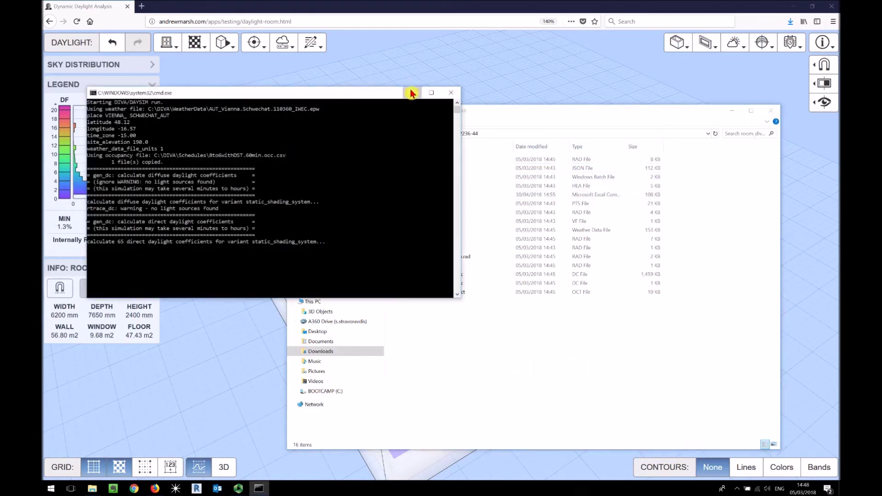
drag(496, 116, 669, 109)
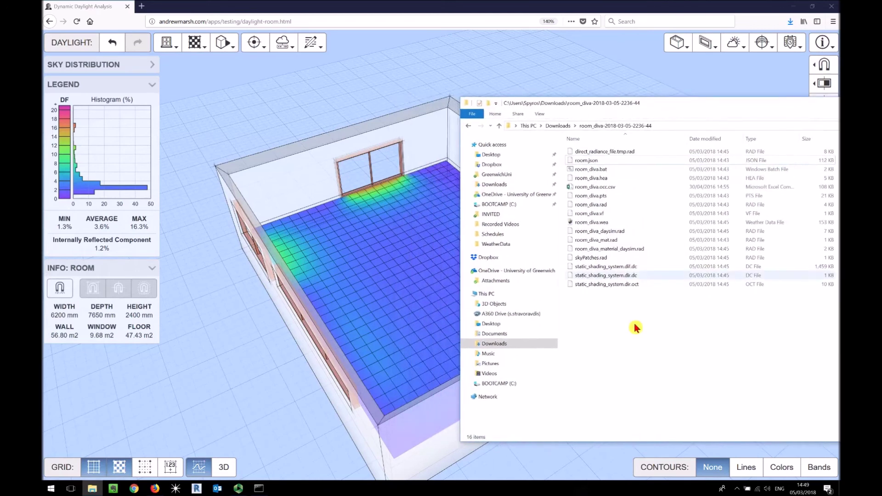
click(593, 162)
drag(592, 163, 358, 186)
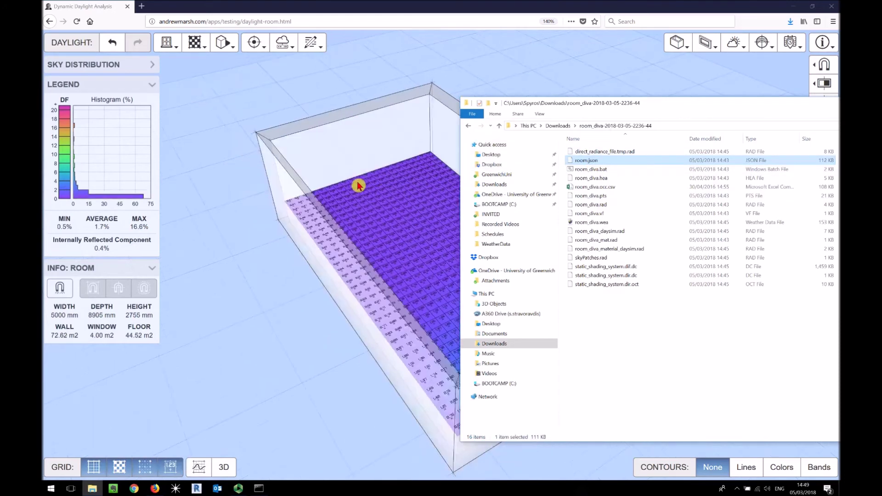
Inspect the reloaded room from its window side, check the simulation console's progress, and return to the browser.
click(518, 10)
drag(460, 315, 327, 328)
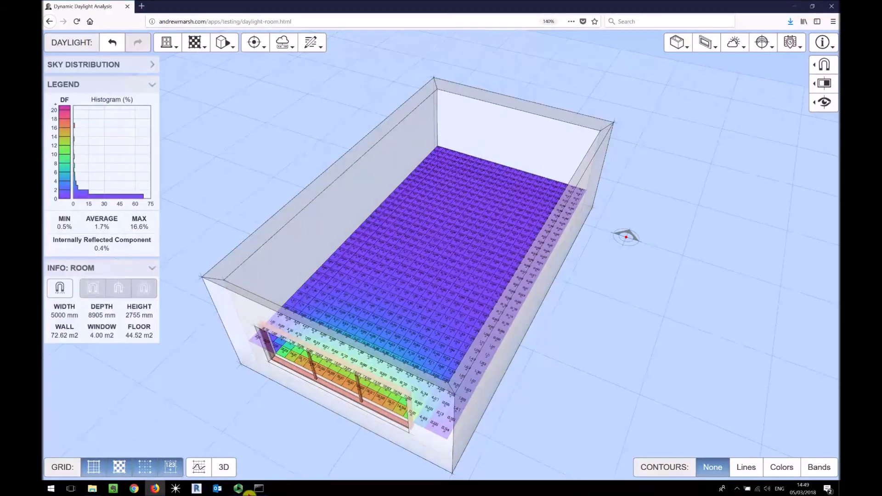
click(270, 487)
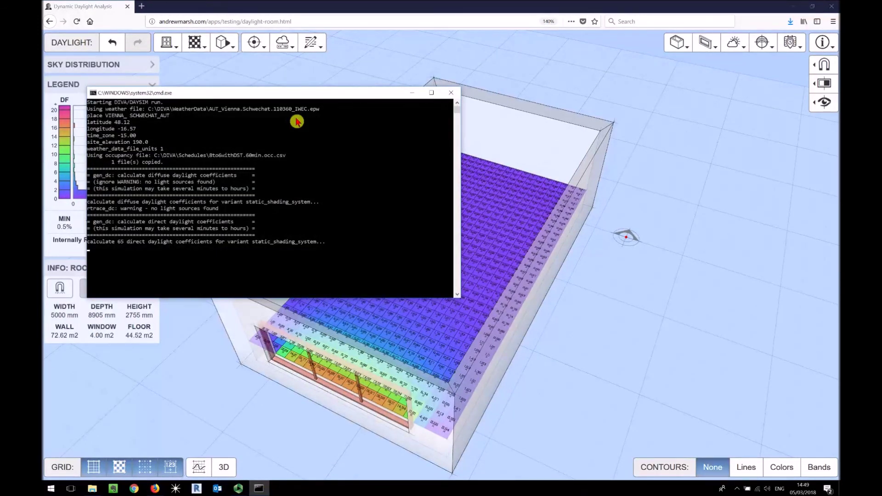
click(356, 8)
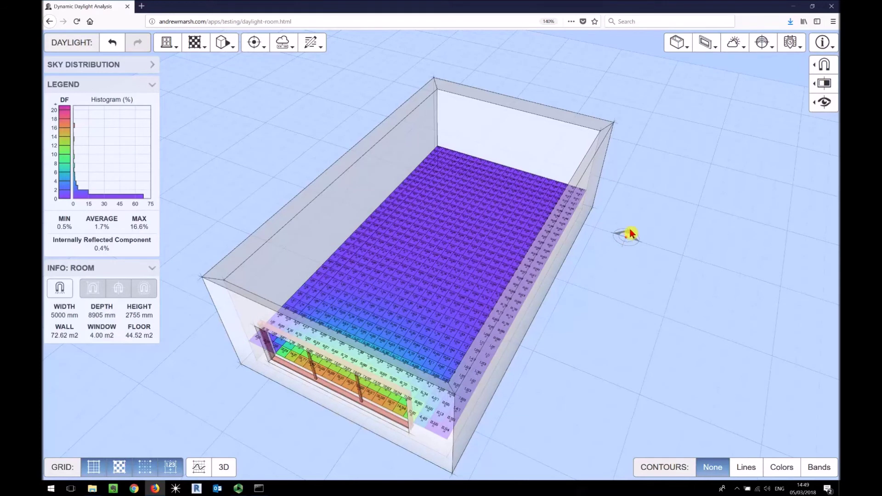
Rotate the model's north direction by setting the North Offset to -145°, and close the date, time and location settings.
mouse_move(634, 224)
drag(641, 204, 660, 211)
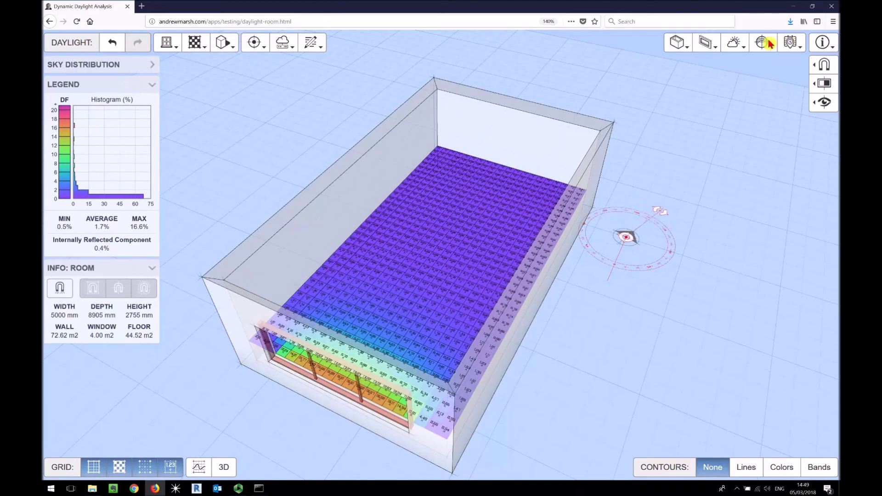
click(770, 44)
click(789, 42)
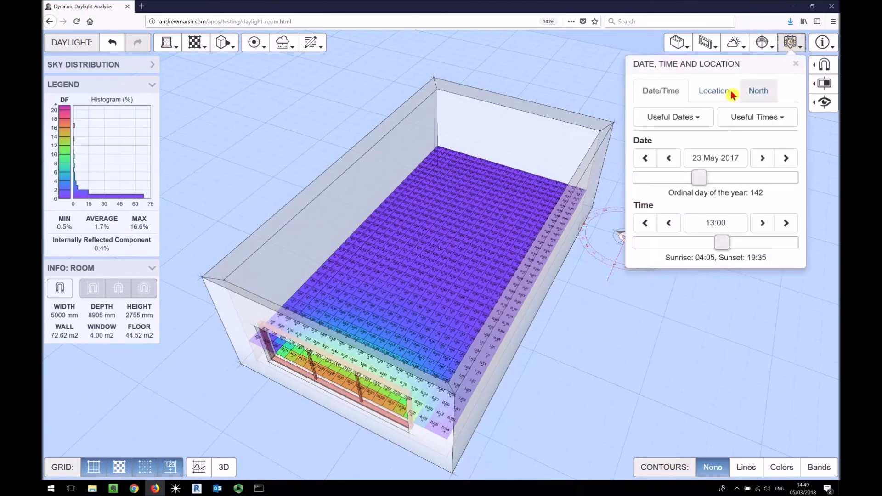
click(764, 90)
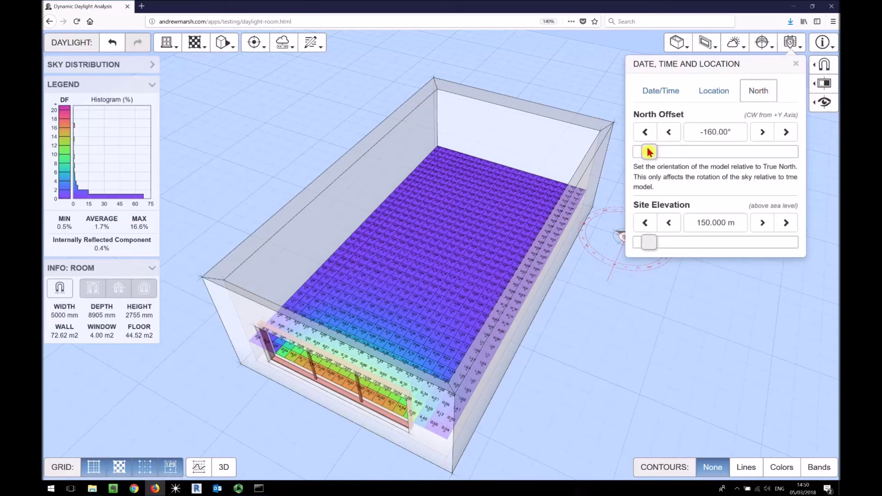
mouse_move(649, 152)
mouse_down()
mouse_move(659, 152)
mouse_move(650, 152)
mouse_up()
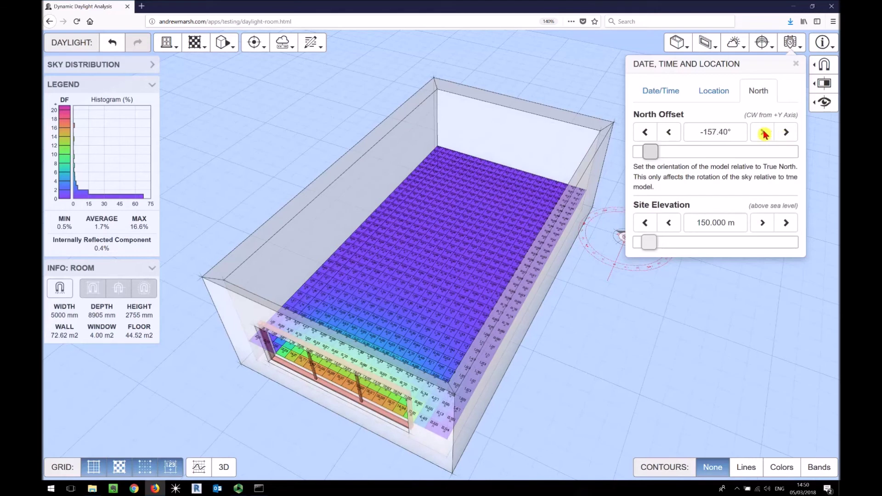
click(735, 133)
text(-145)
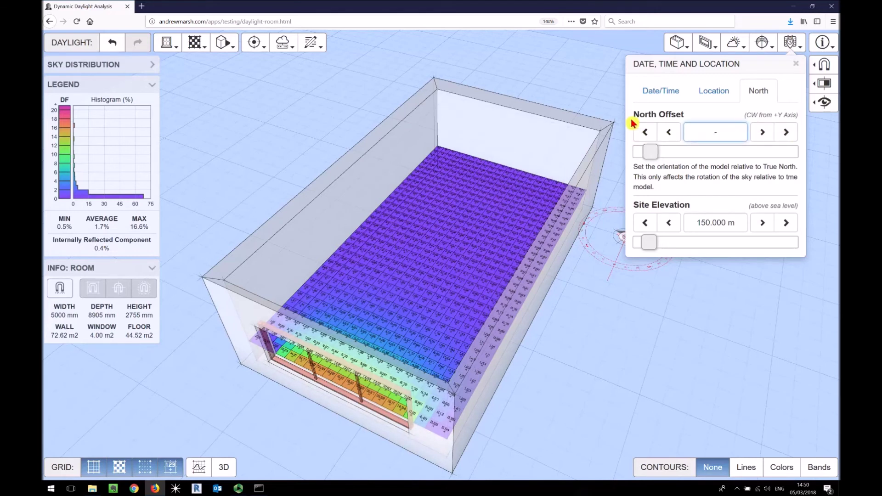
key(Return)
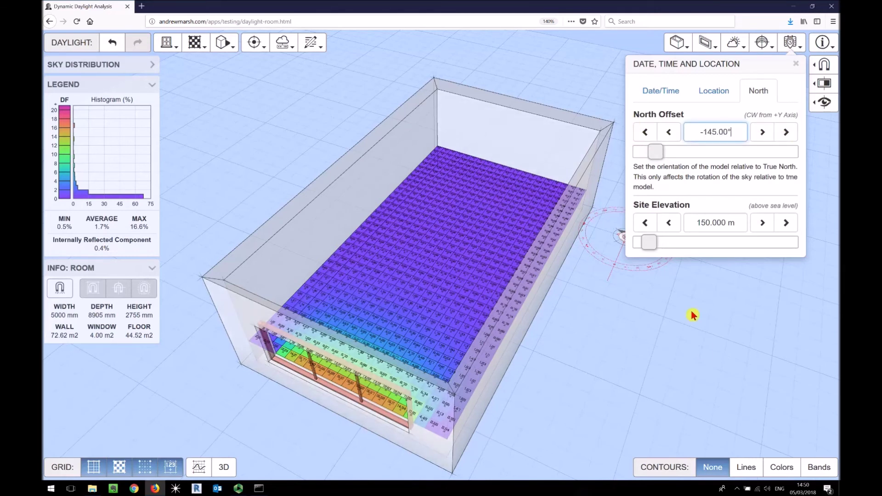
click(705, 354)
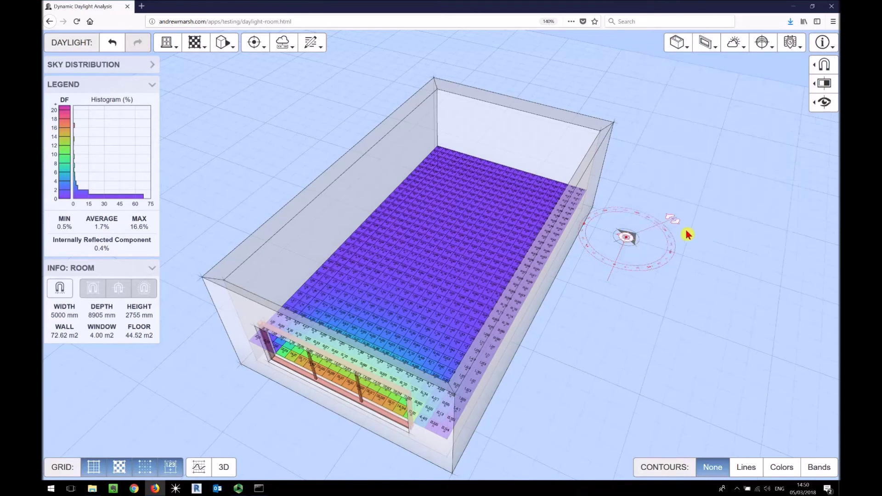
Generate and save the DIVA/DAYSIM ZIP using AUT_Vienna.Schwechat.110360_IWEC.epw, 8to6withDST.60min.occ.csv and 300 lux, then close the render server dialog.
click(280, 44)
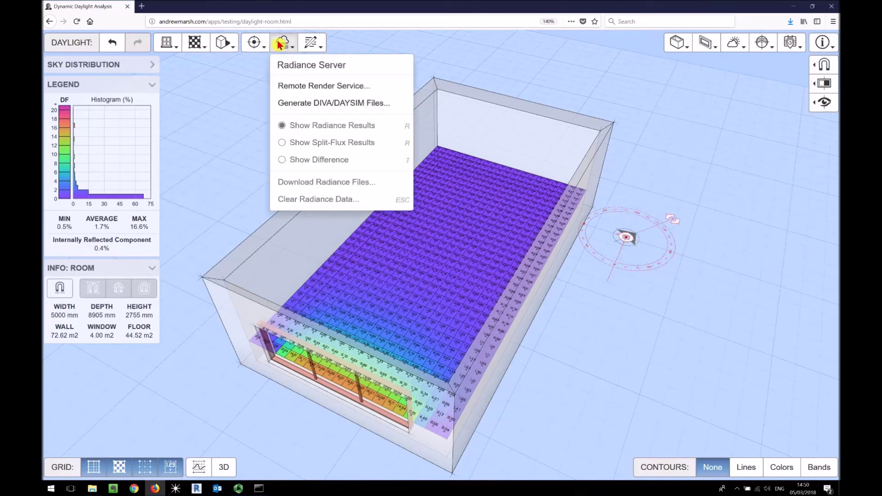
click(340, 102)
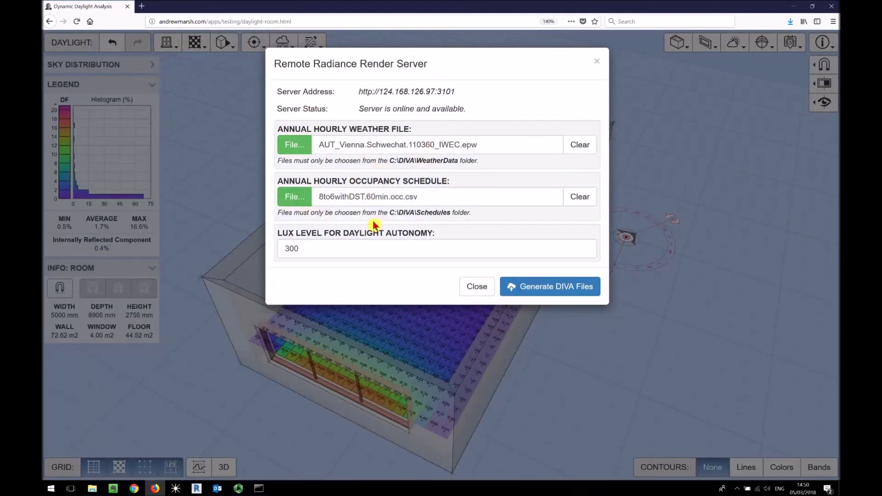
click(559, 288)
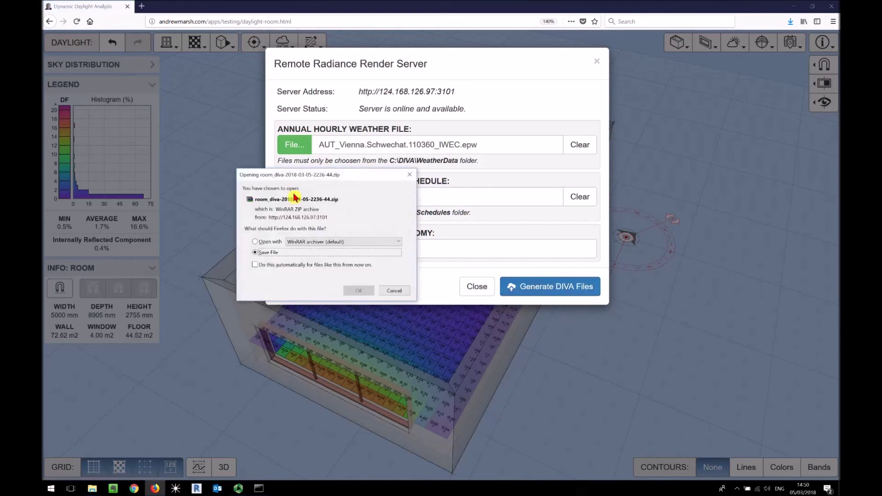
click(359, 290)
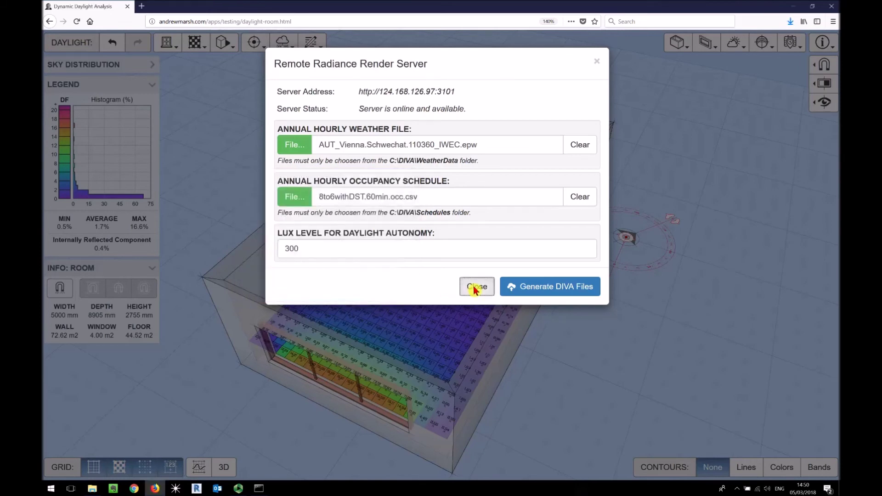
click(474, 287)
click(88, 490)
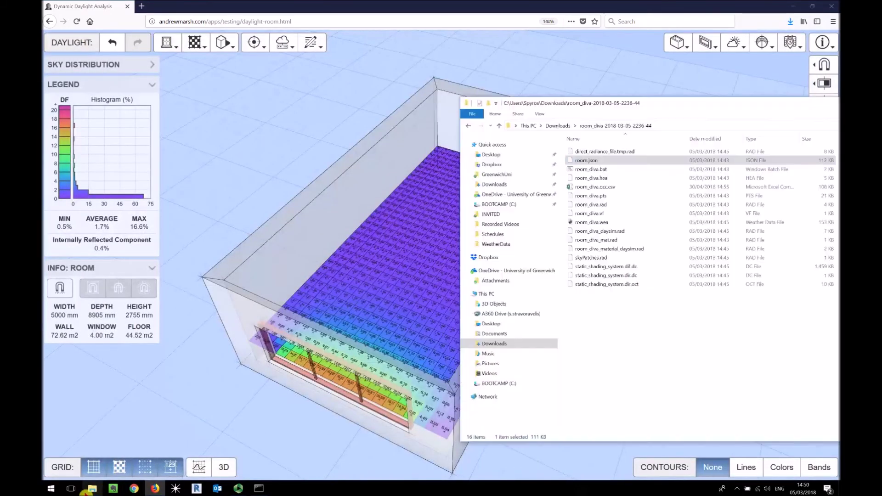
drag(597, 105, 428, 116)
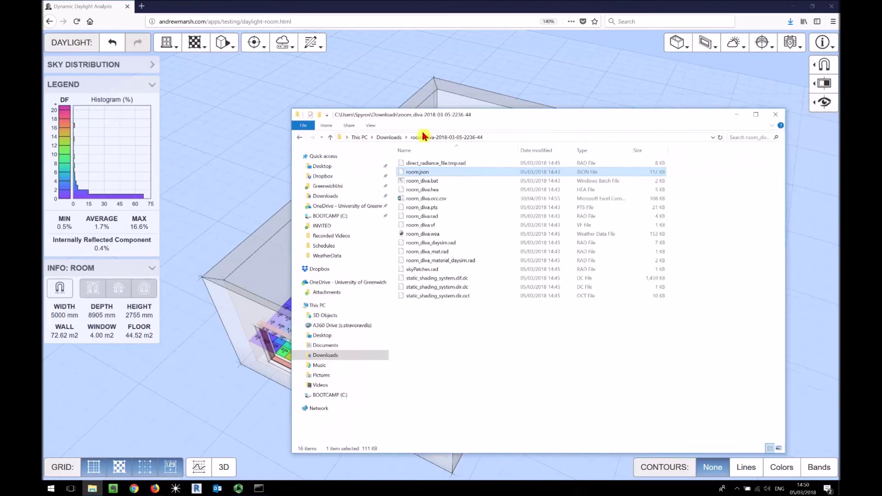
click(390, 136)
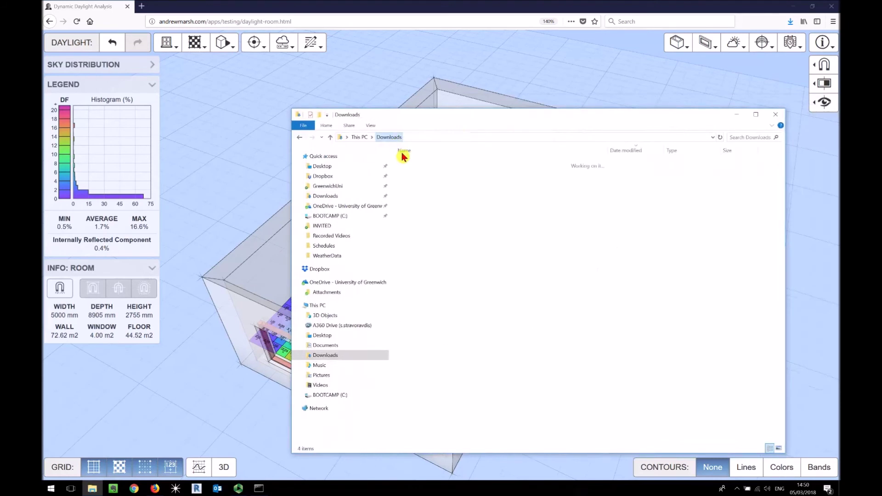
click(470, 211)
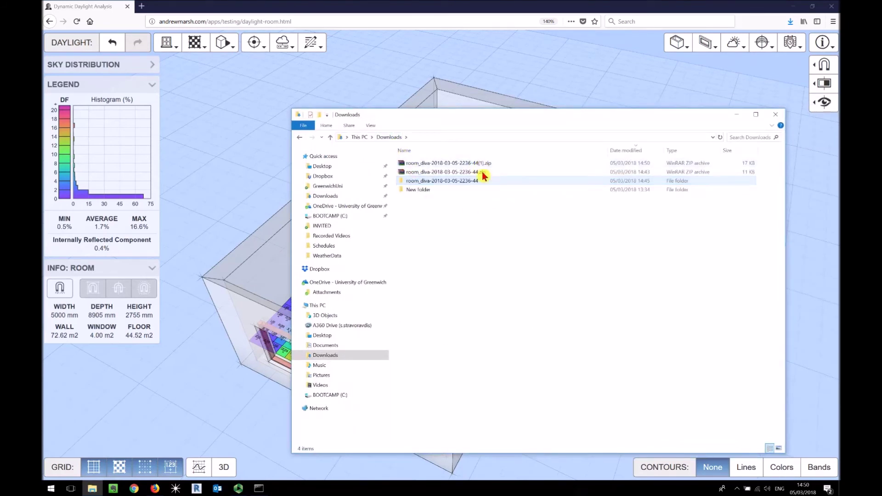
click(467, 163)
right_click(467, 164)
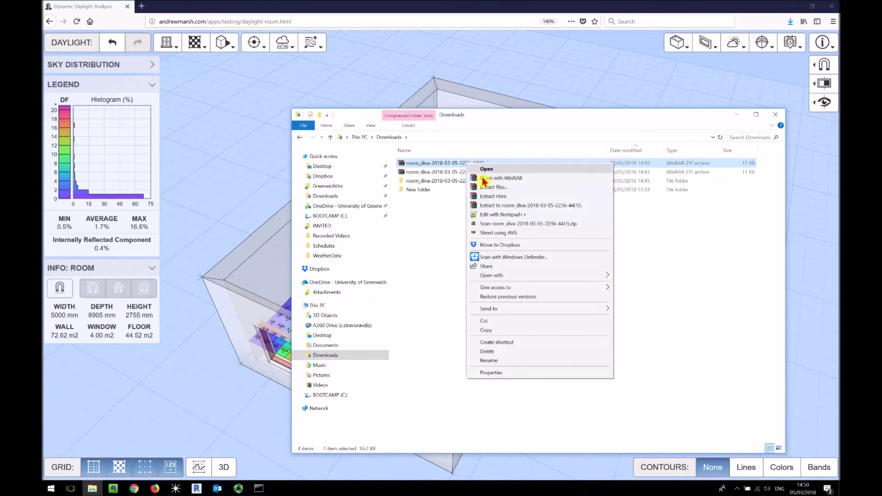
click(506, 203)
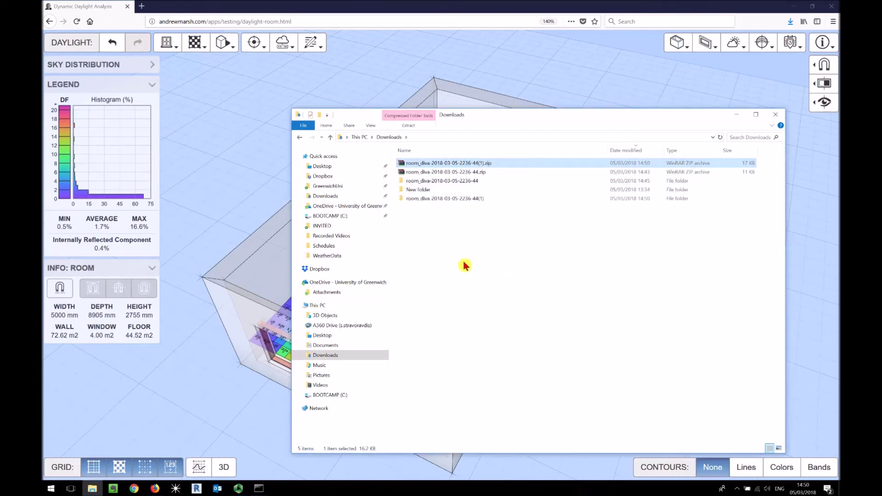
click(452, 228)
double_click(452, 202)
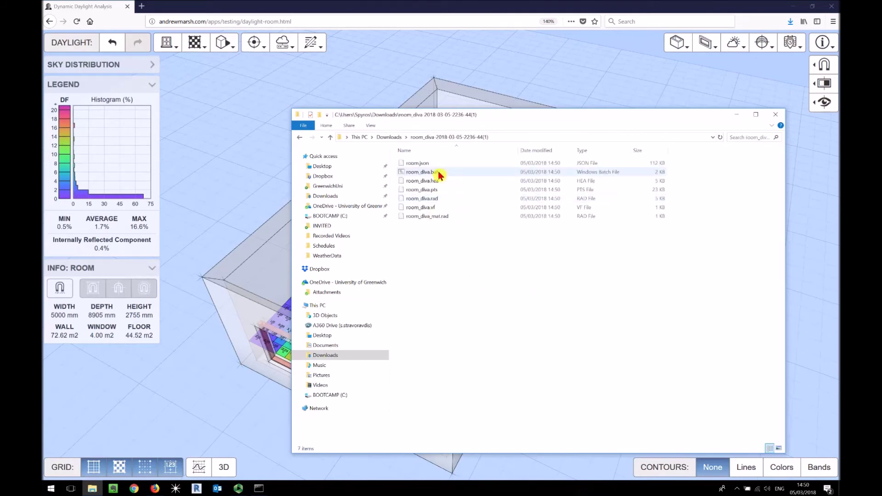
click(436, 173)
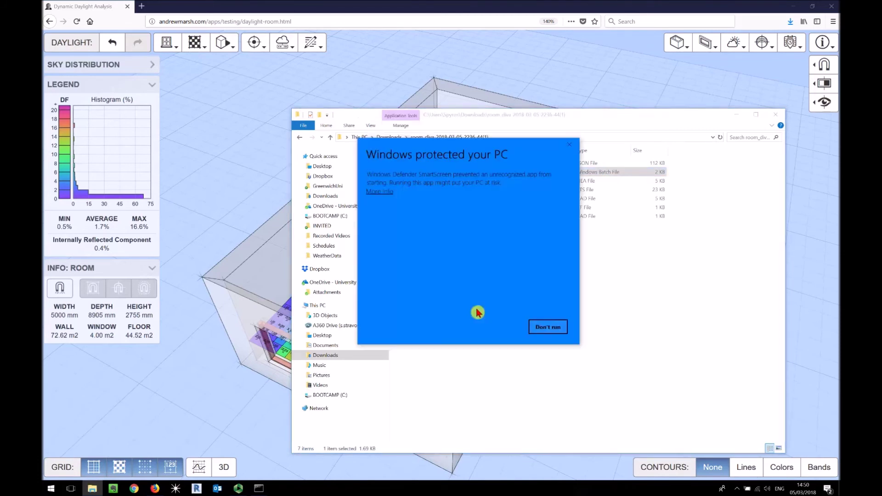
click(384, 194)
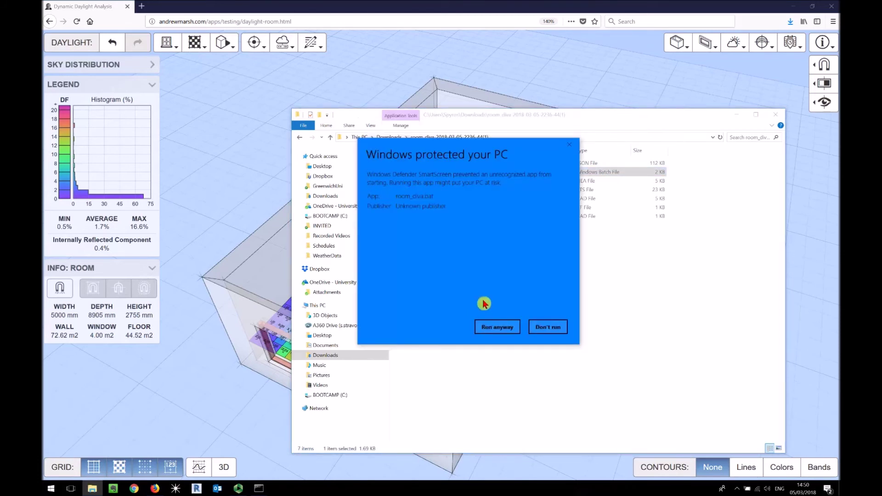
click(498, 328)
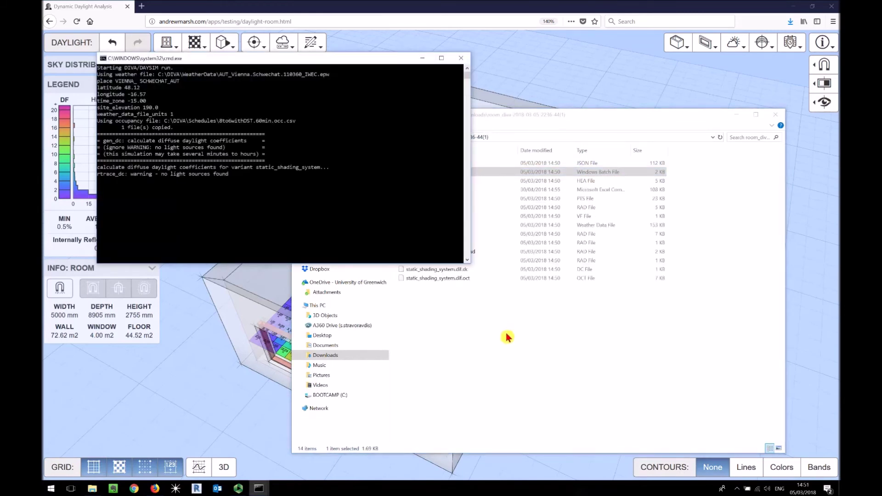
click(505, 349)
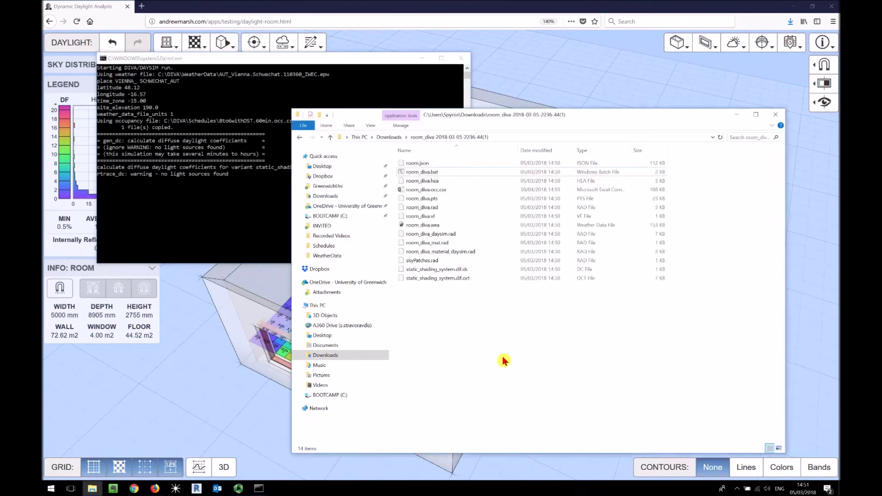
click(389, 137)
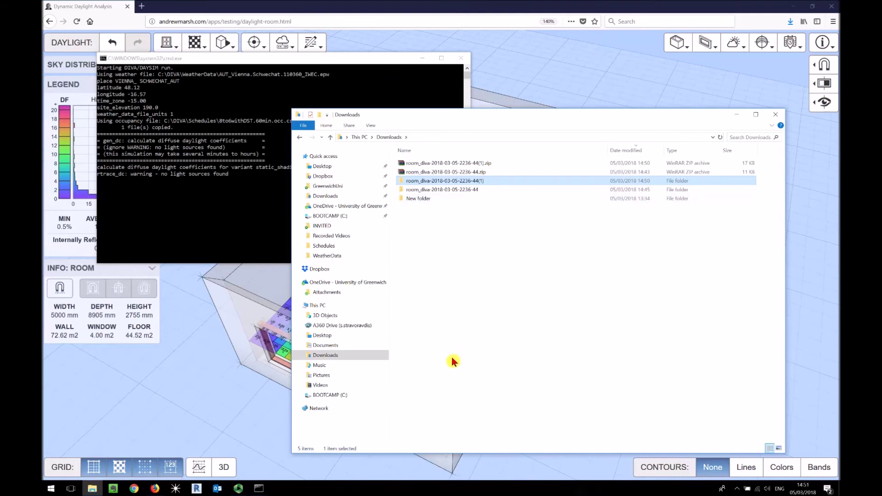
Check the computer's CPU performance in Task Manager while the simulations run, and close Task Manager.
right_click(419, 490)
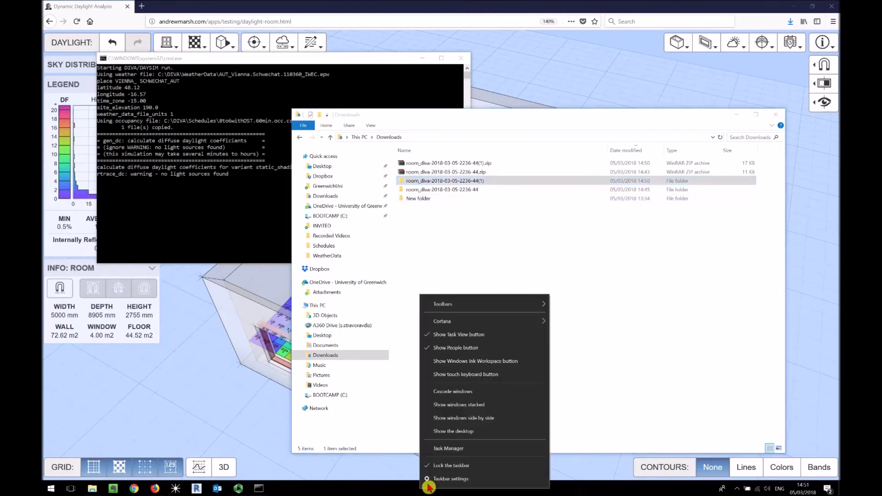
click(450, 448)
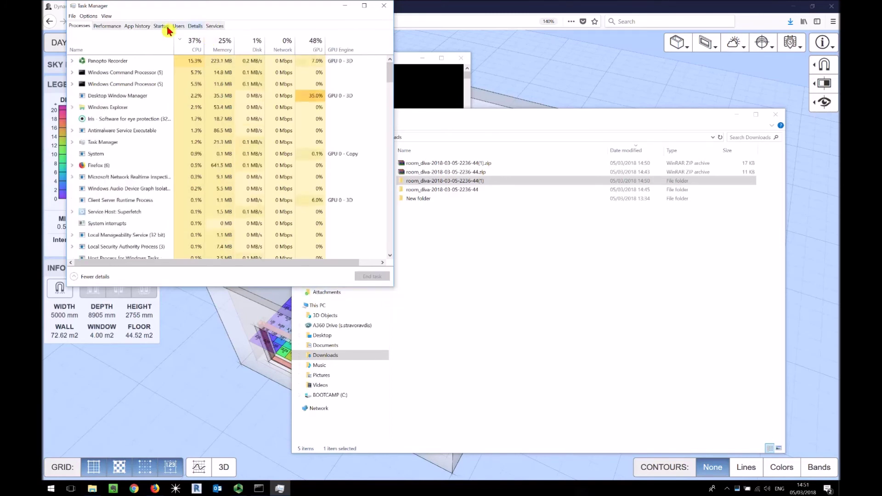
click(105, 27)
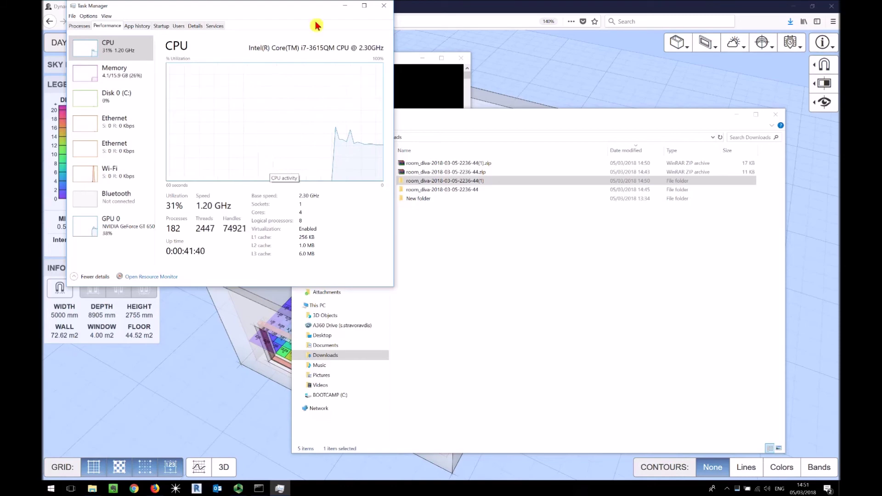
click(383, 5)
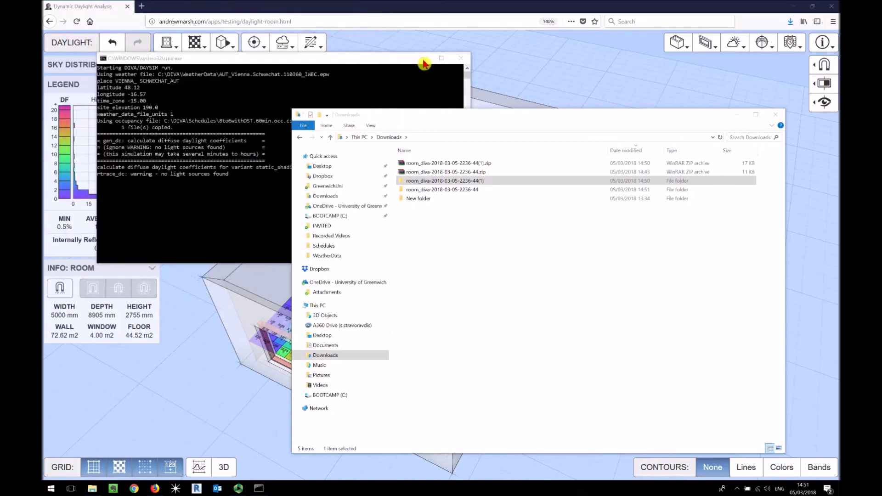
Check the progress of both DIVA/DAYSIM simulation consoles and minimise each one.
drag(374, 58, 423, 115)
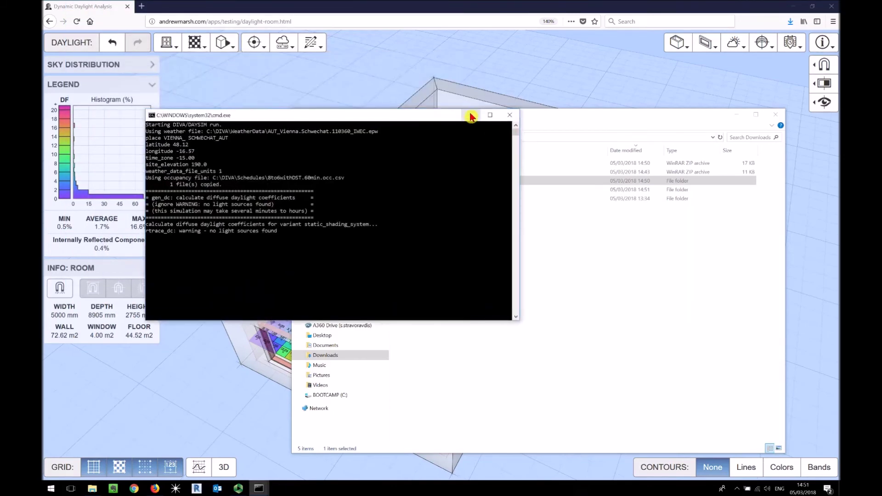
click(470, 114)
mouse_move(259, 488)
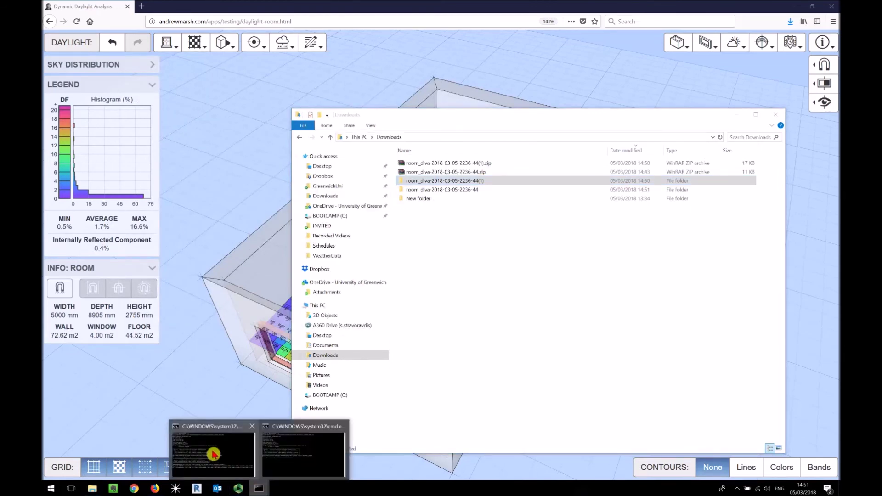
click(213, 454)
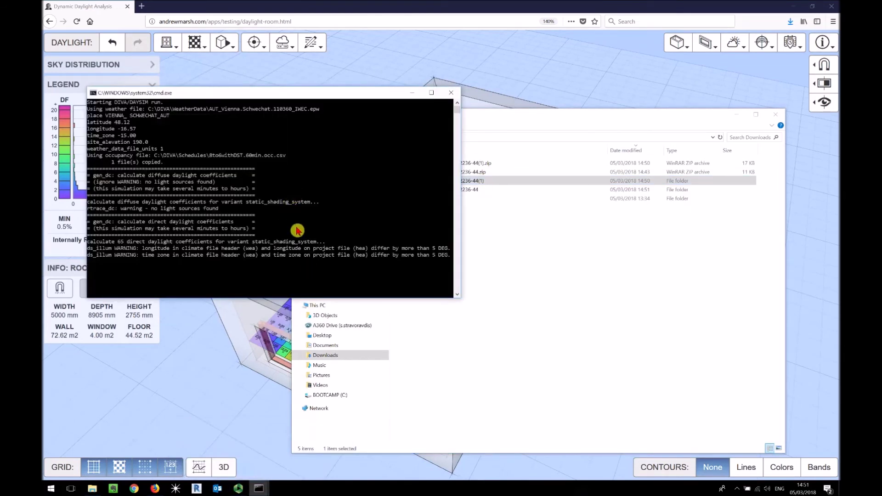
click(413, 92)
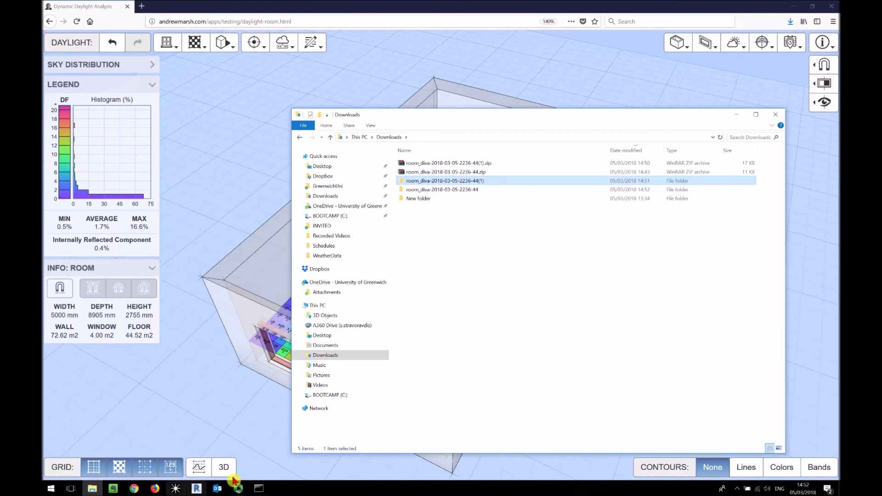
click(581, 326)
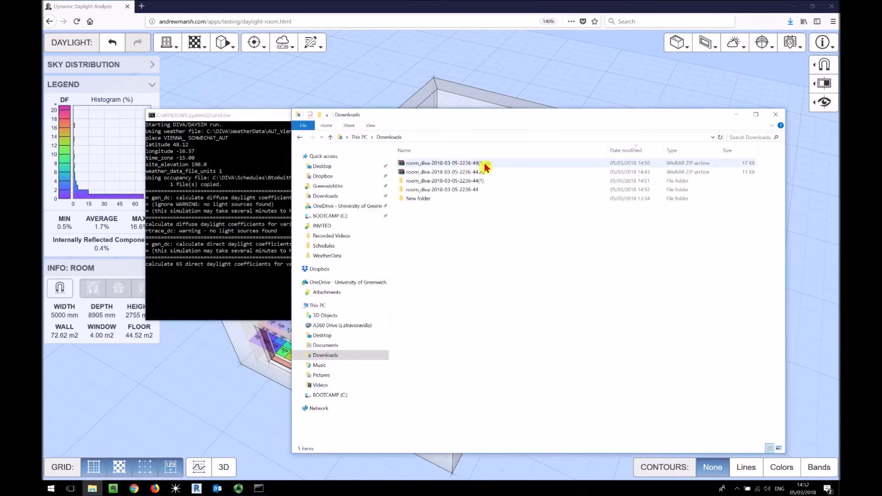
click(455, 190)
double_click(455, 190)
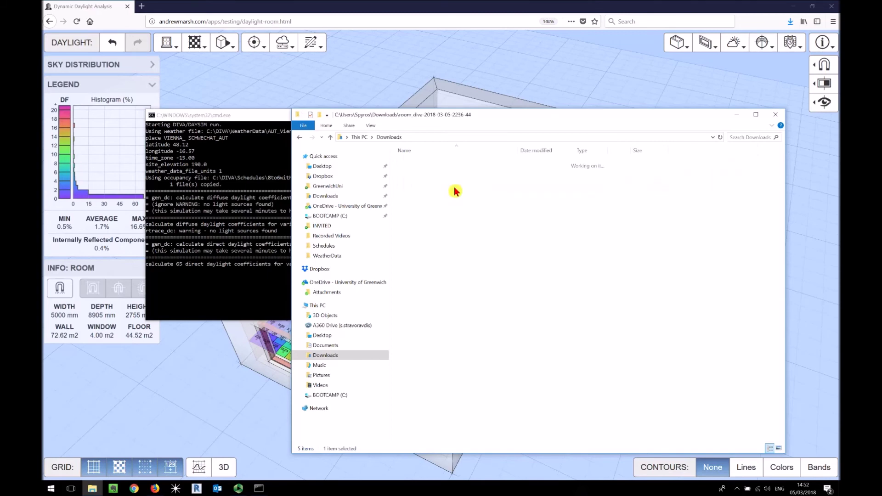
click(252, 115)
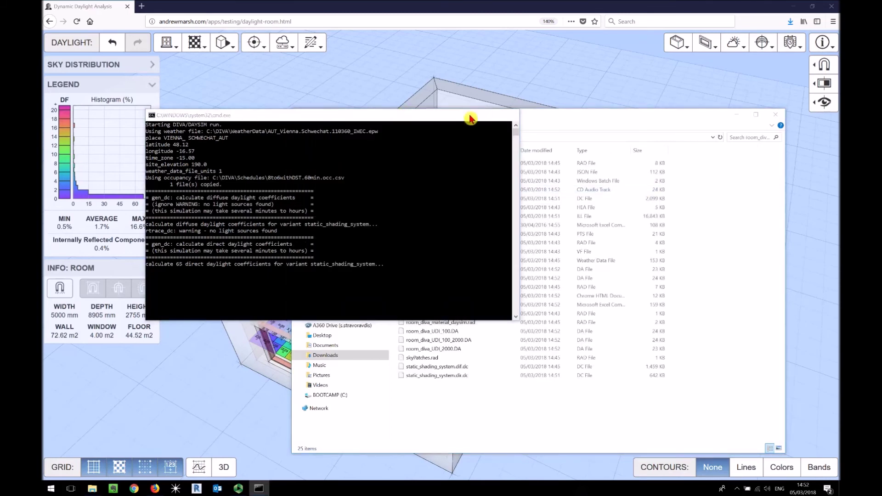
click(469, 115)
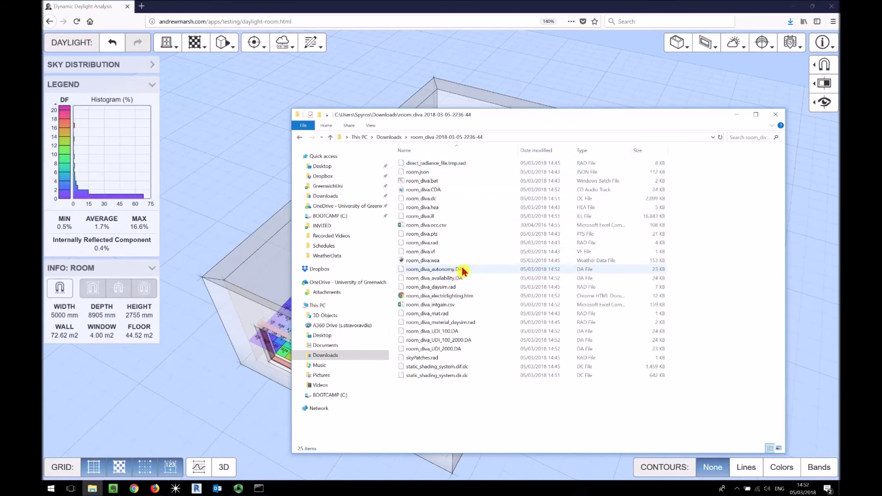
Load room_diva_autonomy.DA from the results folder onto the room model in the browser.
click(445, 270)
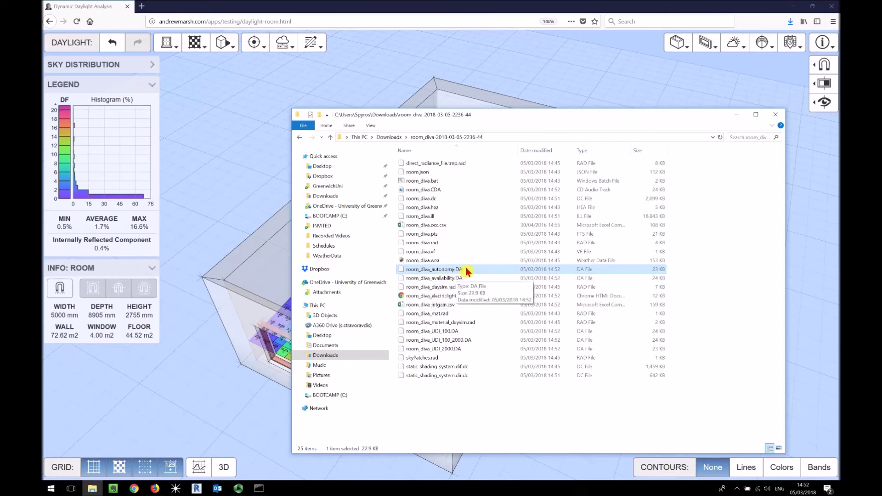
drag(446, 114, 568, 104)
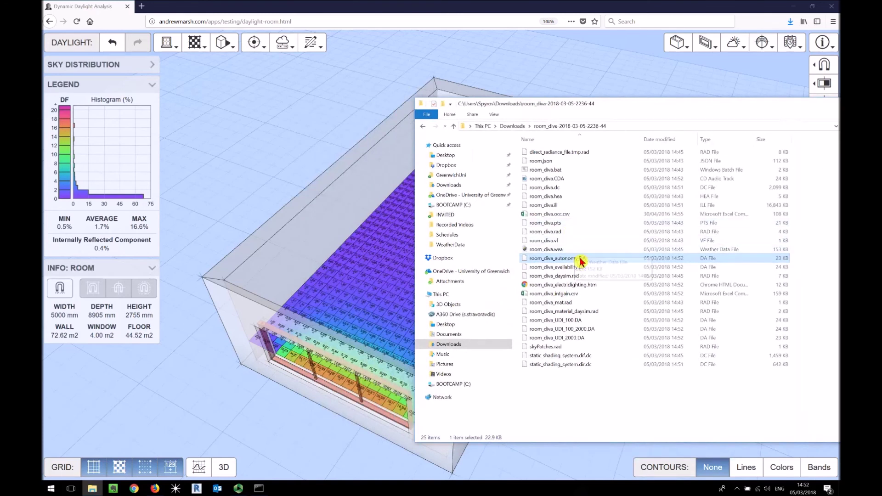
drag(583, 261, 285, 239)
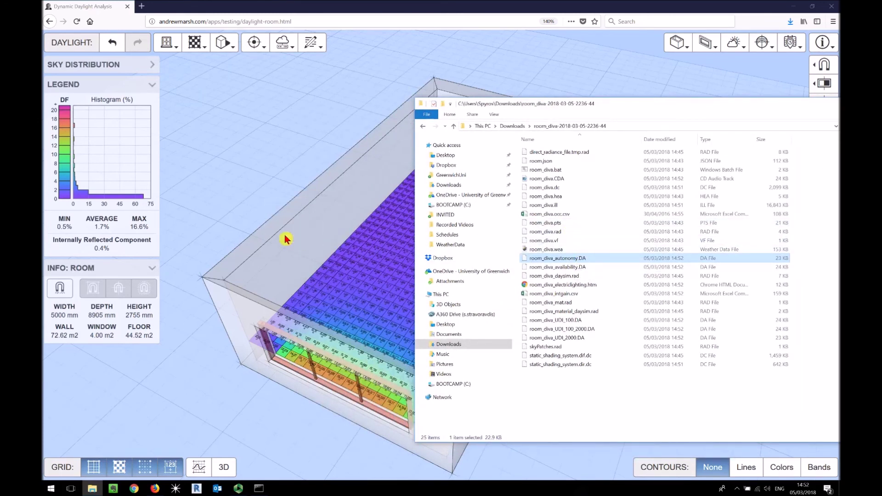
click(294, 266)
mouse_move(358, 274)
mouse_down()
mouse_move(402, 276)
mouse_move(315, 318)
mouse_move(329, 330)
mouse_move(344, 330)
mouse_move(334, 287)
mouse_move(354, 277)
mouse_up()
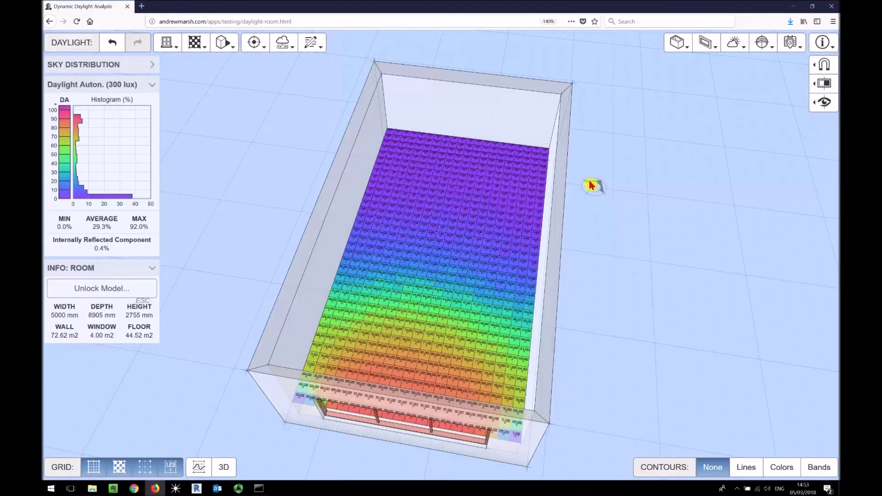
Reload the room from room.json in the first simulation's folder and apply room_diva_autonomy.DA to it again.
click(92, 489)
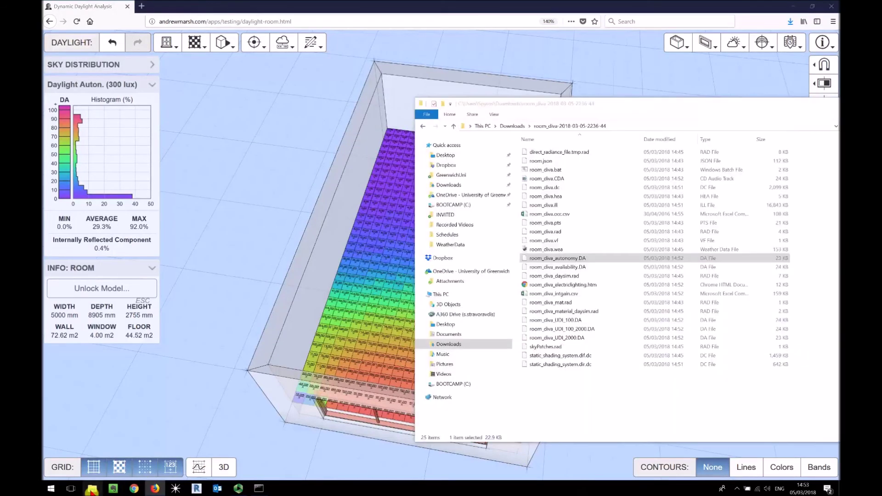
click(543, 163)
drag(546, 165, 296, 195)
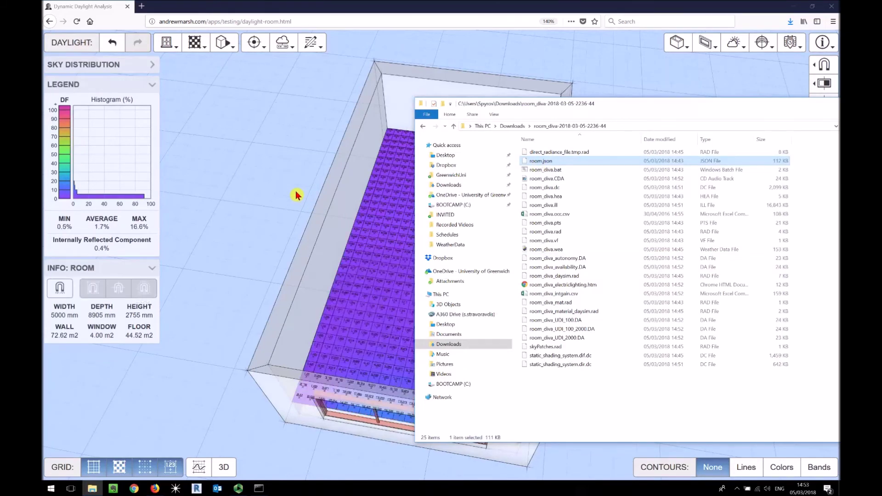
drag(649, 107, 818, 84)
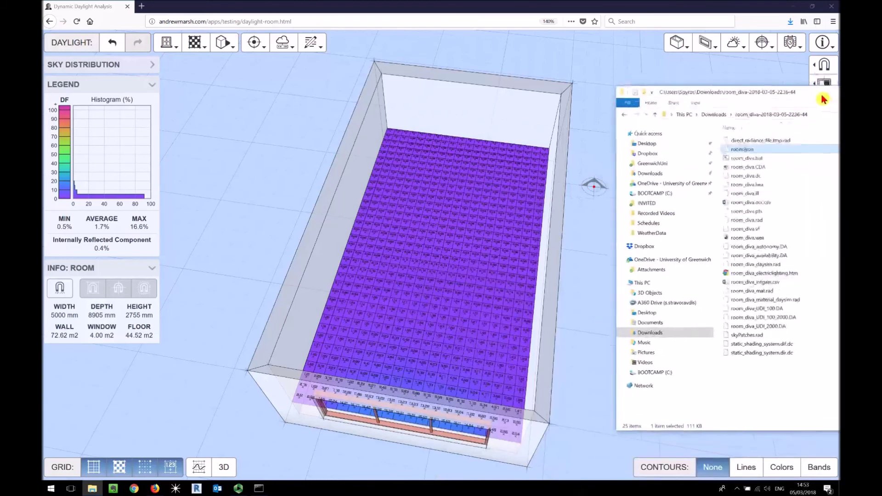
click(763, 249)
drag(765, 251, 403, 258)
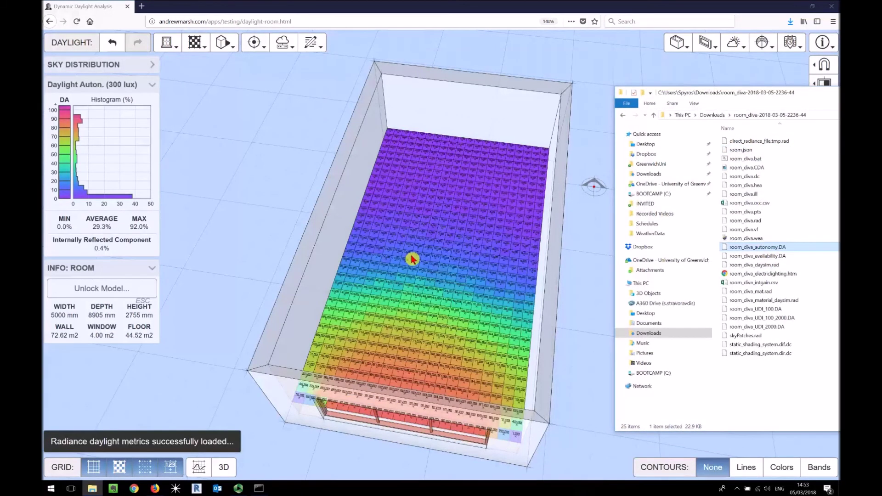
Examine the 300 lux daylight autonomy distribution across the room grid in plan and perspective views.
click(420, 329)
drag(419, 328, 423, 323)
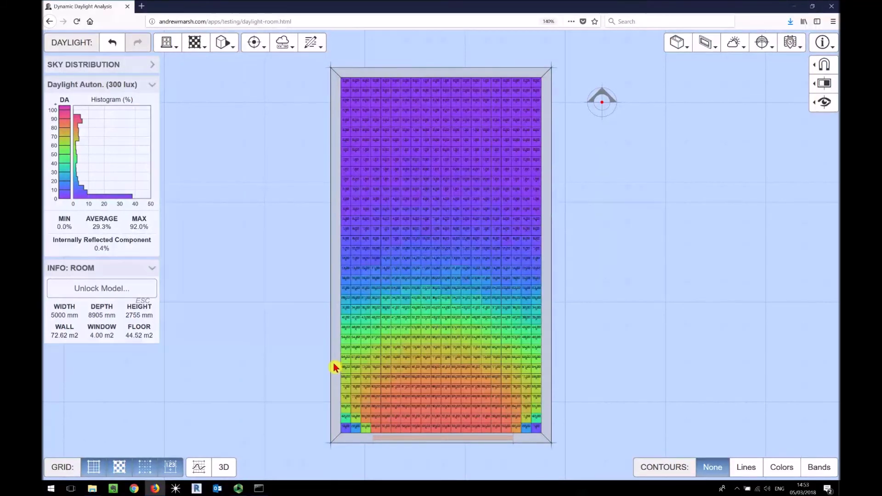
key(F8)
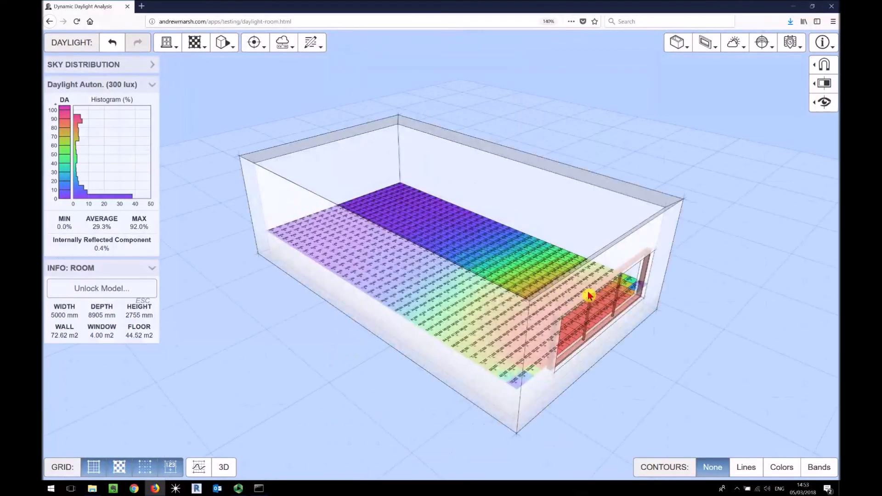
drag(582, 294, 587, 293)
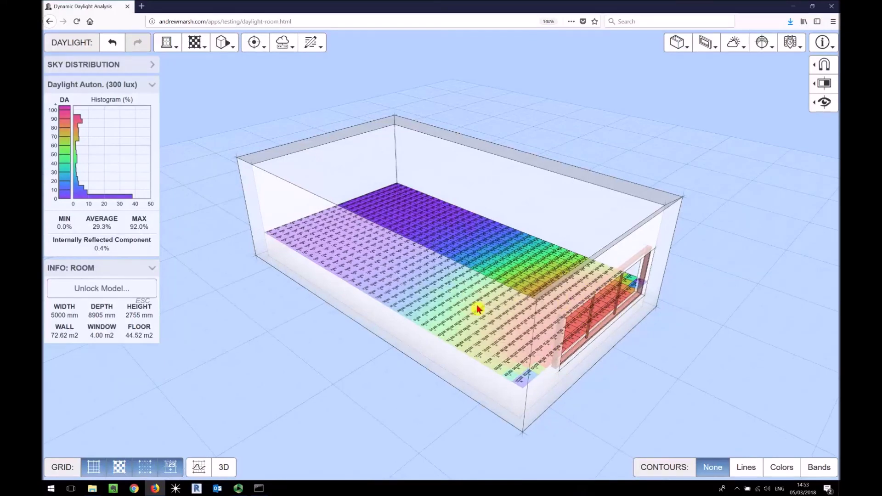
drag(661, 345, 486, 392)
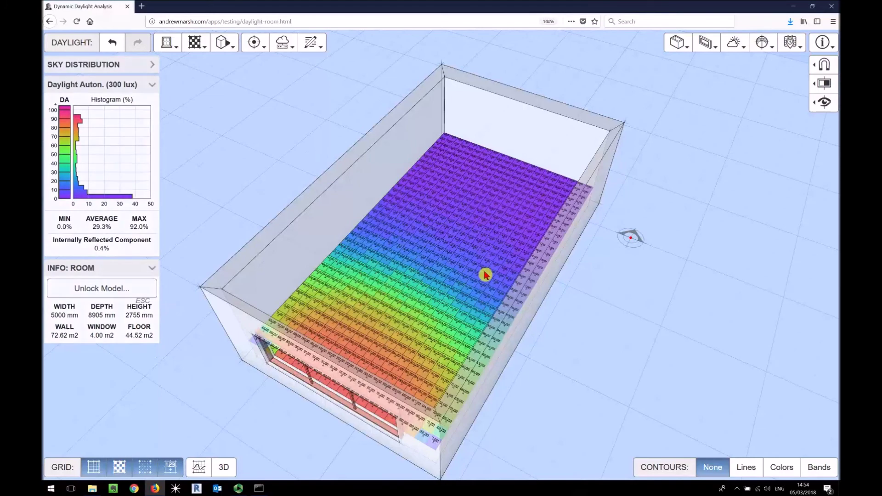
key(t)
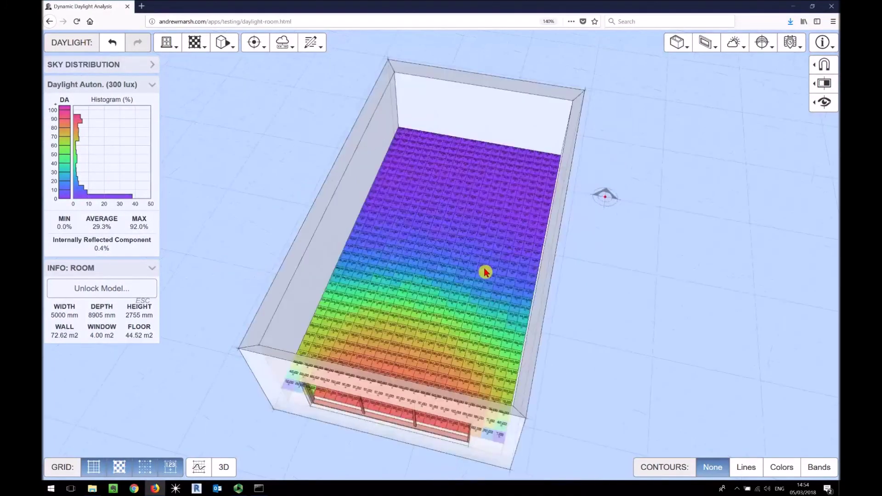
key(t)
key(t)
key(t)
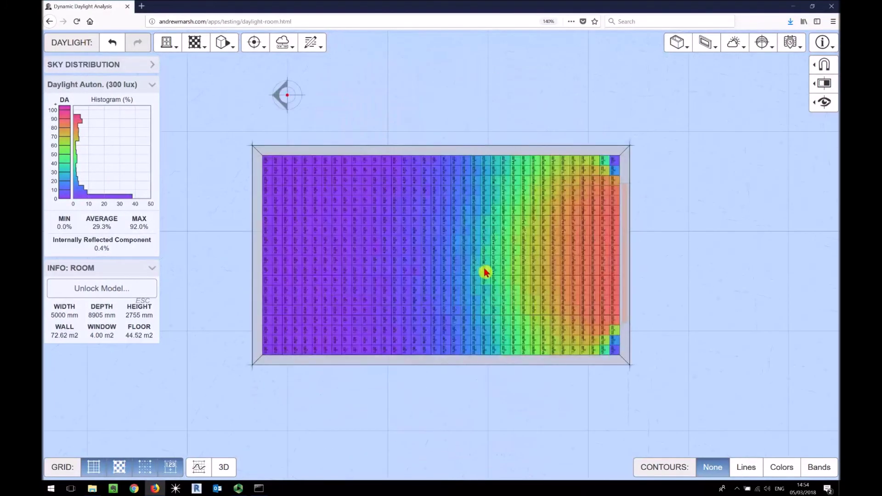
key(t)
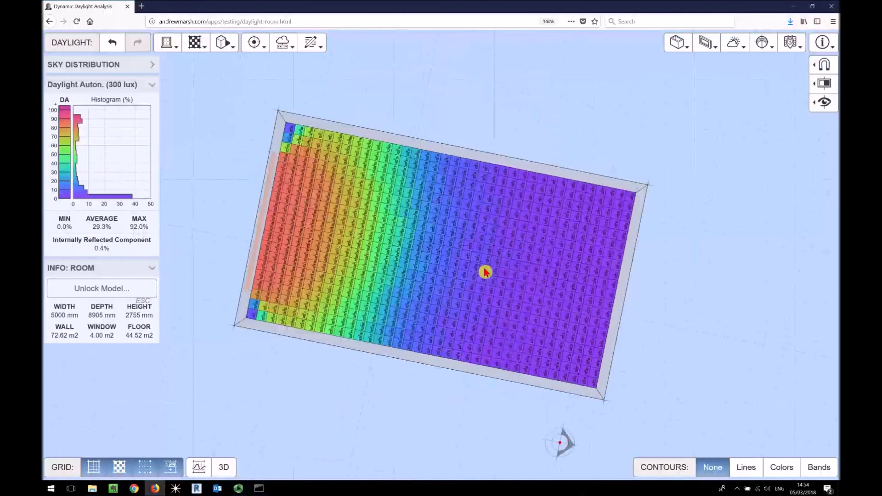
key(t)
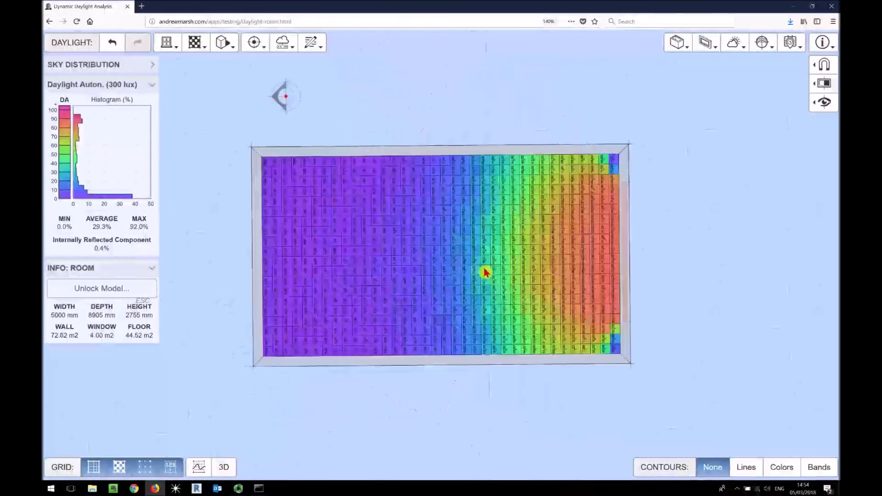
key(t)
key(t)
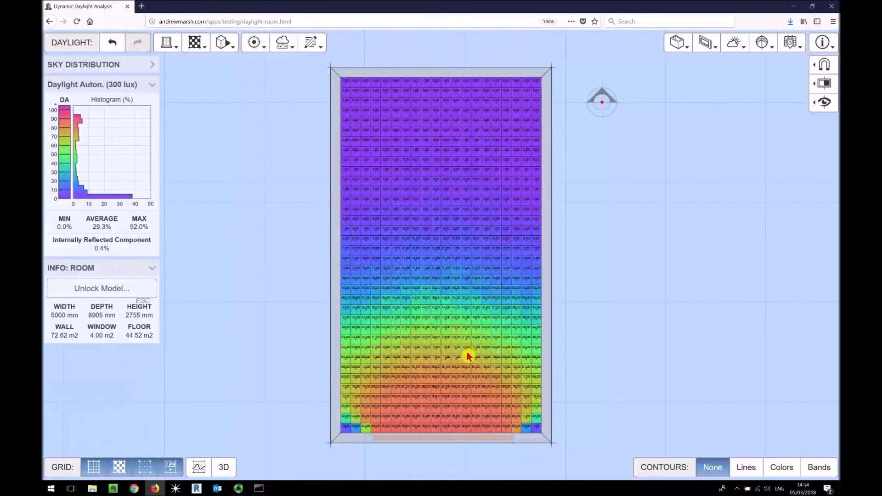
Examine the 300 lux daylight autonomy values of the individual grid cells in plan view, toggling the value labels and rotating the plan.
scroll(417, 416, up, 1)
scroll(429, 378, up, 2)
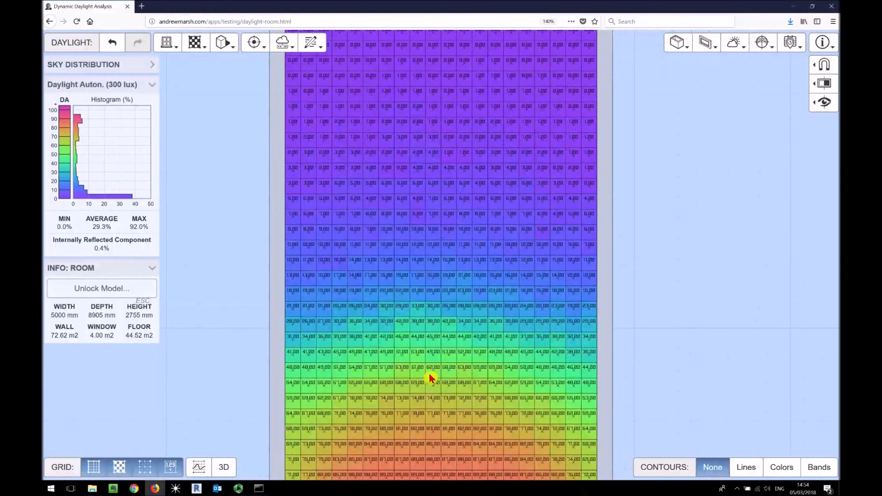
scroll(431, 378, up, 1)
key(Right)
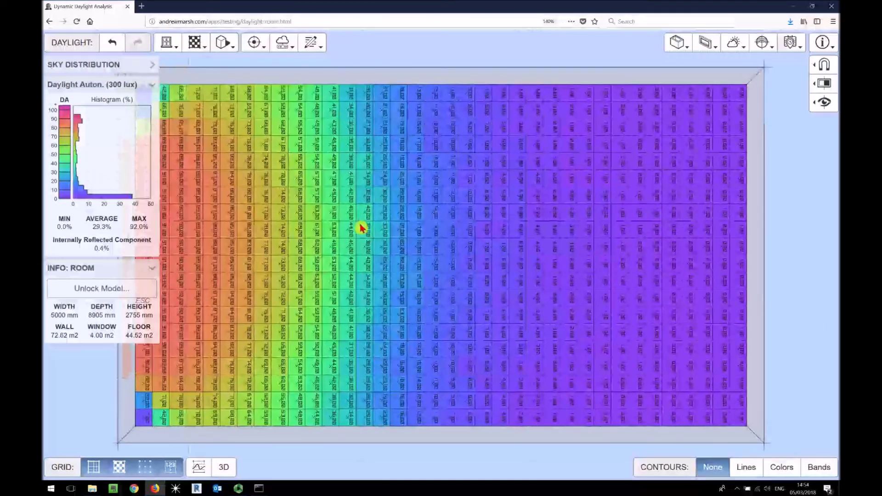
click(170, 469)
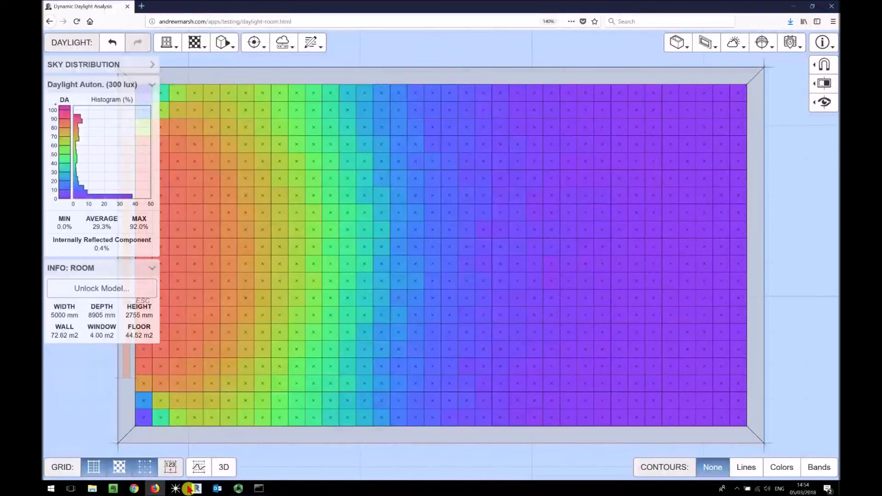
click(169, 468)
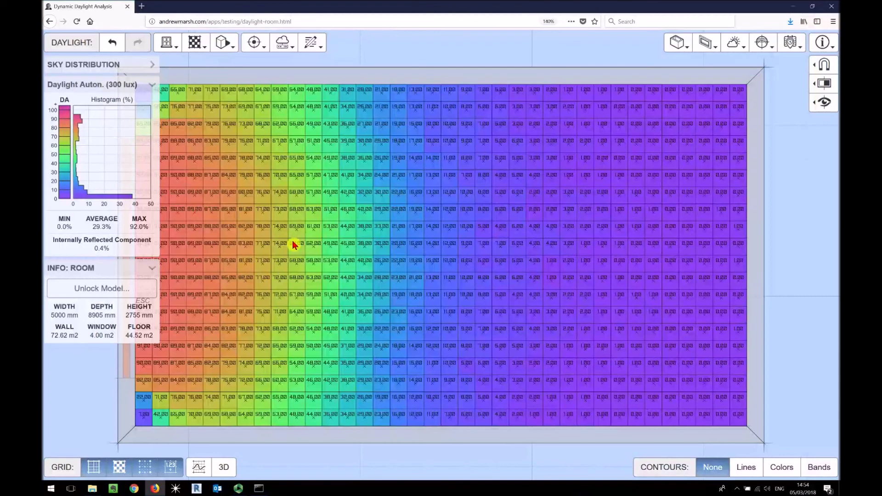
key(t)
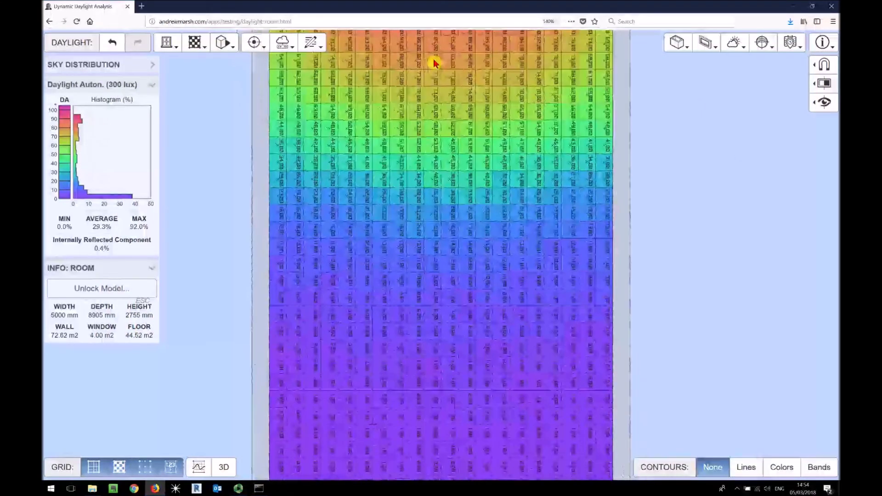
key(t)
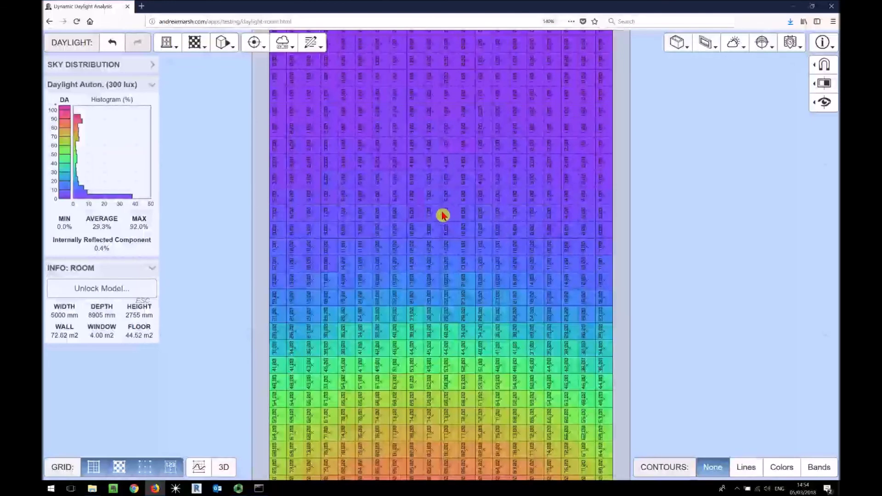
Hide the numeric values on the analysis grid in the room's plan view.
click(171, 467)
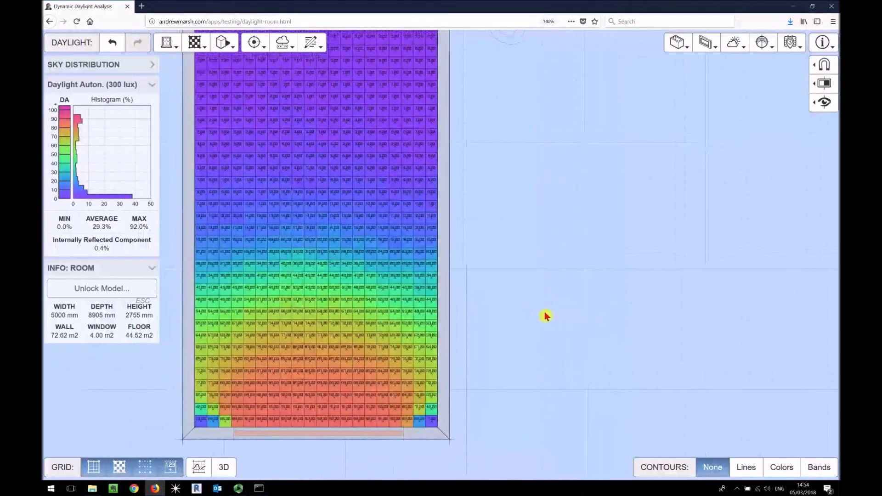
click(171, 466)
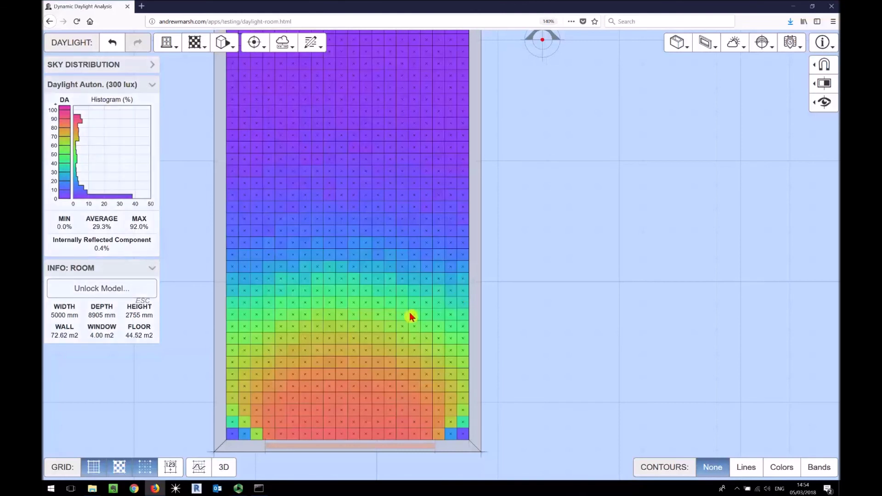
scroll(411, 317, down, 1)
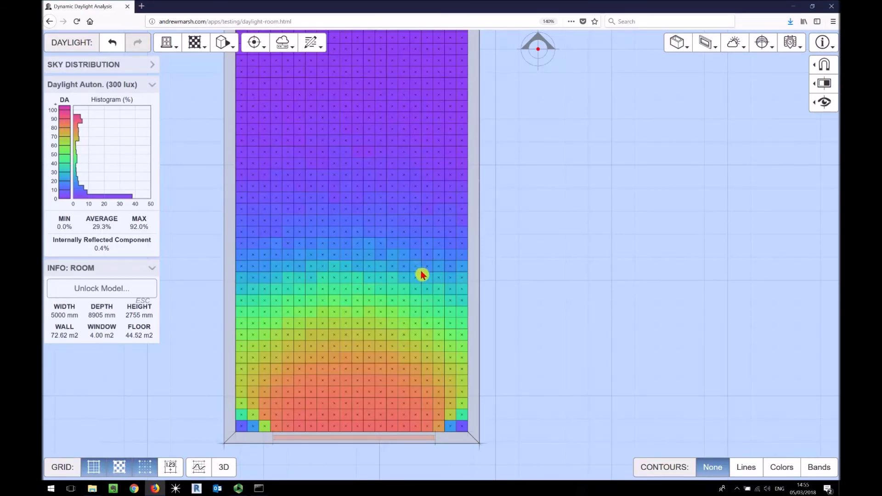
drag(420, 274, 422, 275)
Set the daylight autonomy target to 50%, show the grid area above target, and display the grid as a smooth surface.
click(258, 44)
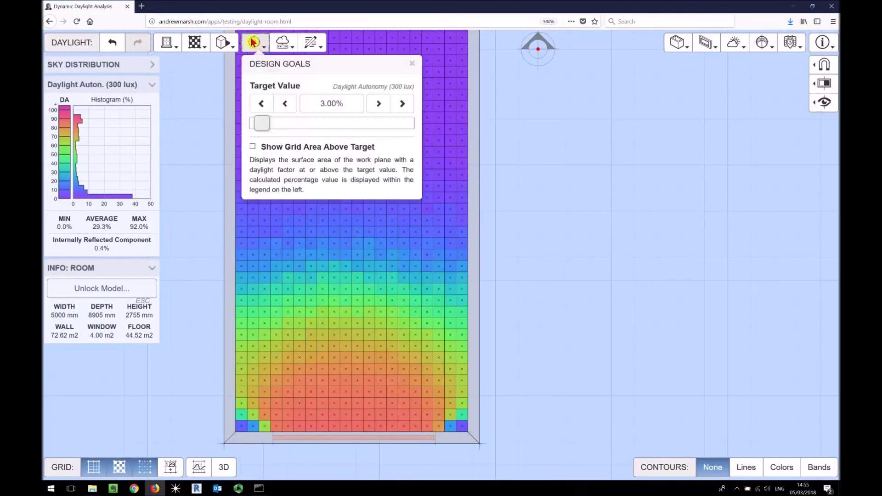
drag(348, 107, 308, 107)
text(50)
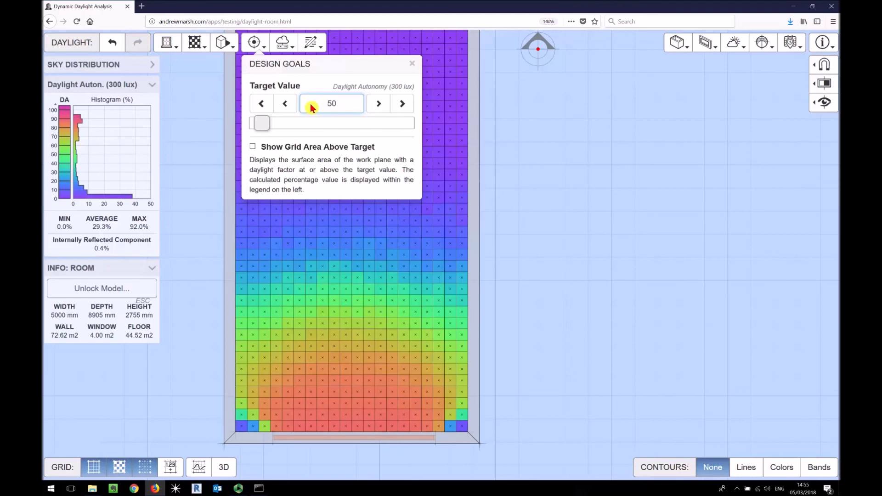
click(253, 147)
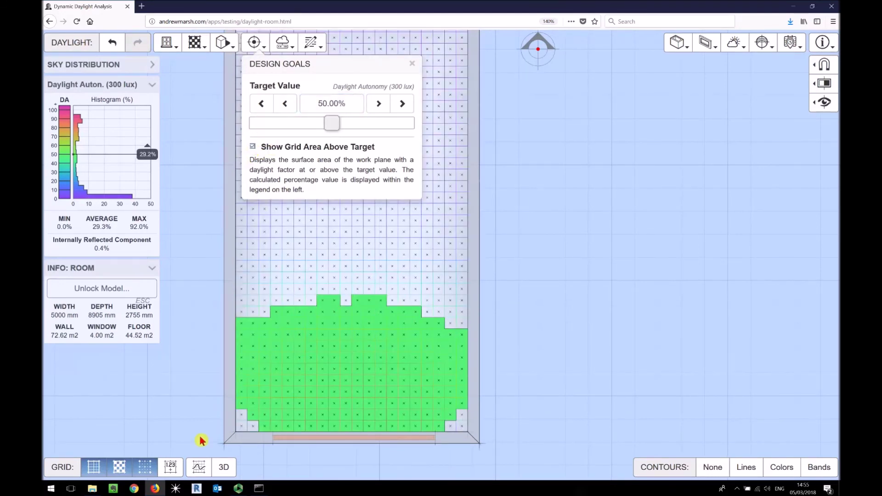
click(196, 469)
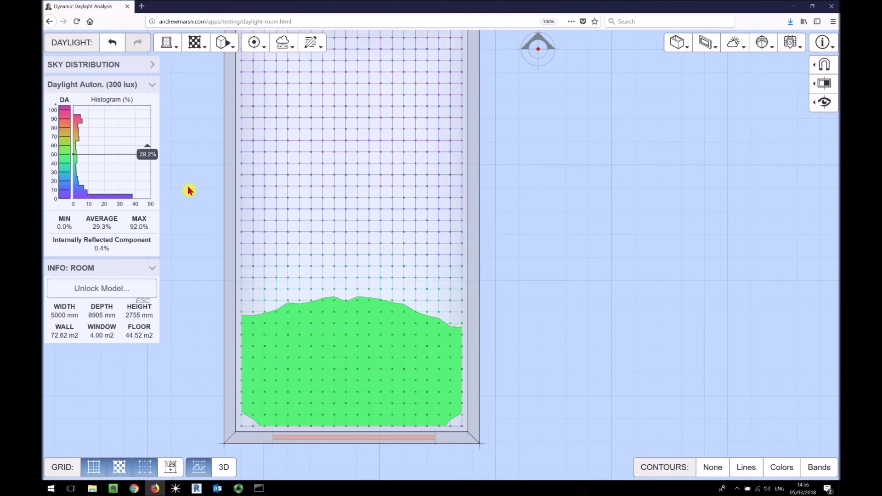
Turn off the grid area above target display and change the target value to 55.99%.
click(254, 42)
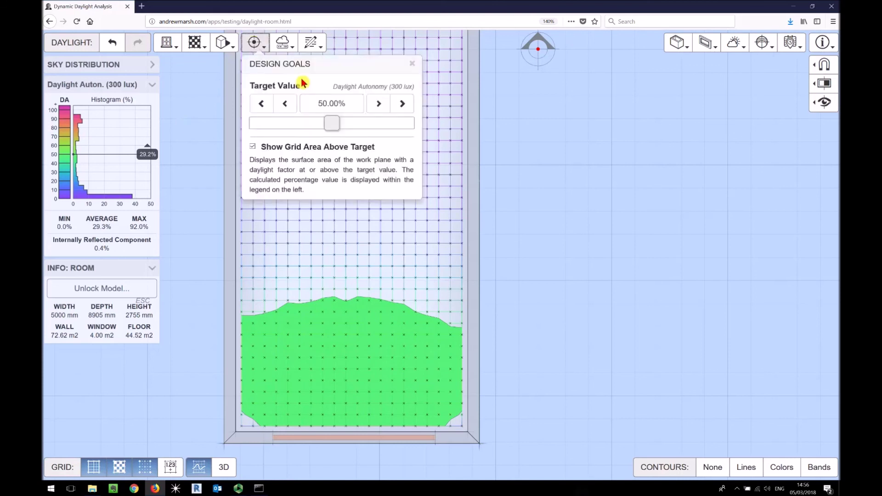
click(251, 148)
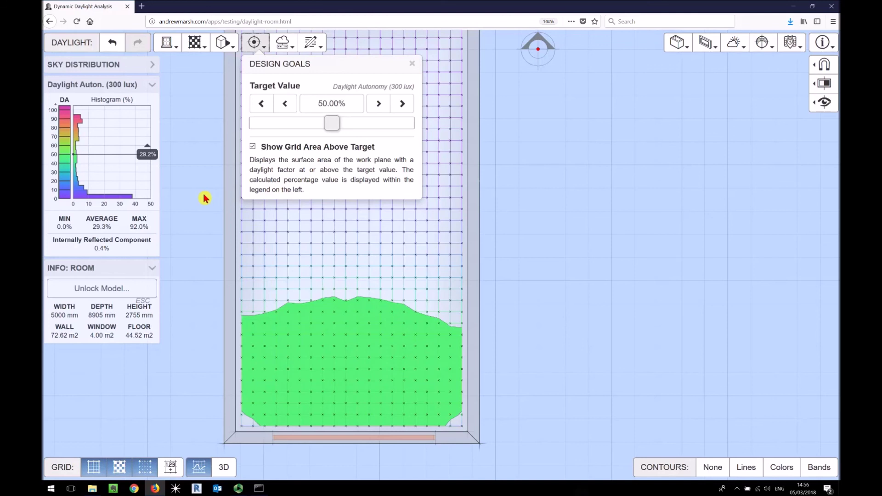
click(252, 146)
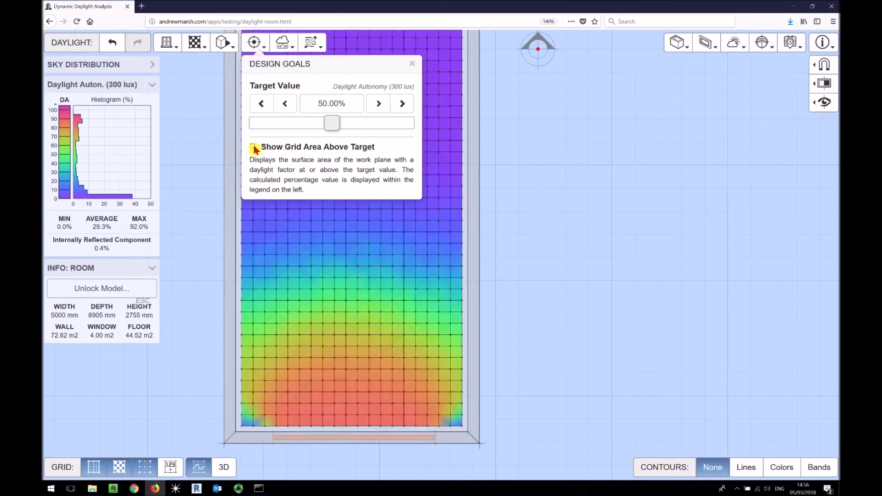
drag(331, 122, 285, 122)
click(330, 123)
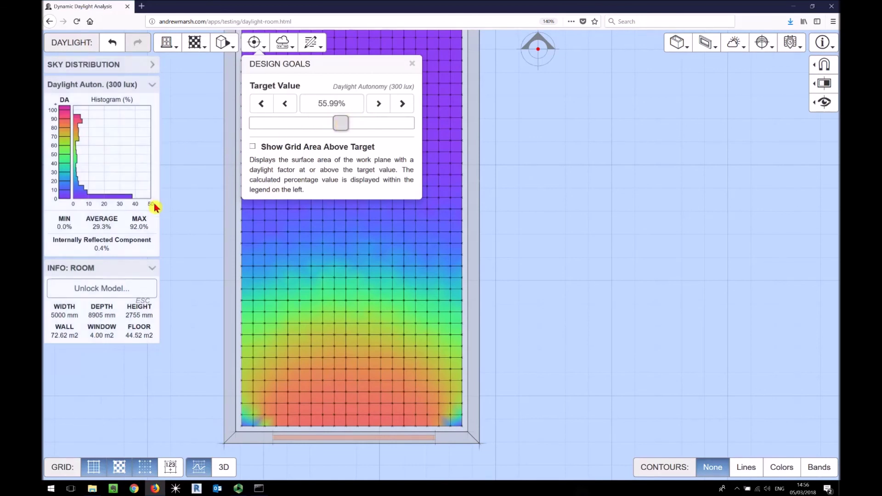
click(206, 245)
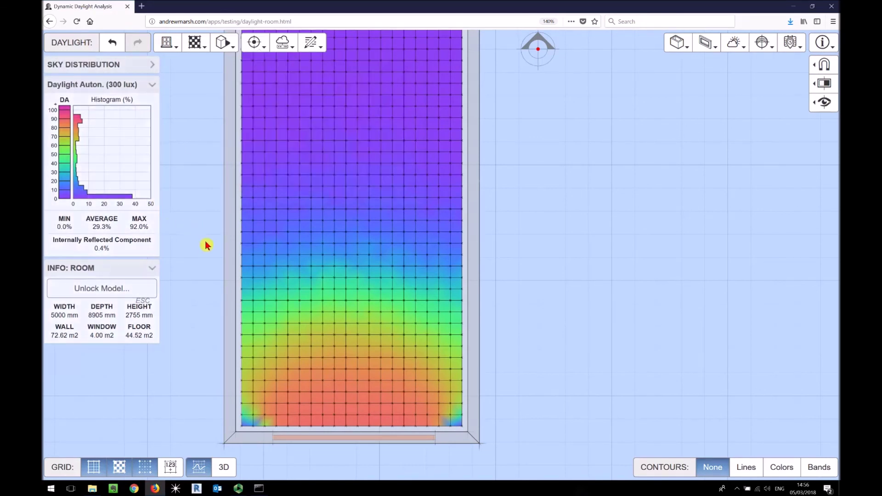
Load room_diva.CDA from the results folder onto the room model and display the grid as separate cells.
click(92, 488)
drag(795, 94, 677, 82)
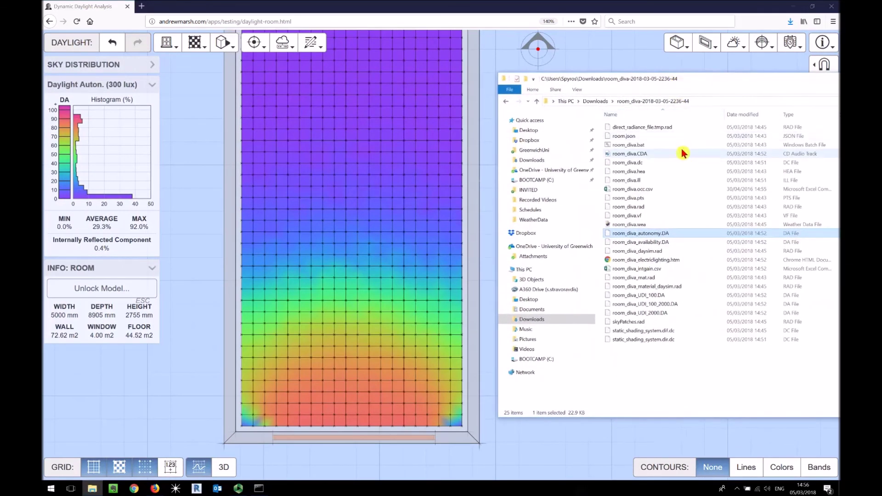
click(645, 154)
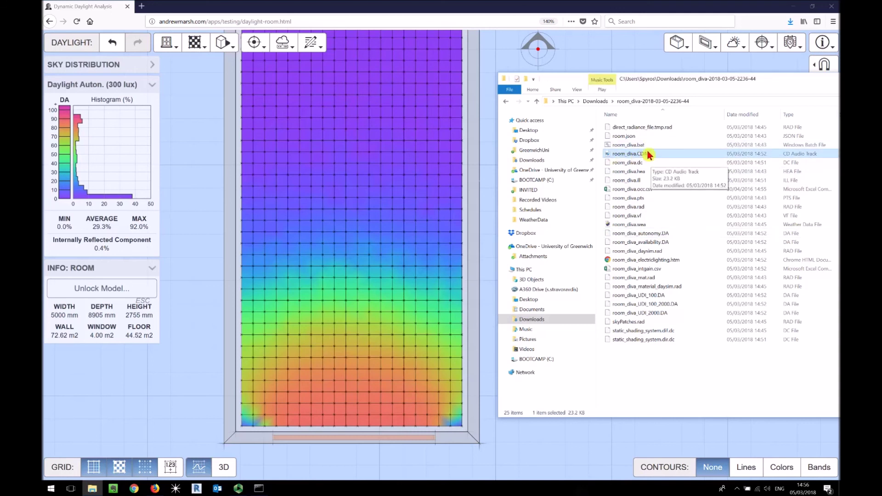
drag(649, 156, 297, 235)
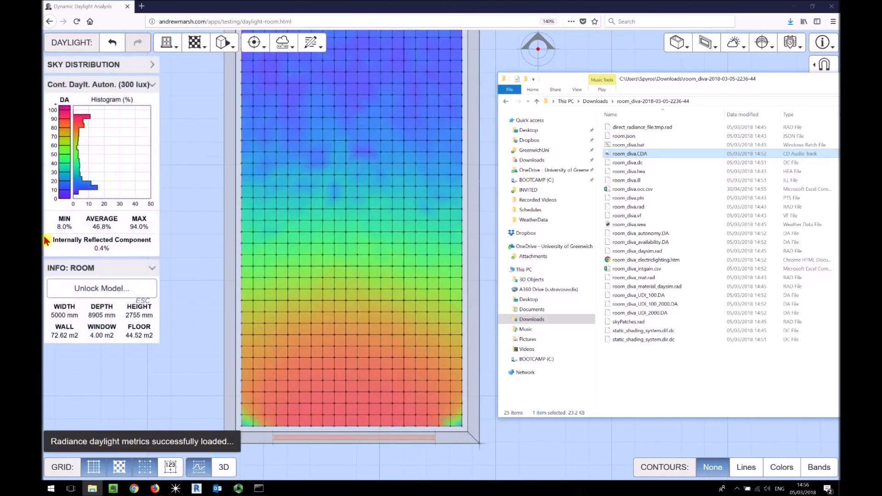
click(198, 466)
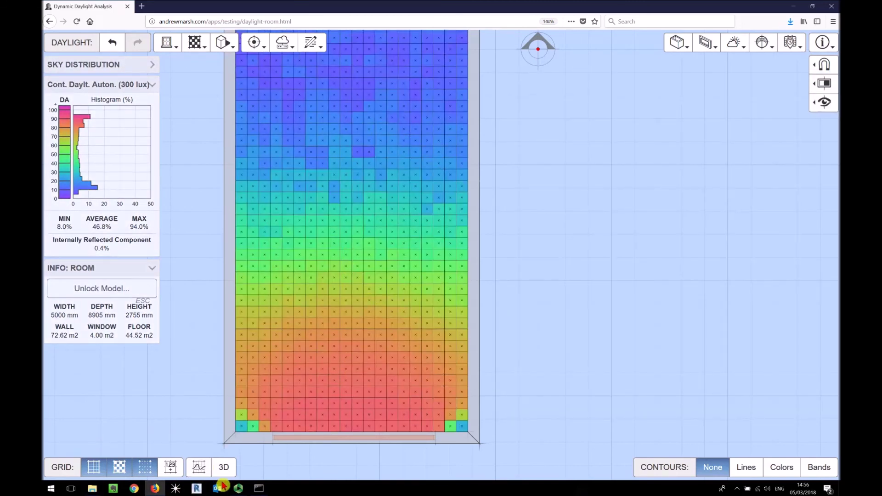
Load room_diva_UDI_100.DA from the results folder onto the room model.
click(92, 488)
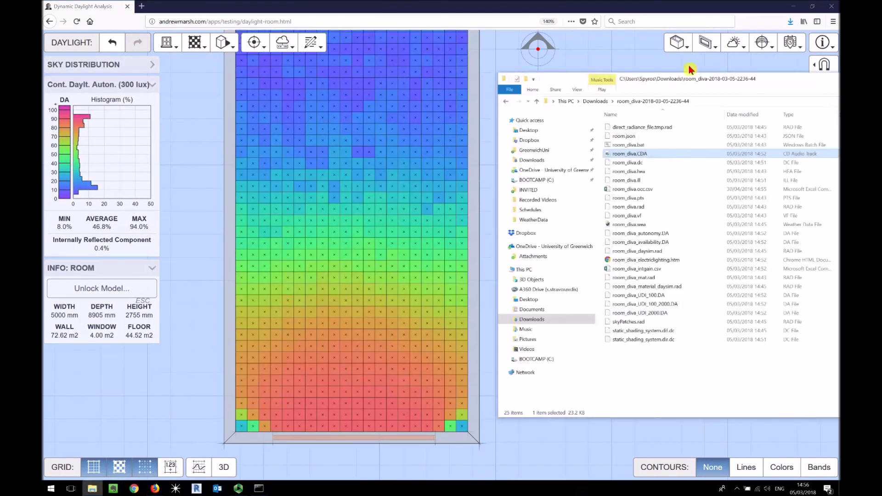
click(667, 383)
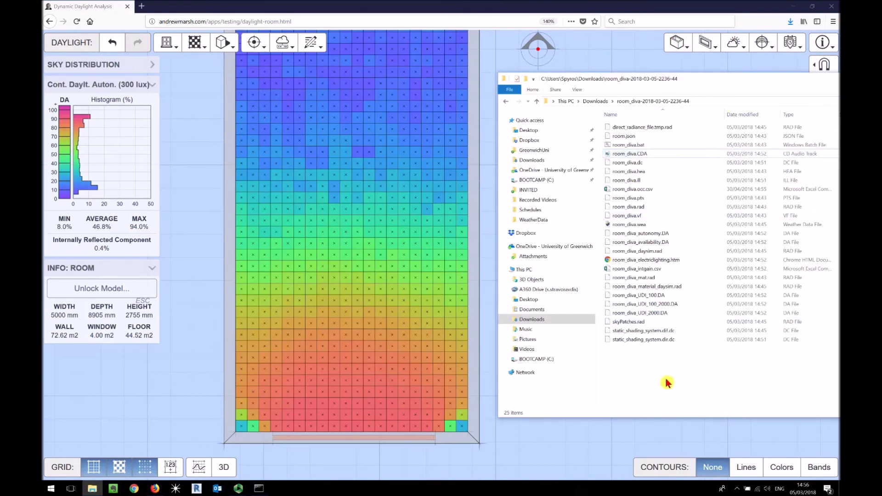
click(656, 296)
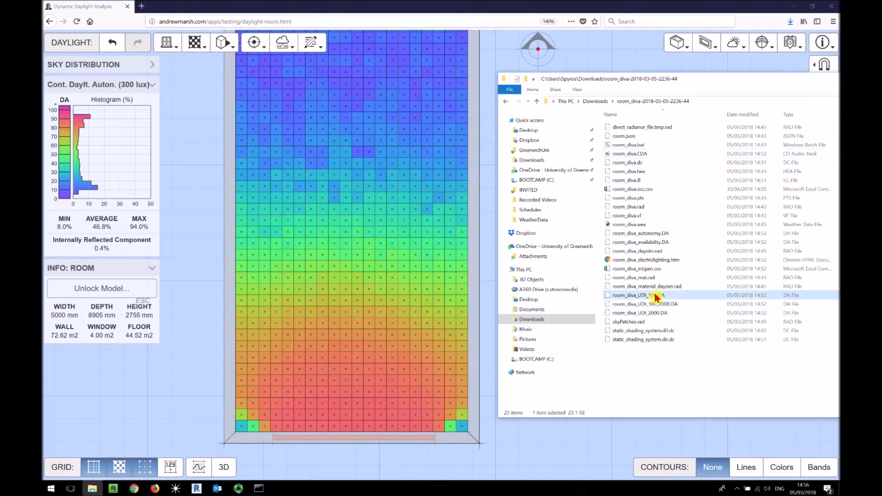
drag(656, 297, 285, 300)
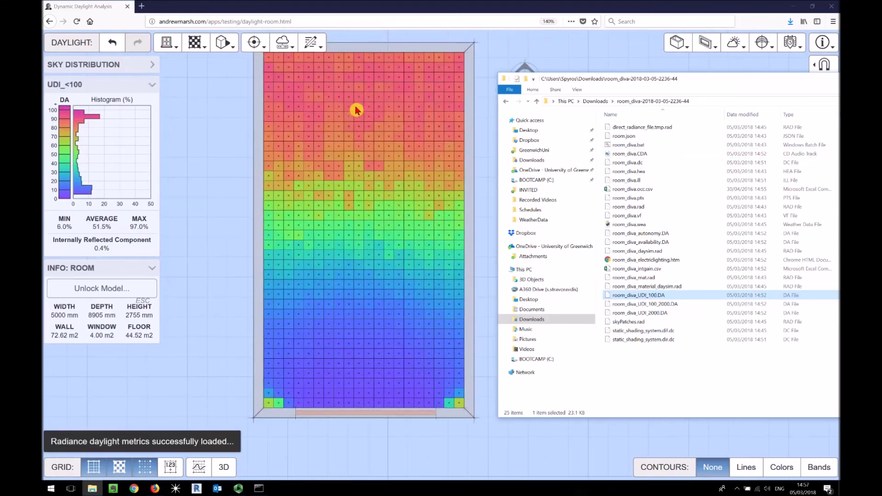
Load room_diva_UDI_100_2000.DA and then room_diva_UDI_2000.DA onto the room model.
click(662, 305)
drag(664, 309, 392, 309)
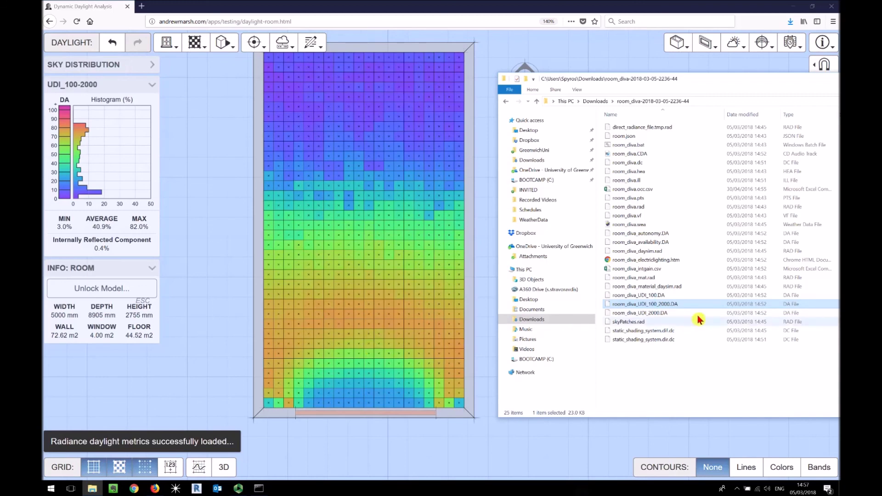
click(652, 314)
drag(653, 316, 350, 335)
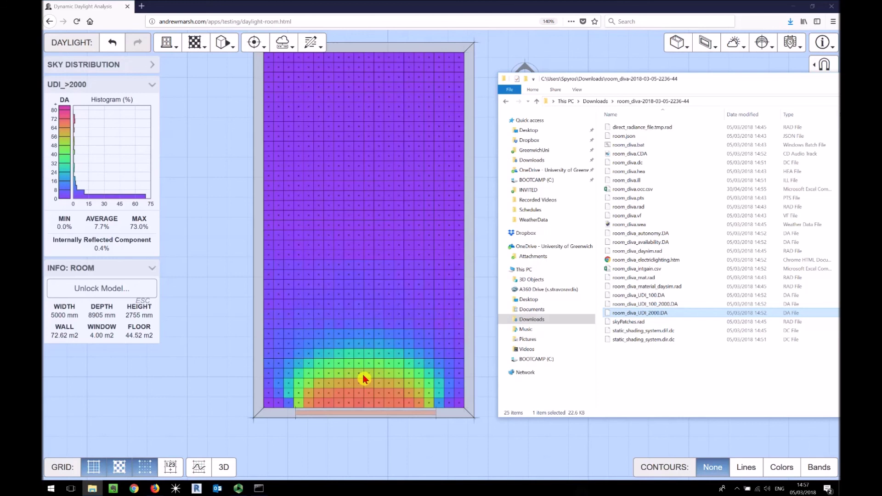
Return to the browser model and view the UDI above 2000 result in side and perspective views.
click(444, 451)
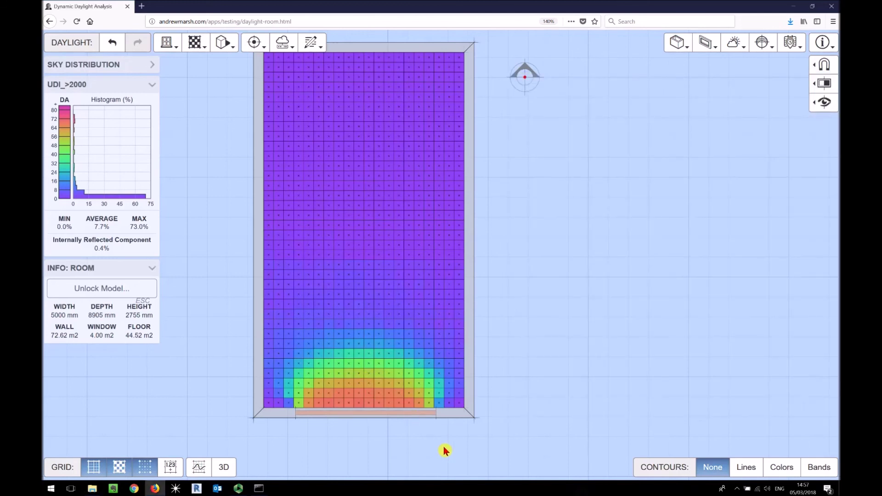
key(x)
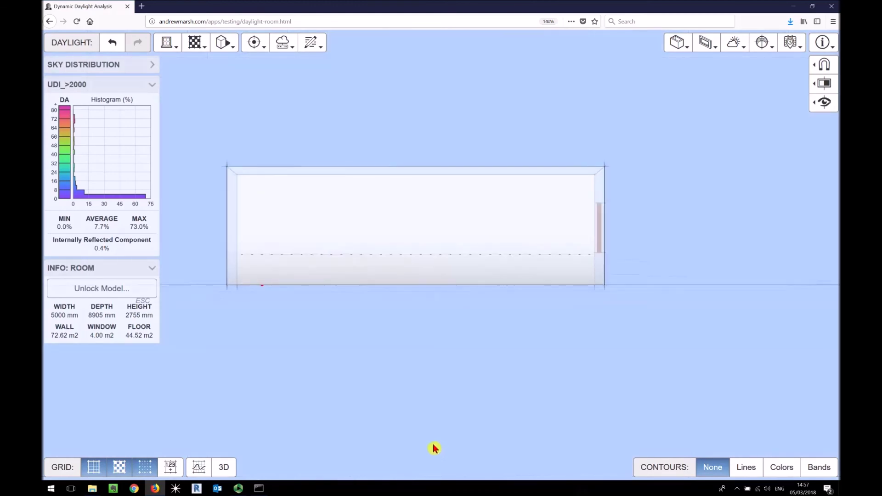
key(p)
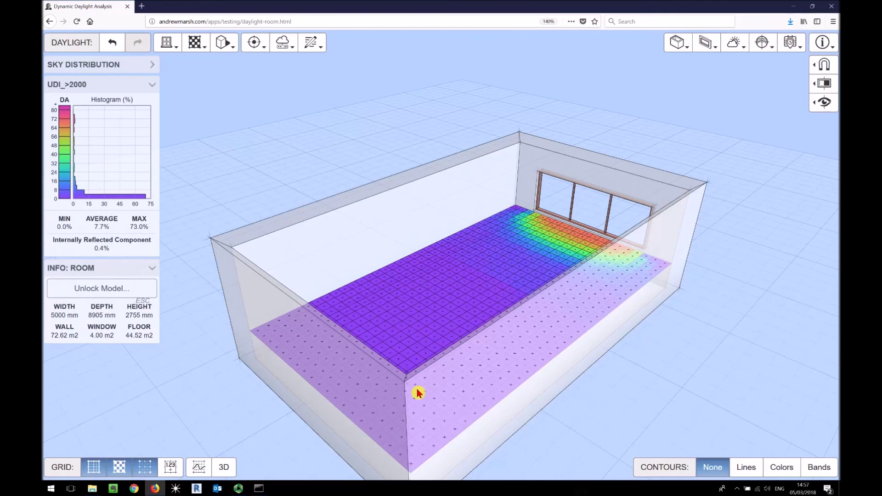
click(238, 488)
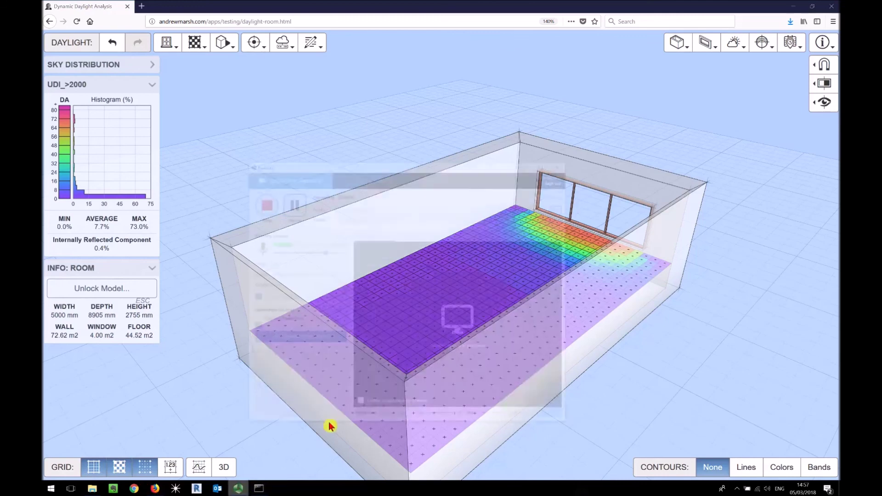